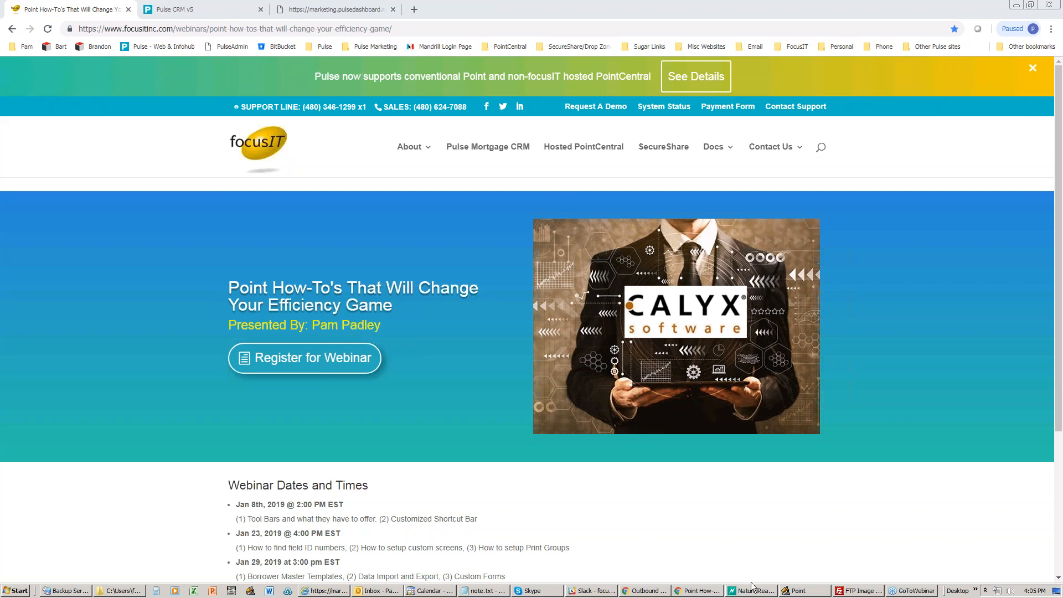
Switch to Point, open the second loan in the list to view its Borrower Information, and close the loan file.
click(782, 592)
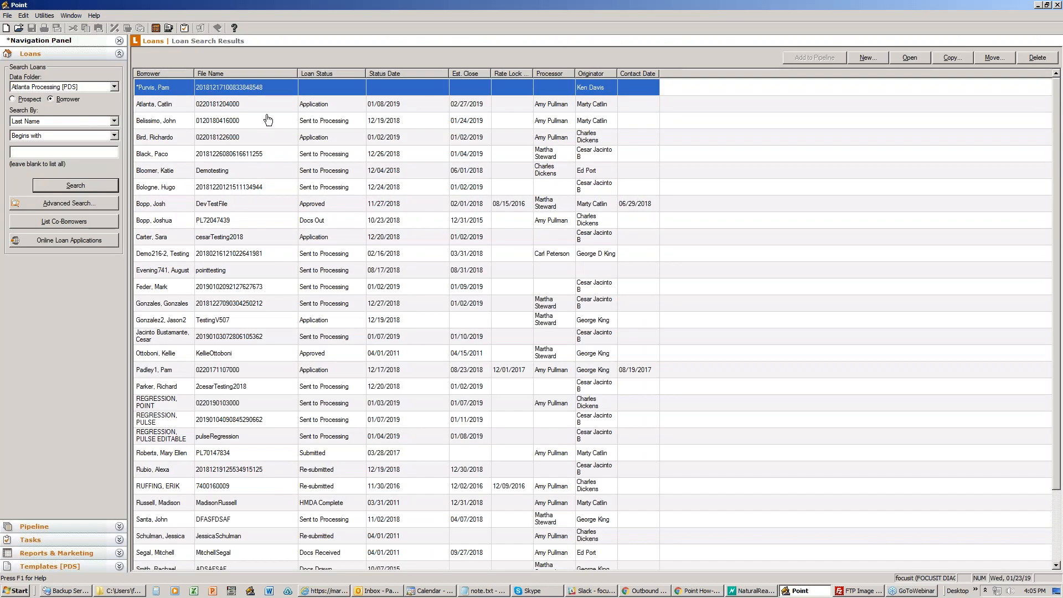
click(254, 105)
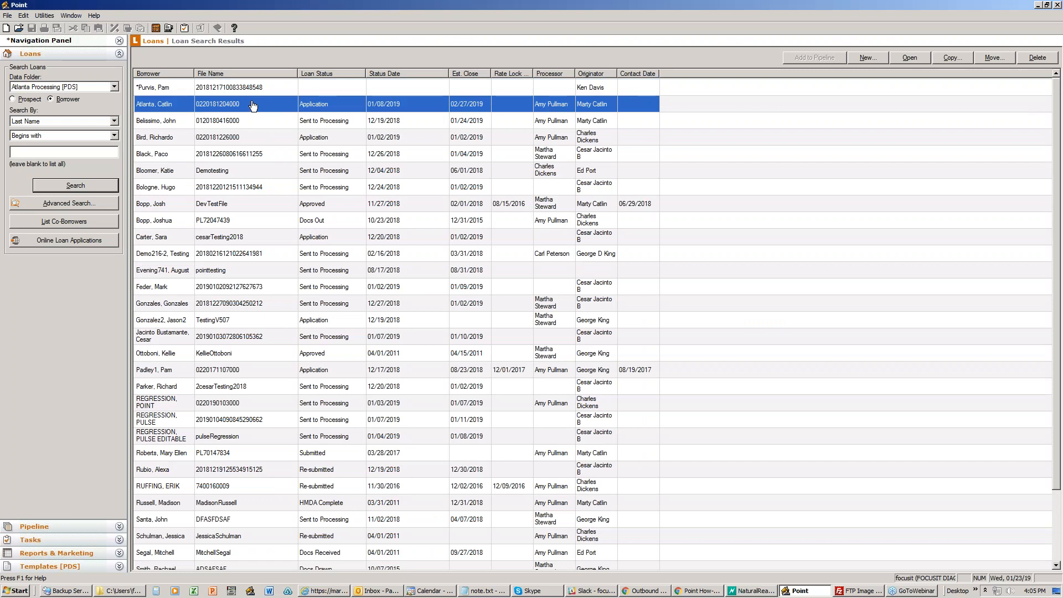
double_click(253, 105)
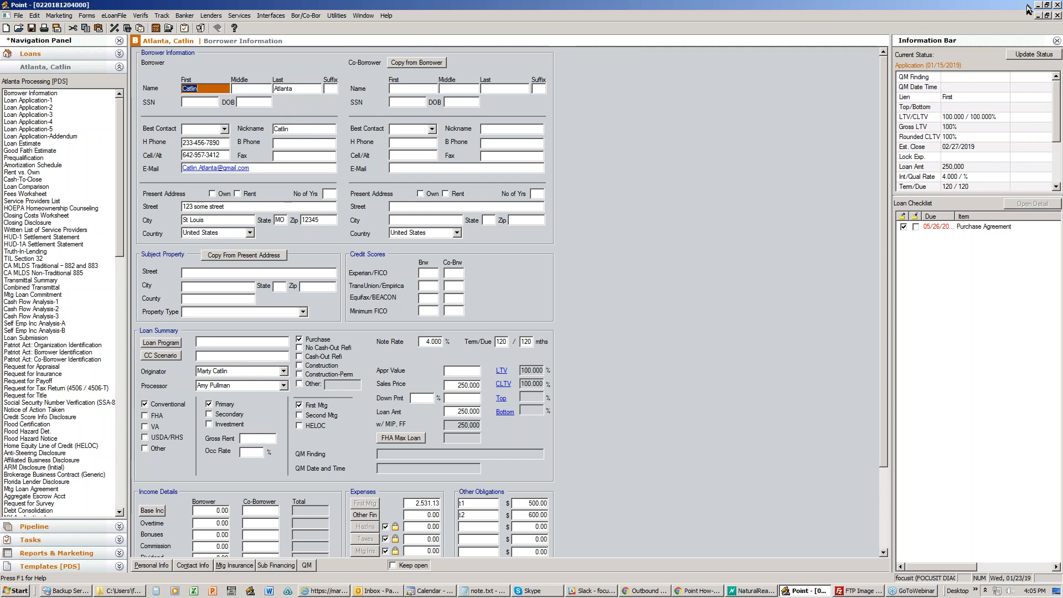
click(1058, 17)
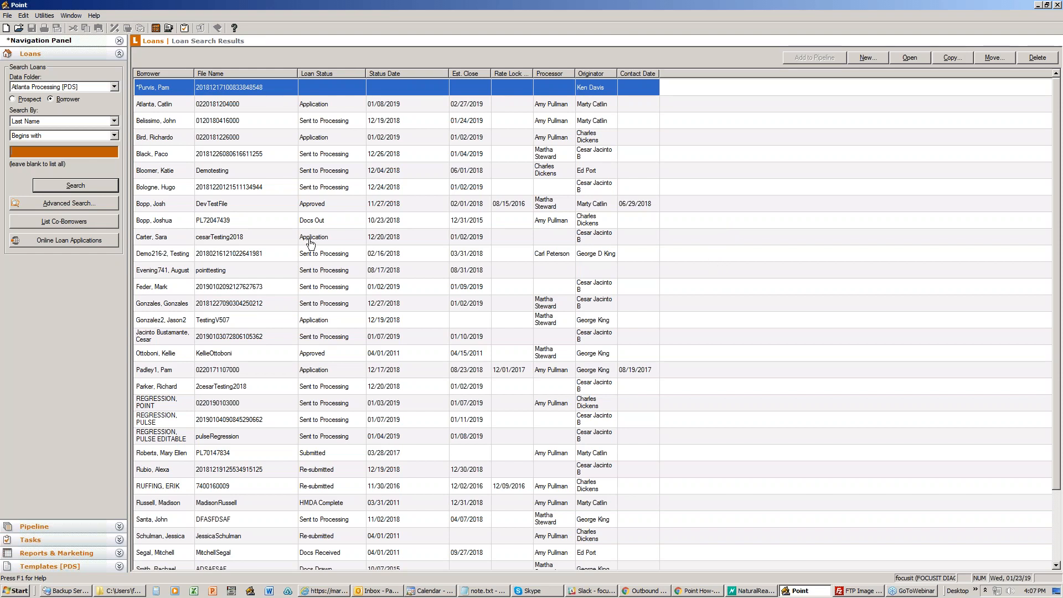
Load the field IDs for borrower files.
click(45, 16)
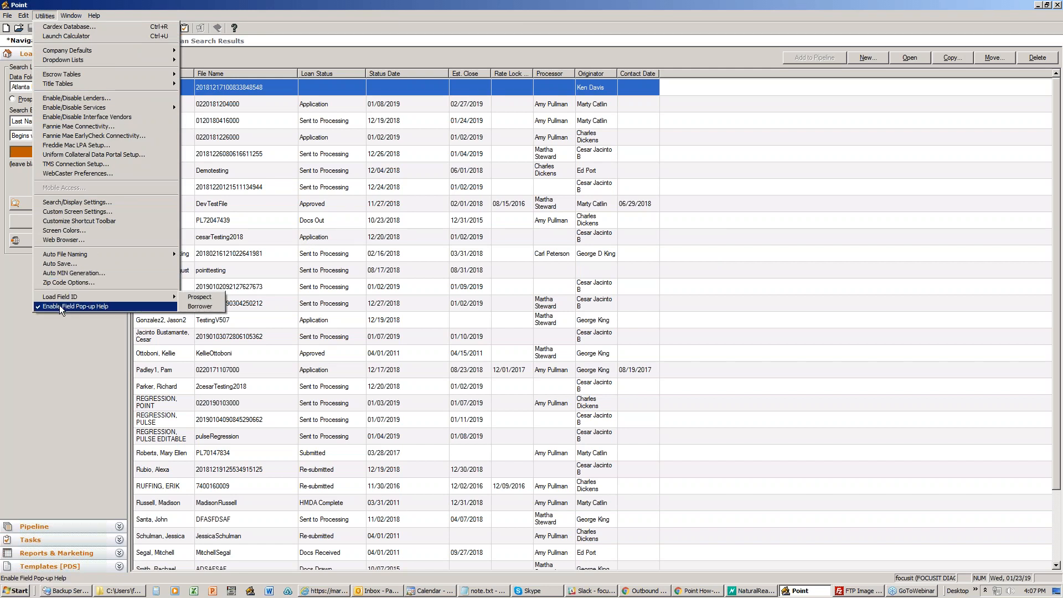
mouse_move(61, 299)
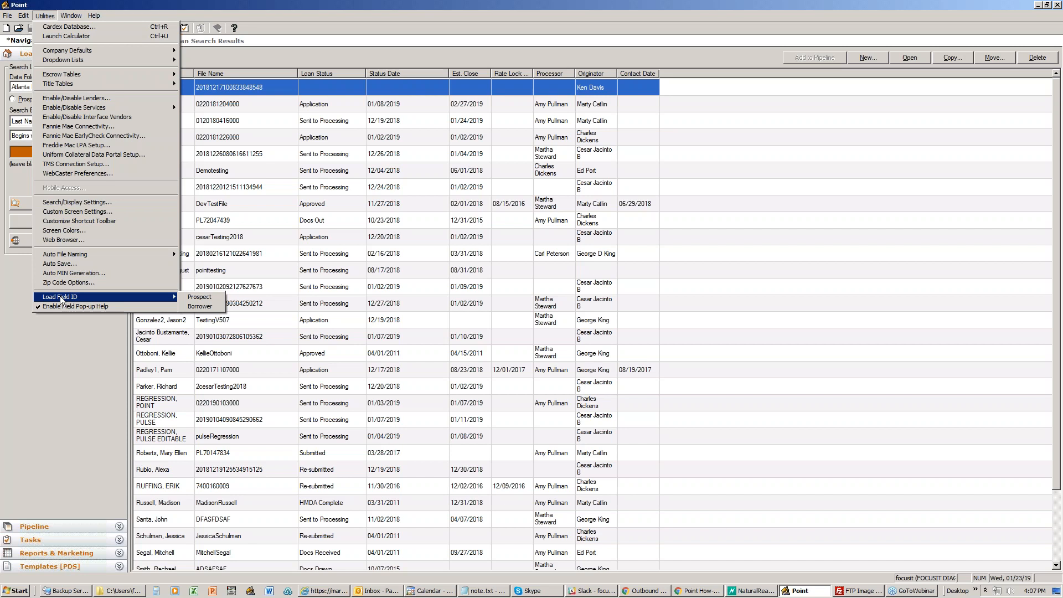
click(202, 306)
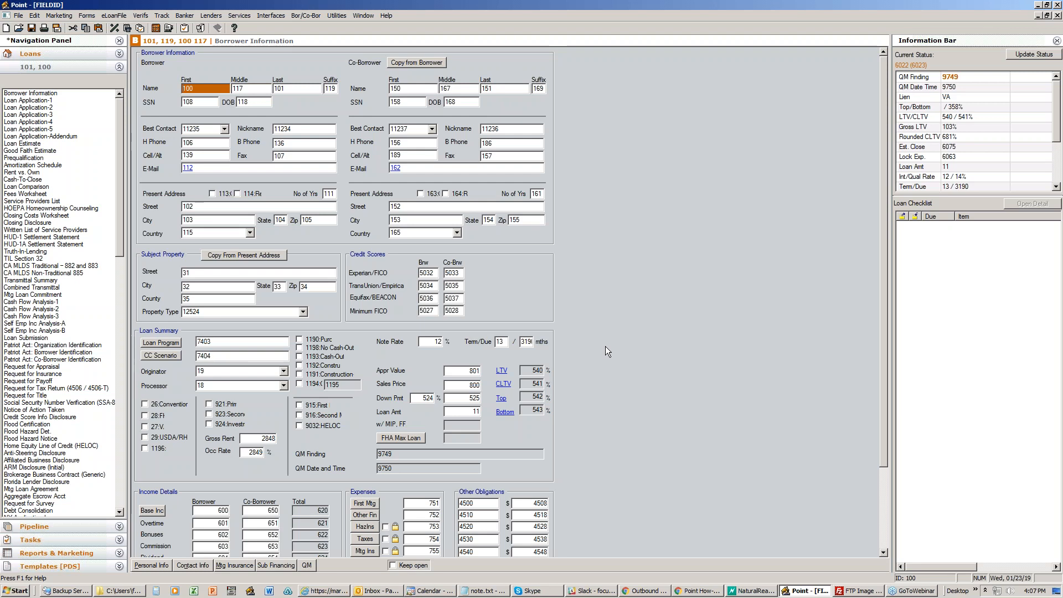
View the field IDs on page 2 of the Loan Application and on the Loan Estimate form.
click(43, 108)
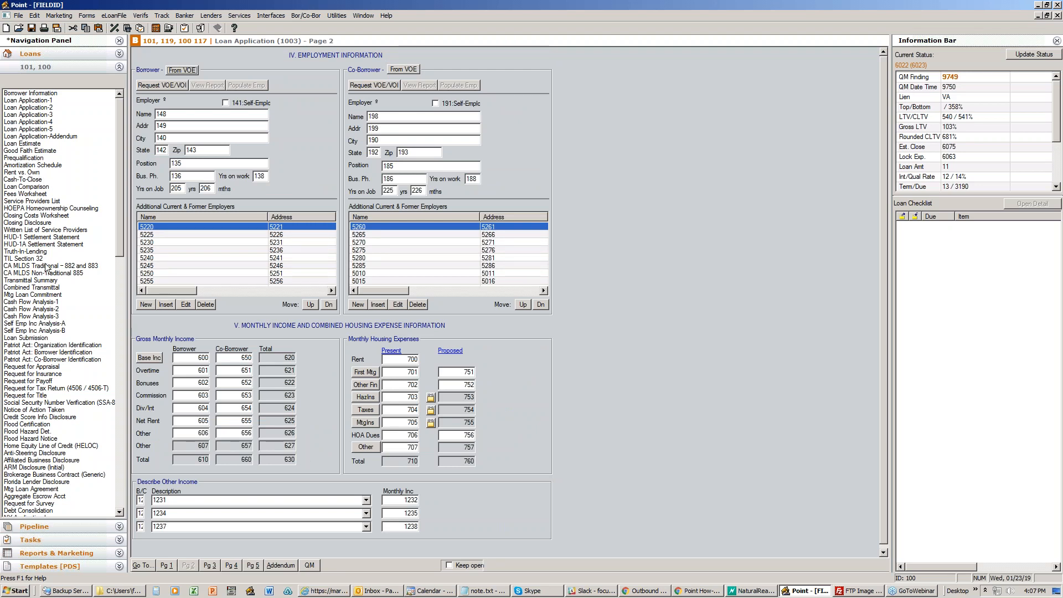
click(87, 15)
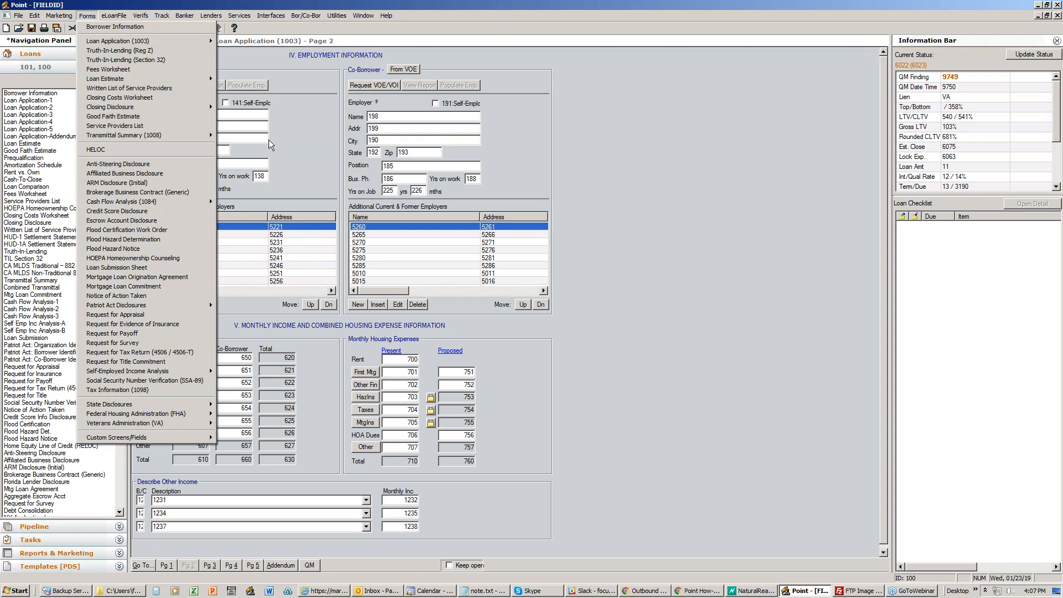
mouse_move(129, 83)
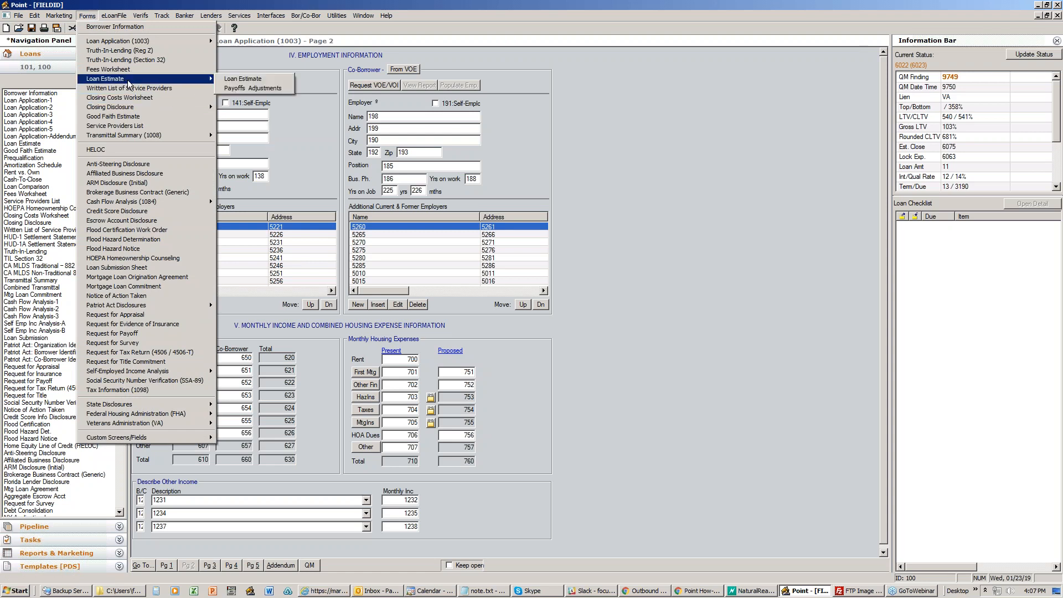
click(241, 79)
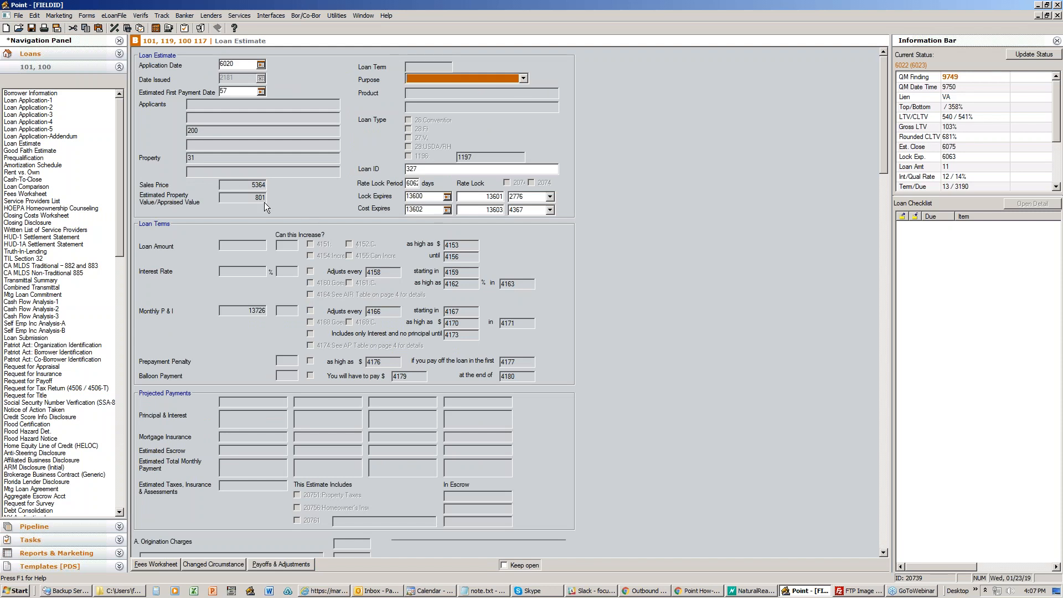
View the field IDs on the loan tracking screens for Status and Agent List.
click(162, 16)
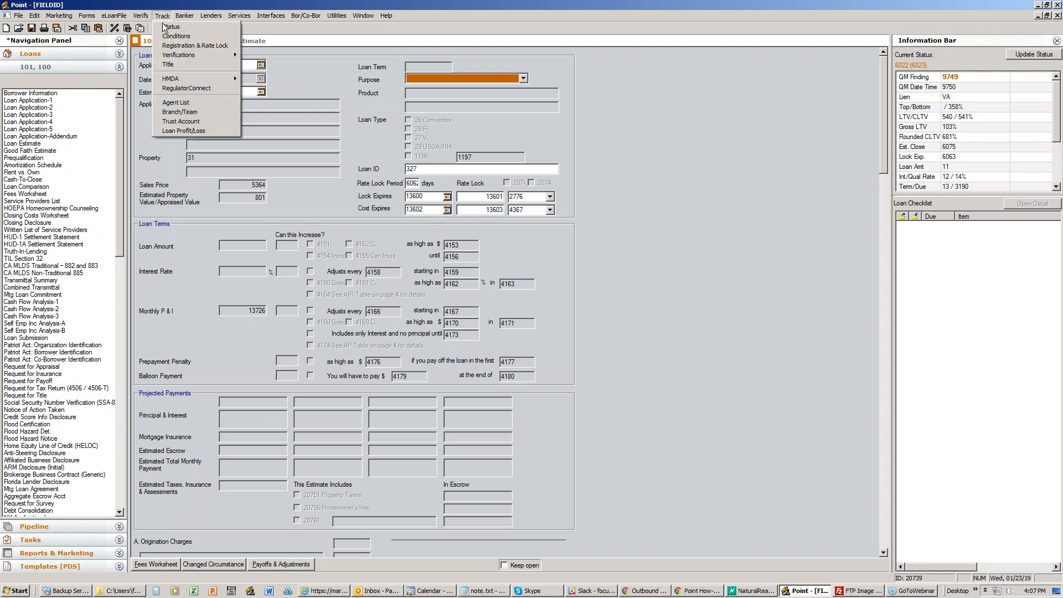
click(169, 26)
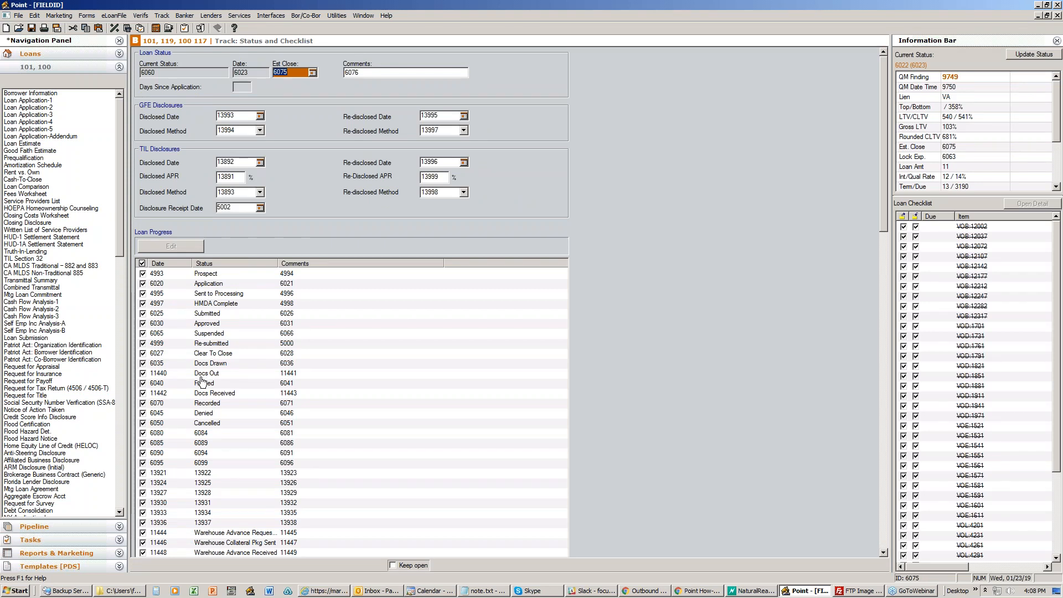
click(162, 15)
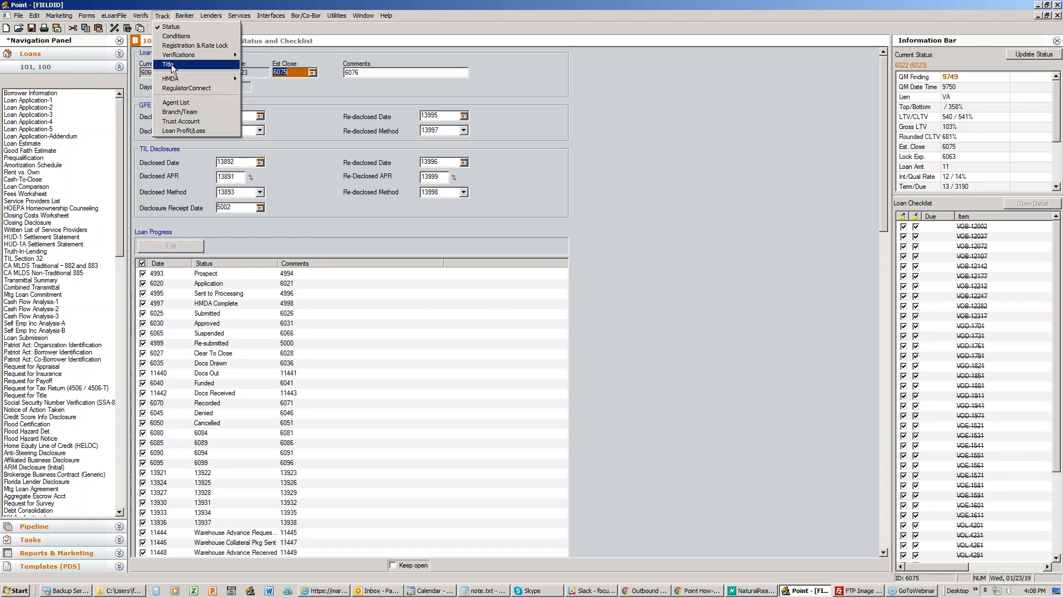
click(176, 102)
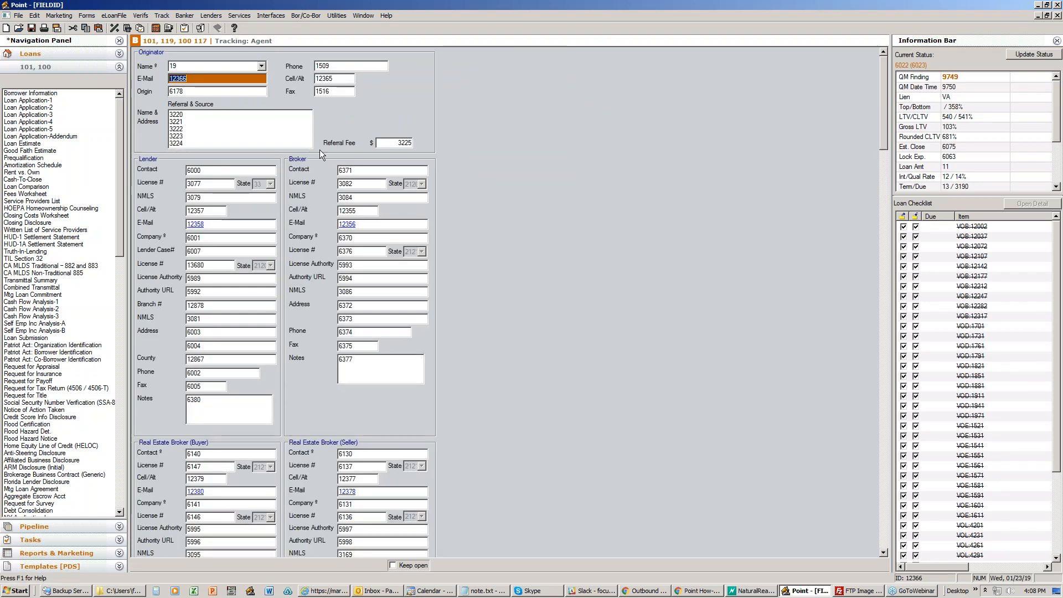
scroll(325, 209, down, 10)
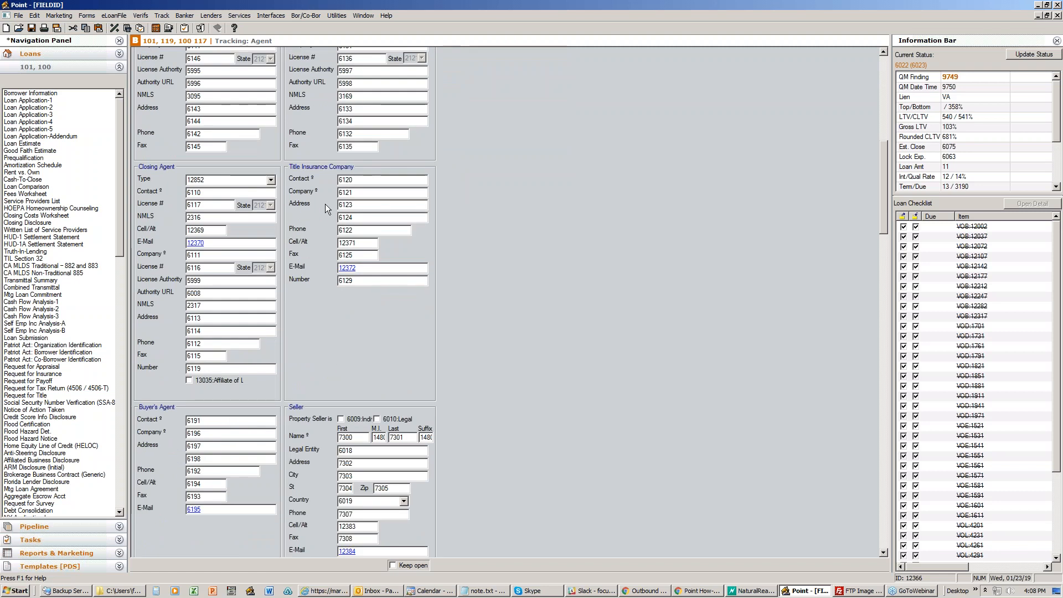
scroll(325, 204, up, 10)
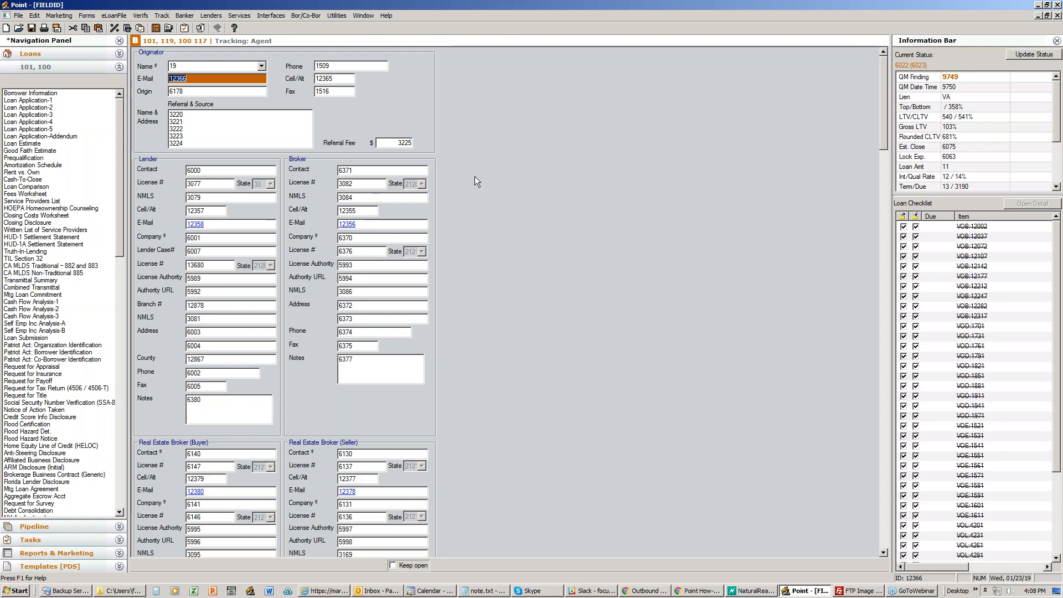
Switch to the browser to view the Pulse CRM loans list, and return to Point.
click(1037, 6)
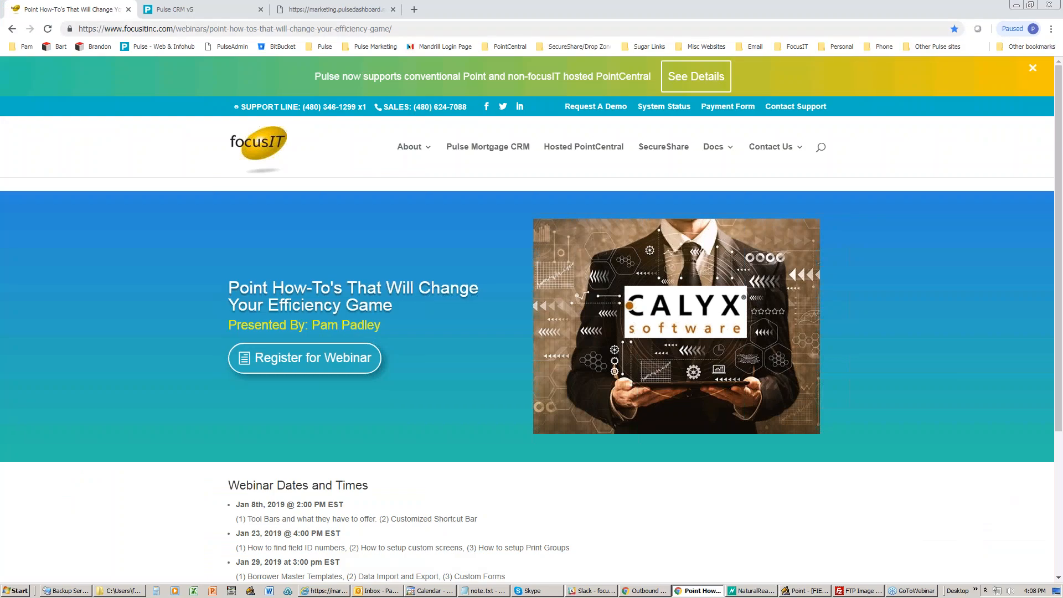
click(177, 10)
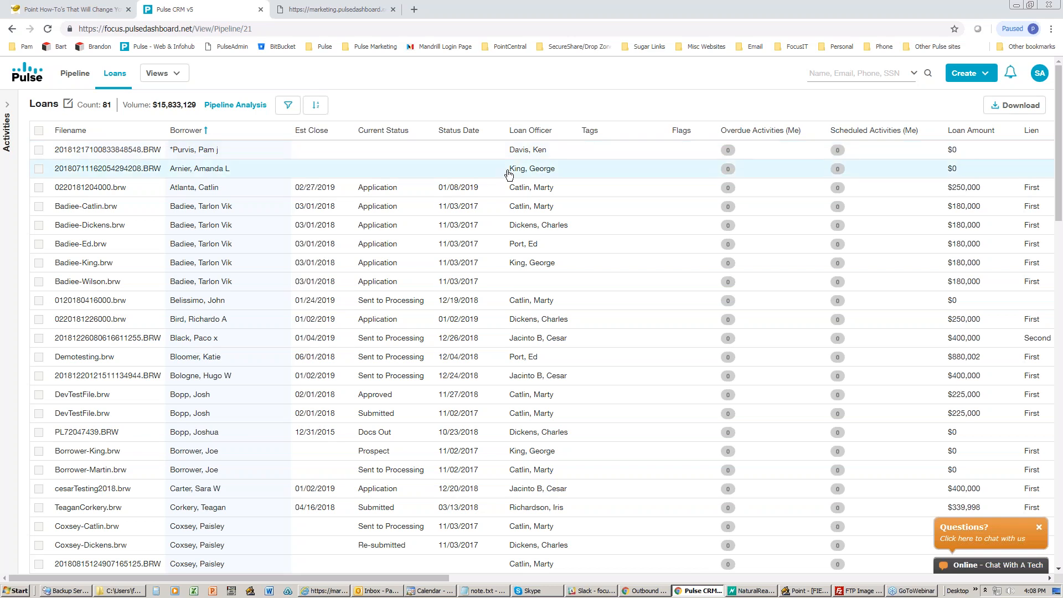
click(803, 591)
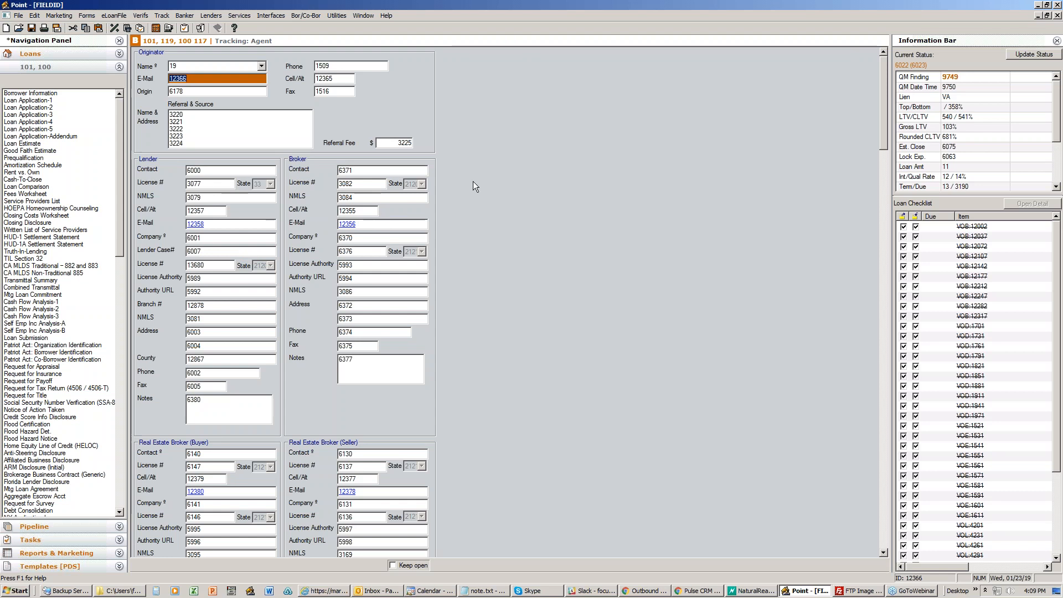
Close the borrower field ID file and launch a second instance of Point.
click(1055, 16)
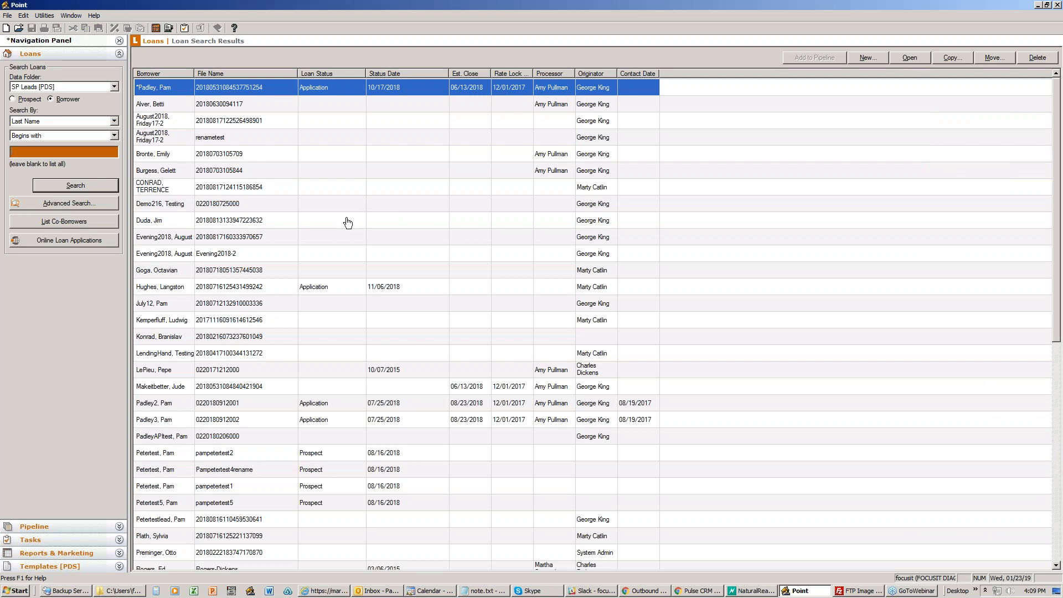
click(251, 593)
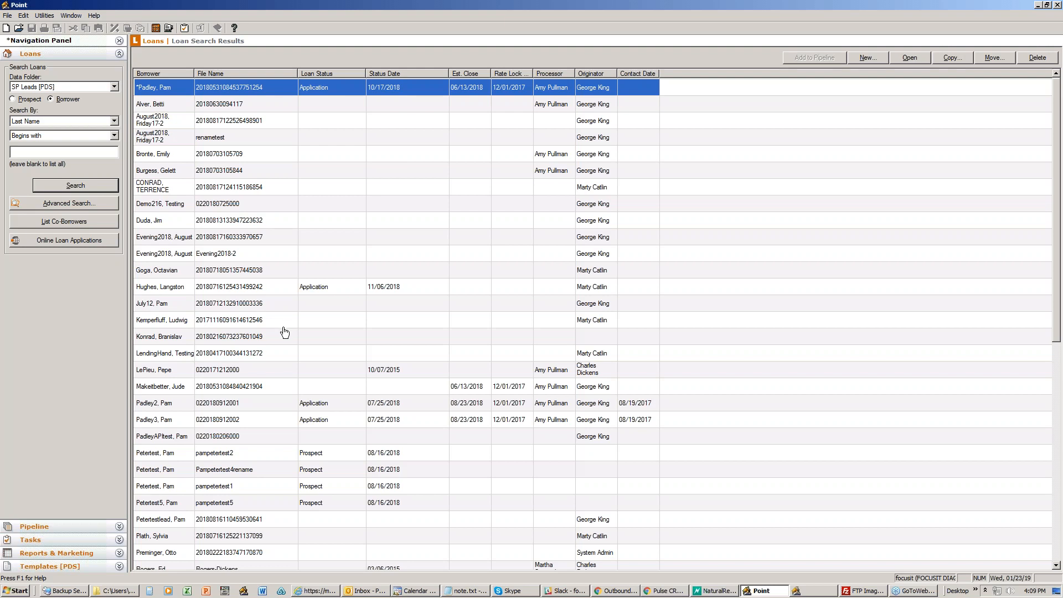
Create a new template in the Report & Marketing template category.
click(28, 566)
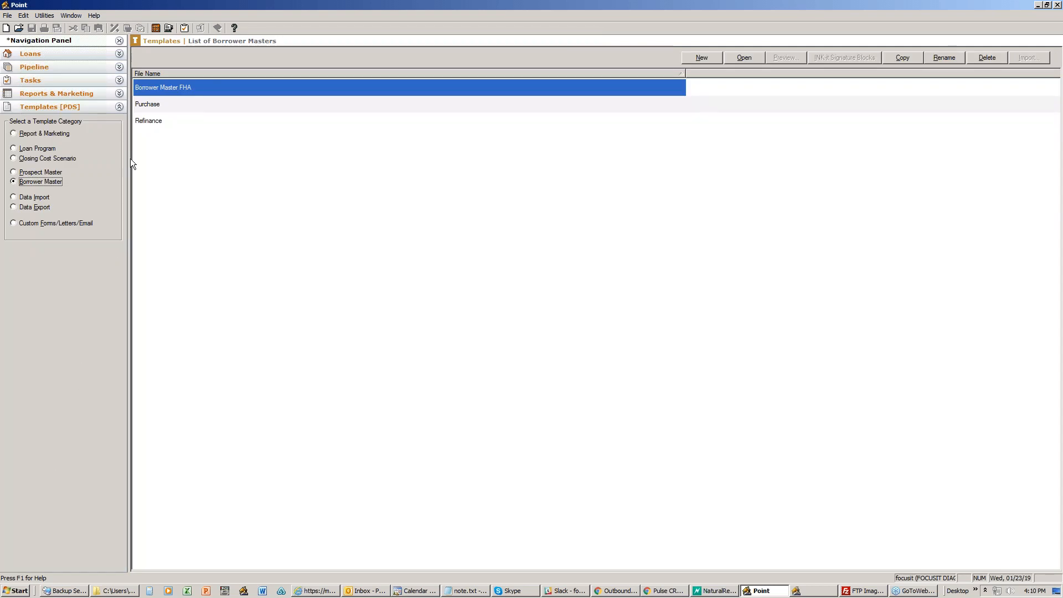
click(26, 135)
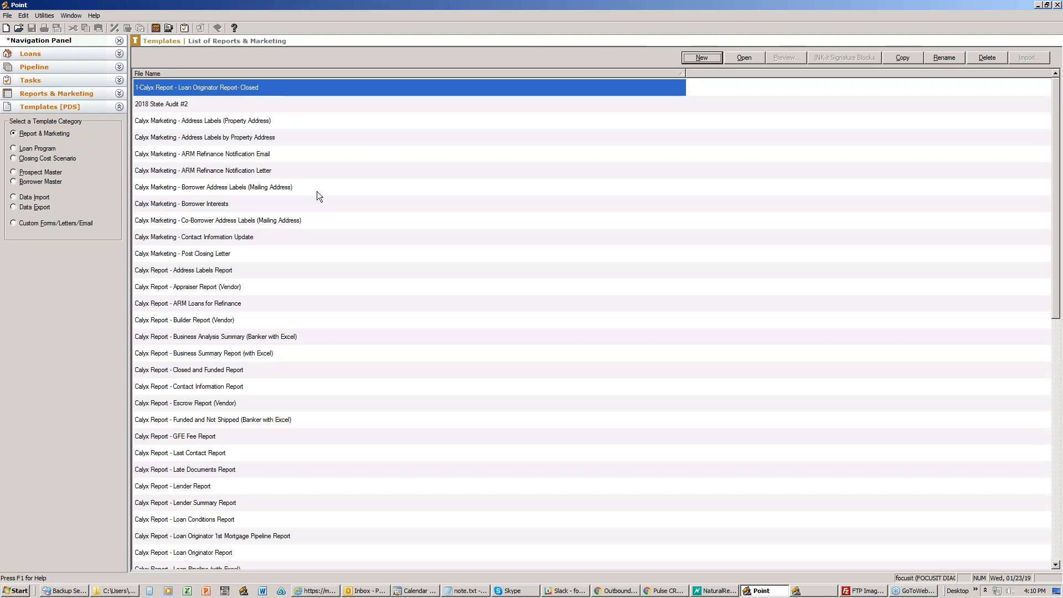
key(Return)
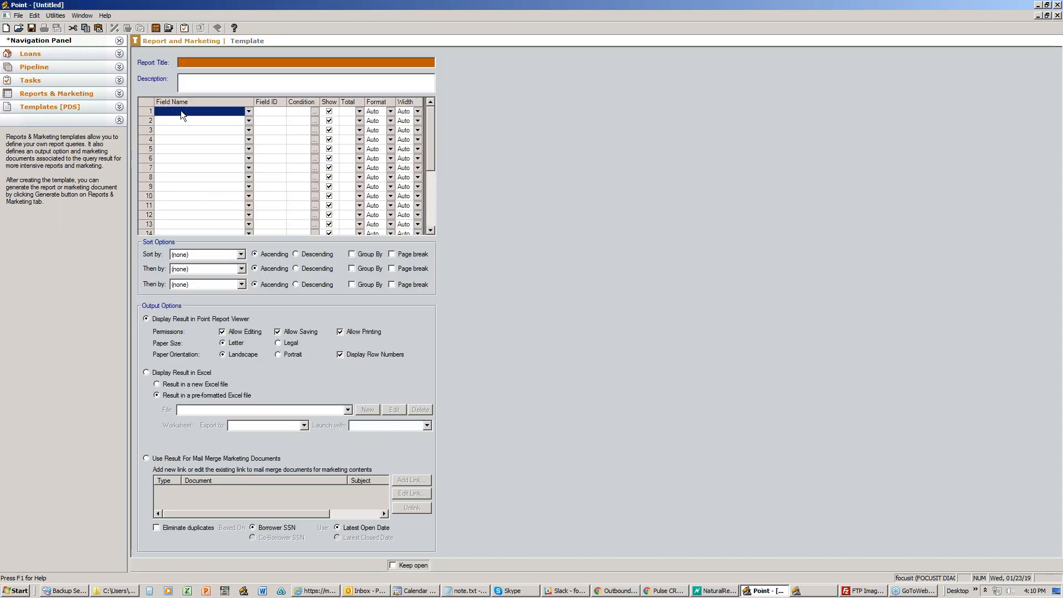
Define the first report row with the field name First Name and field ID 100.
click(180, 111)
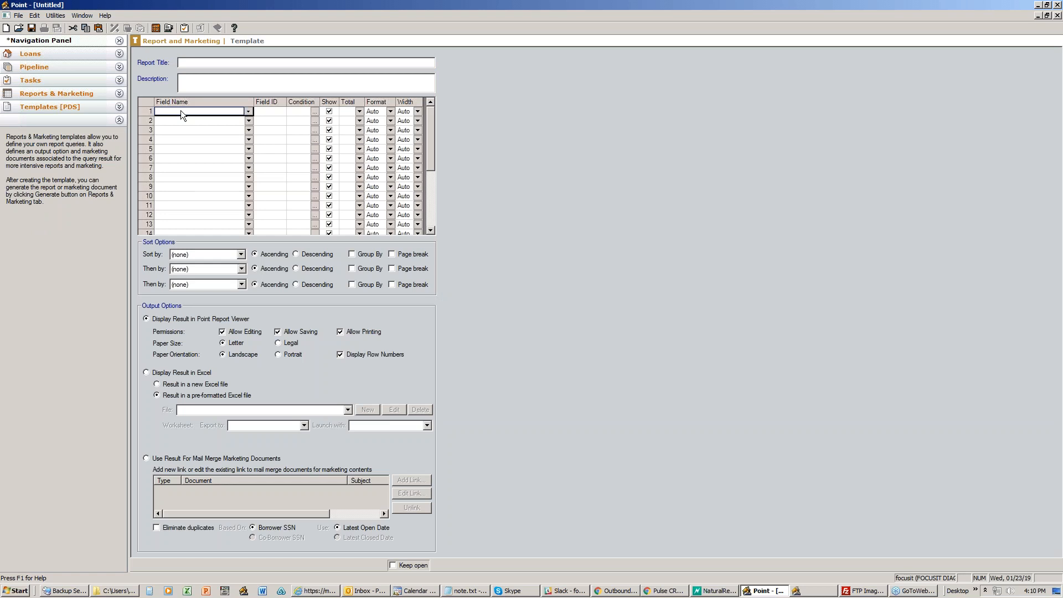
text(100)
drag(194, 111, 154, 111)
text(Firs)
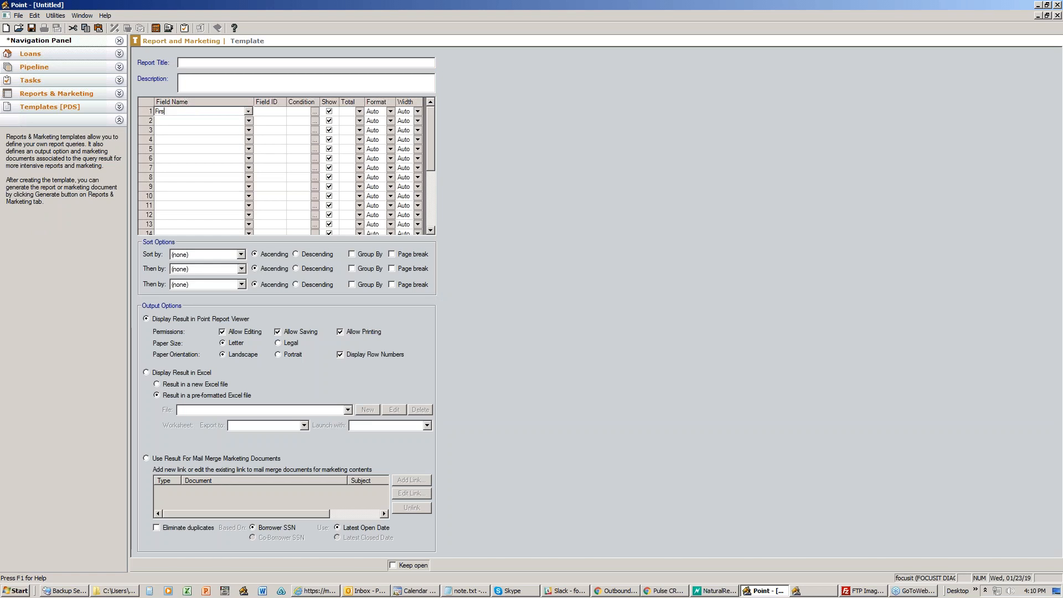
text(t Name)
key(Tab)
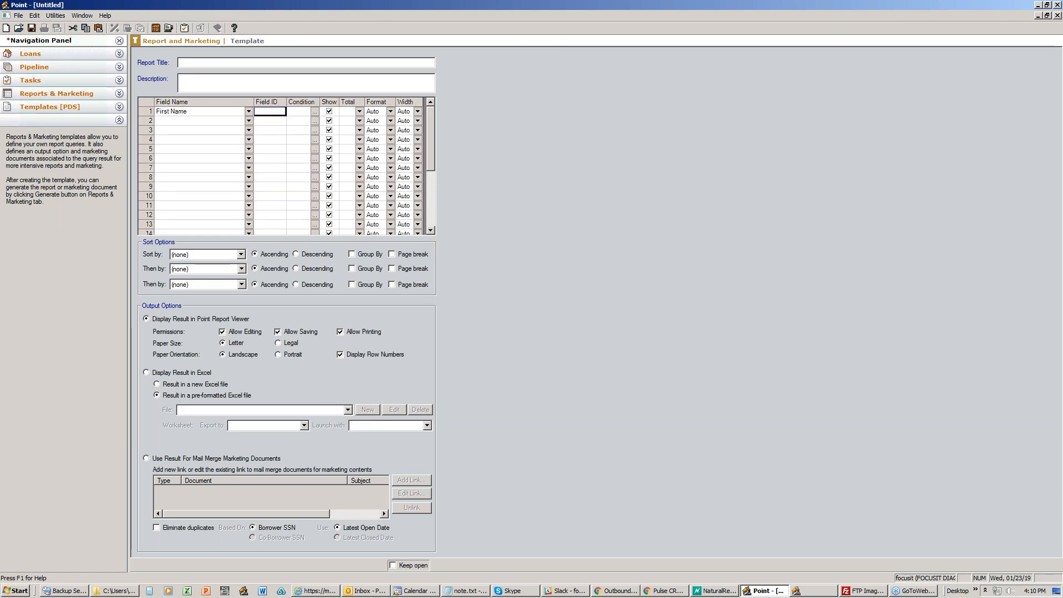
text(100)
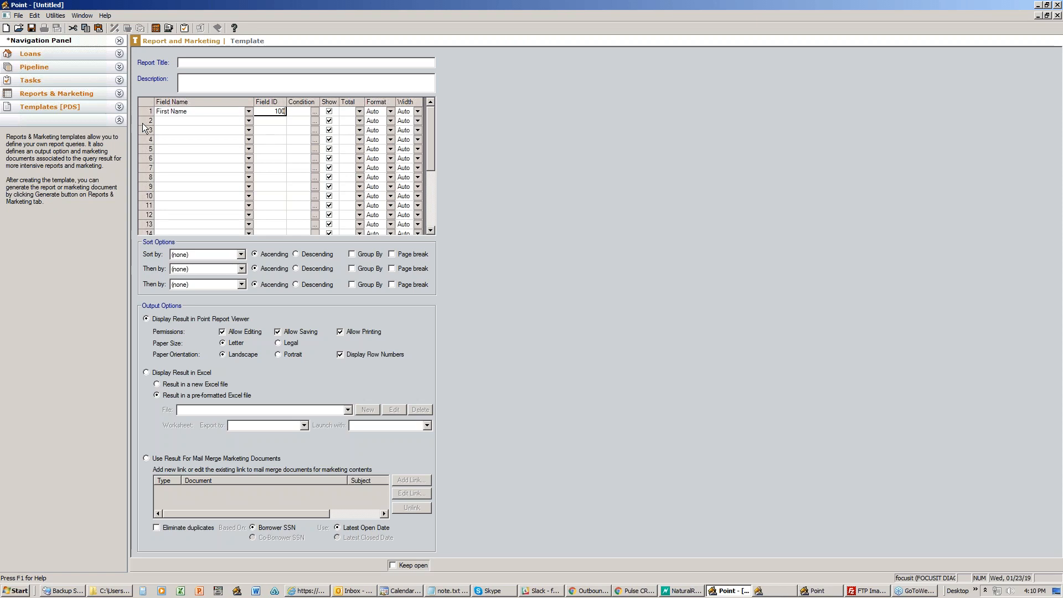
Choose the predefined Borrower Last Name field for the second report row, filling in its field ID.
click(175, 121)
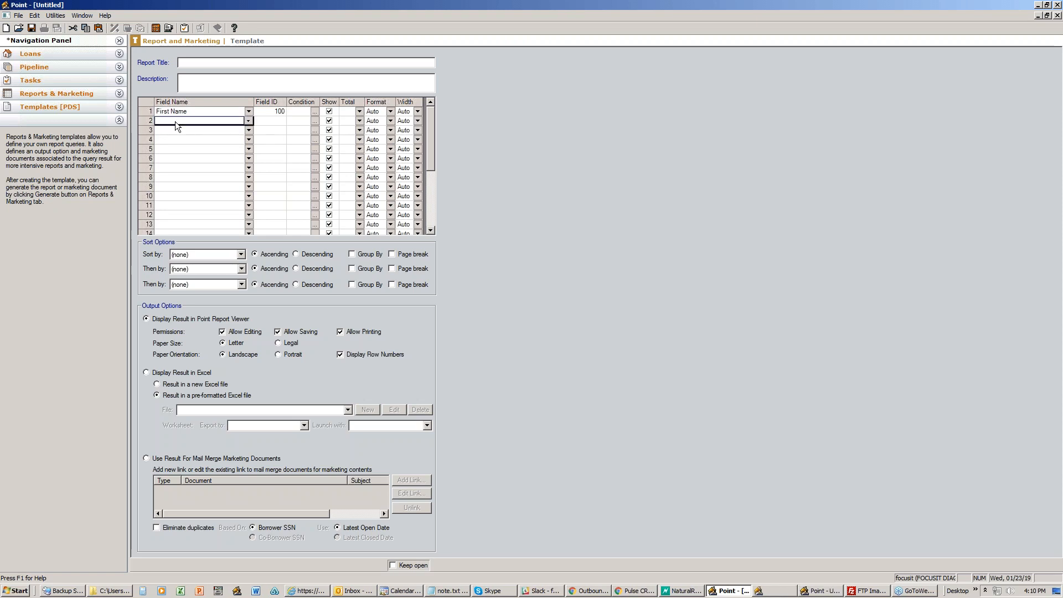
click(250, 121)
click(219, 149)
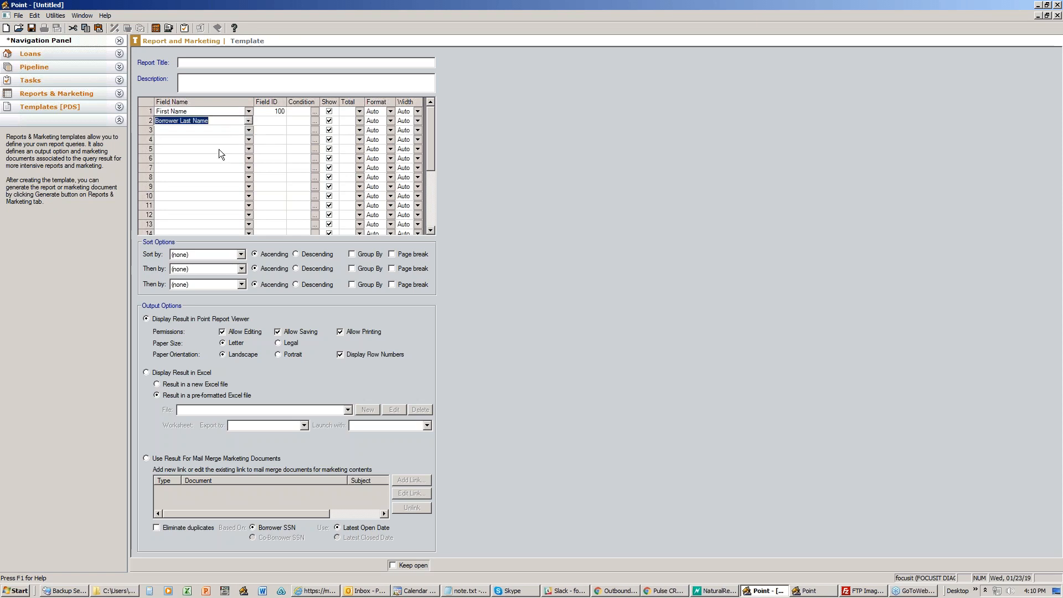
key(Tab)
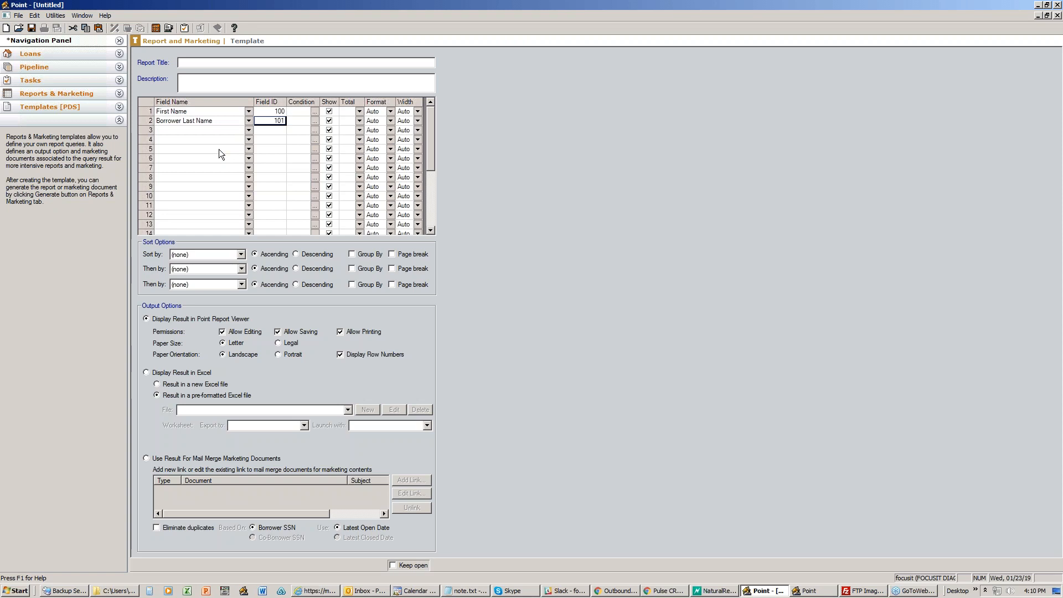
Close the untitled report template without saving the changes.
click(182, 130)
click(267, 131)
click(1057, 15)
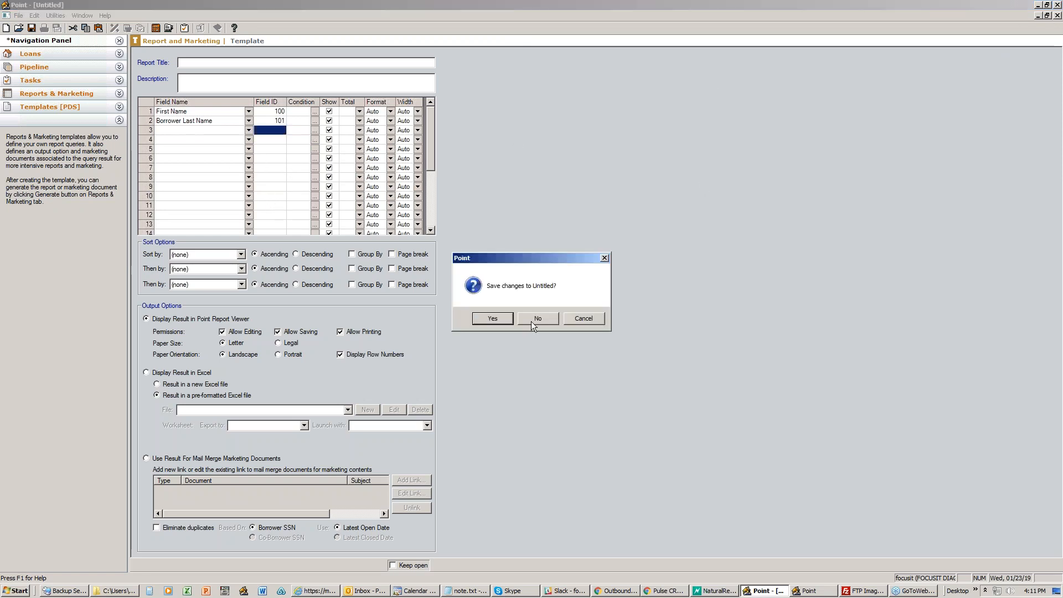
click(537, 319)
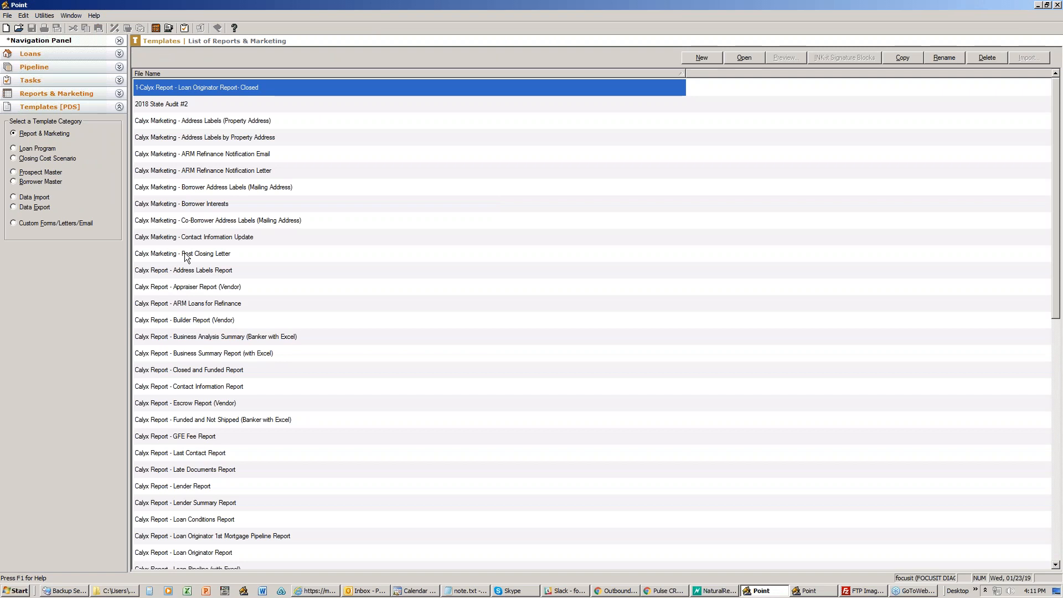
List the templates in the Custom Forms/Letters/Email category.
click(13, 224)
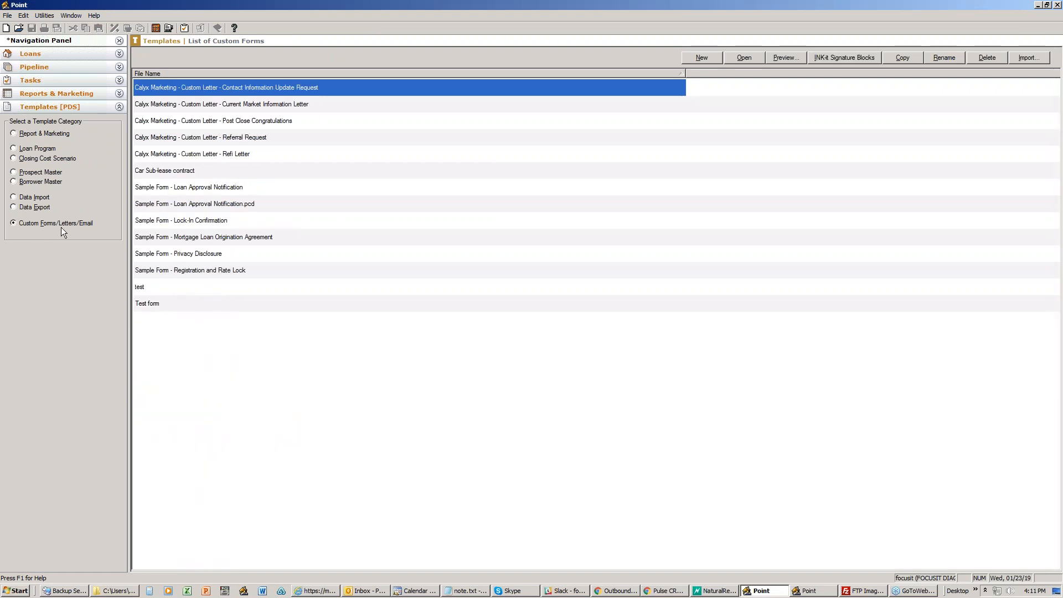
Open the existing custom form named "test" for editing in Word.
click(703, 58)
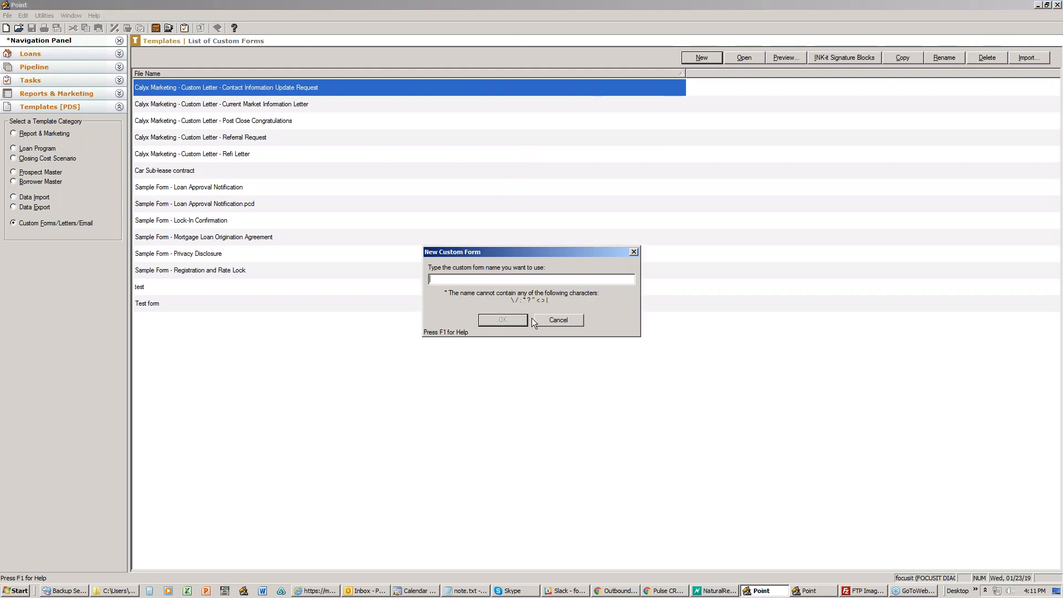
click(547, 320)
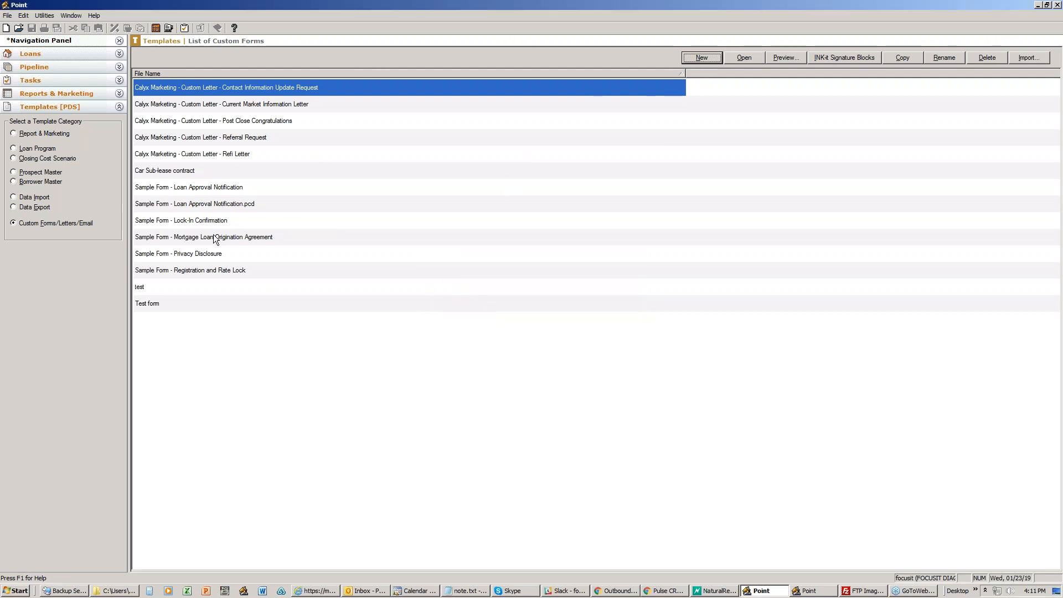
double_click(145, 288)
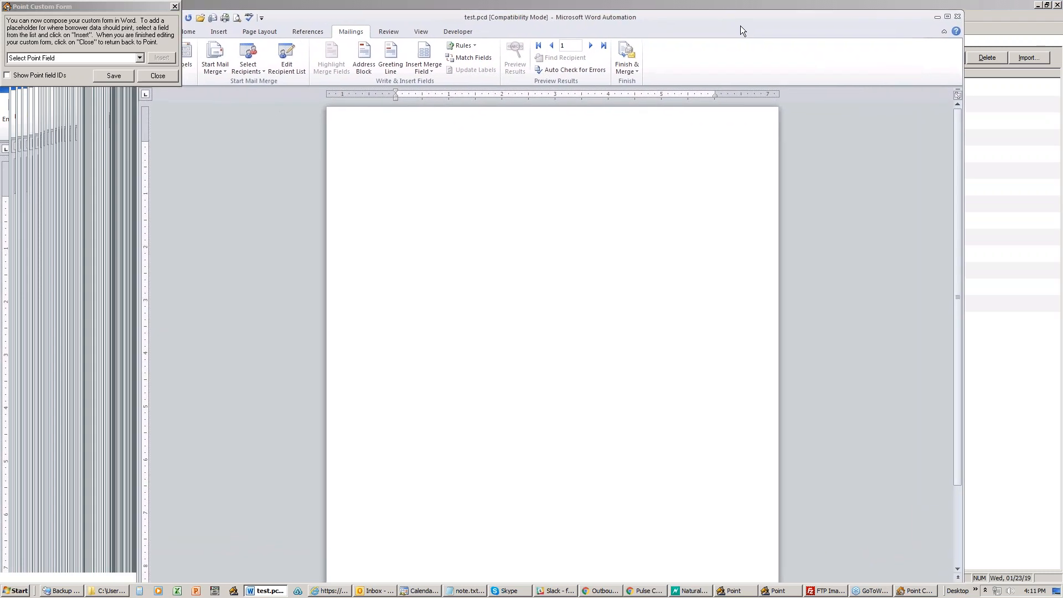
drag(741, 26, 746, 23)
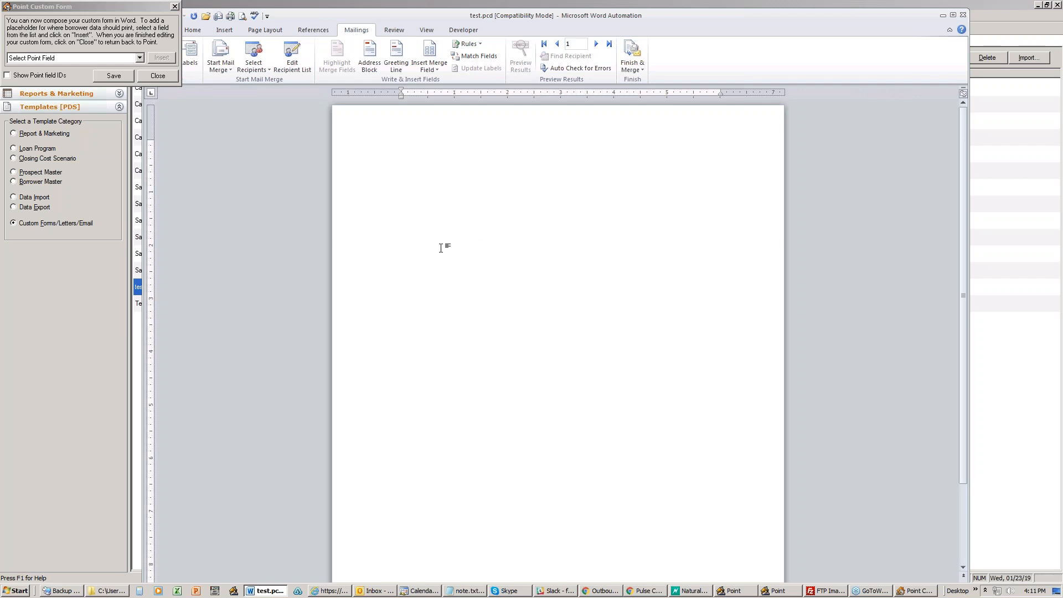
Insert a field placeholder into the form through Other Point Fields Not Listed Above, using Point field ID 100.
click(139, 58)
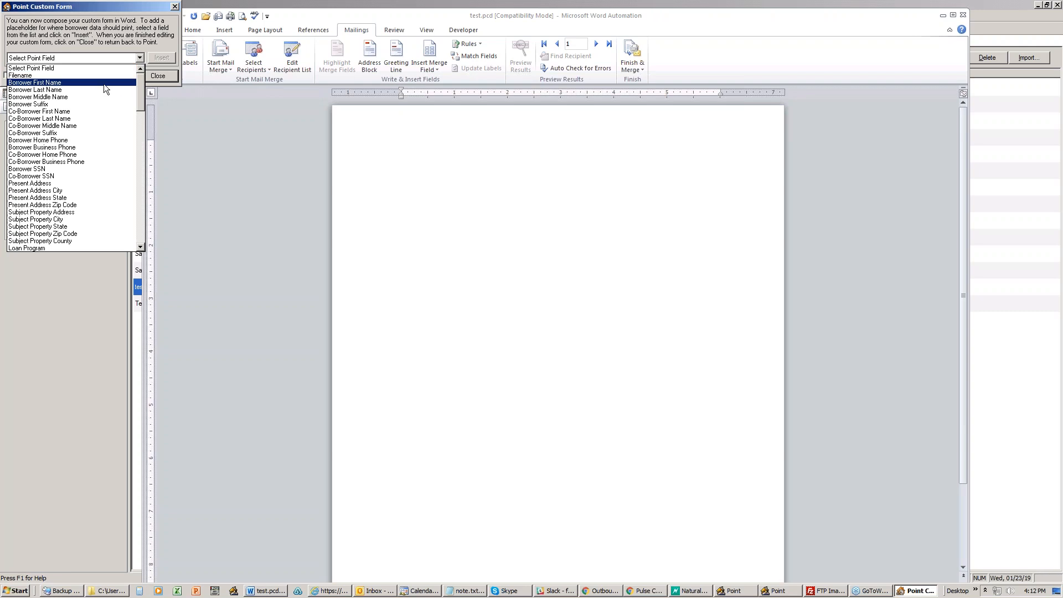
drag(142, 87, 139, 227)
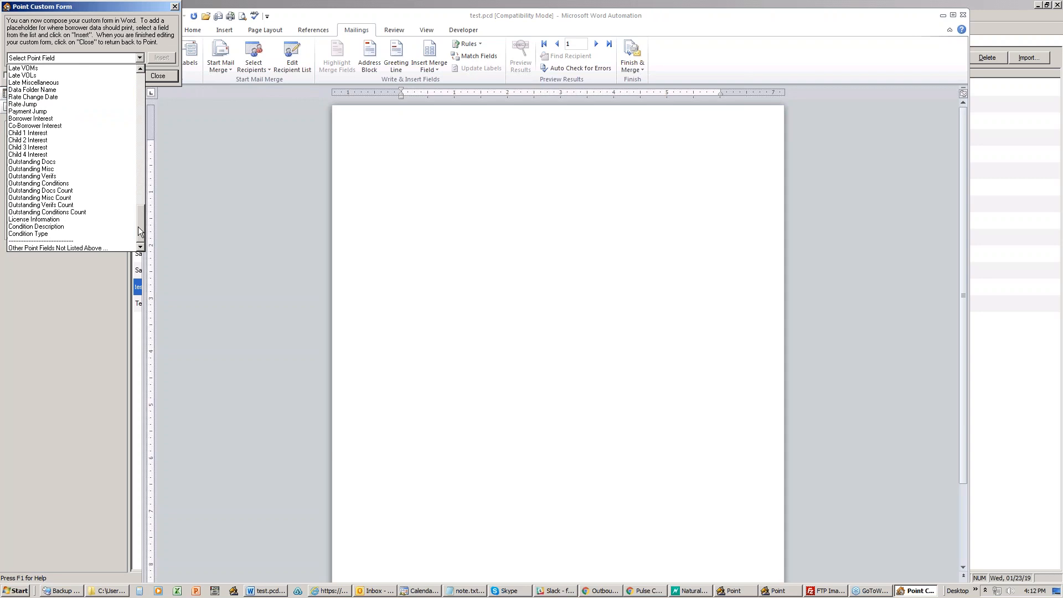
click(40, 248)
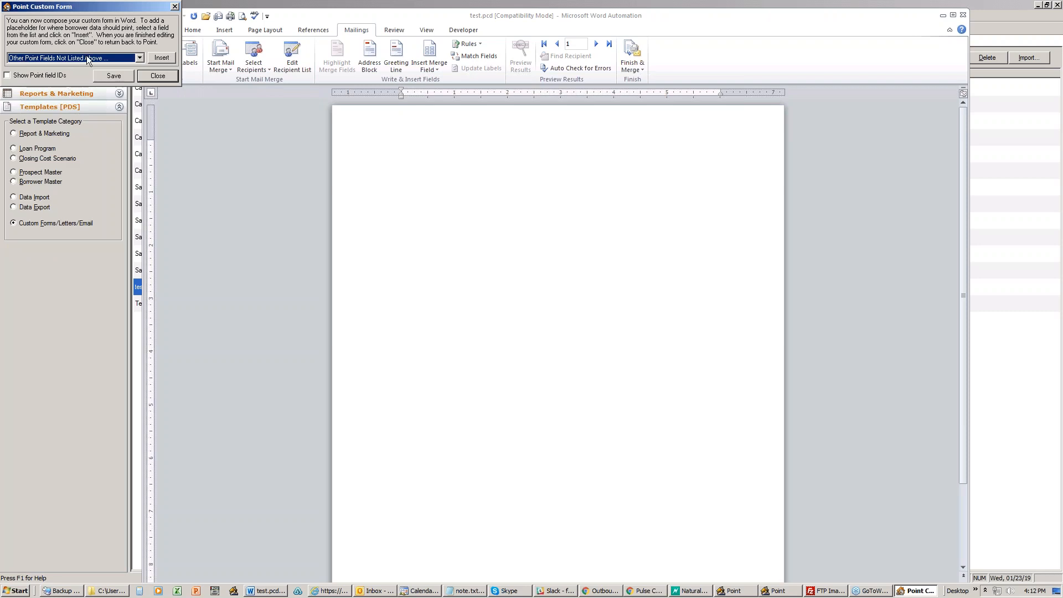
click(158, 57)
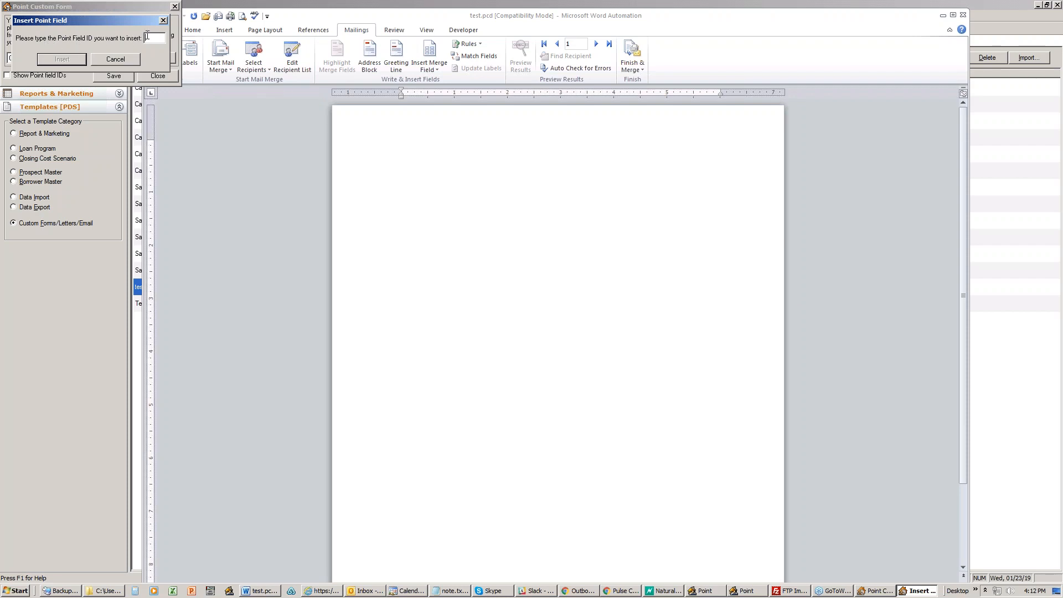
text(100)
click(70, 59)
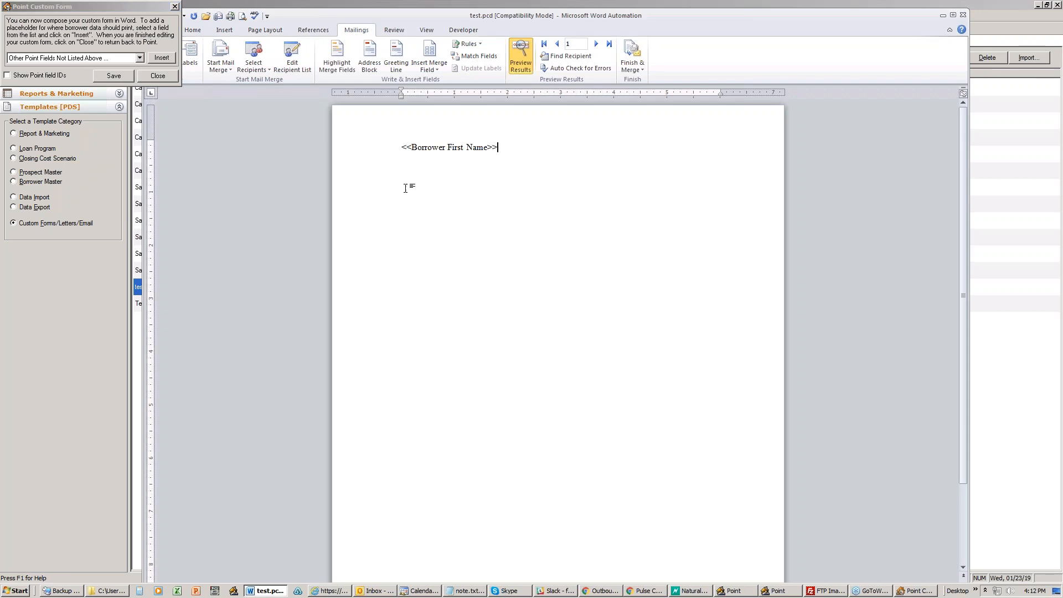
click(161, 58)
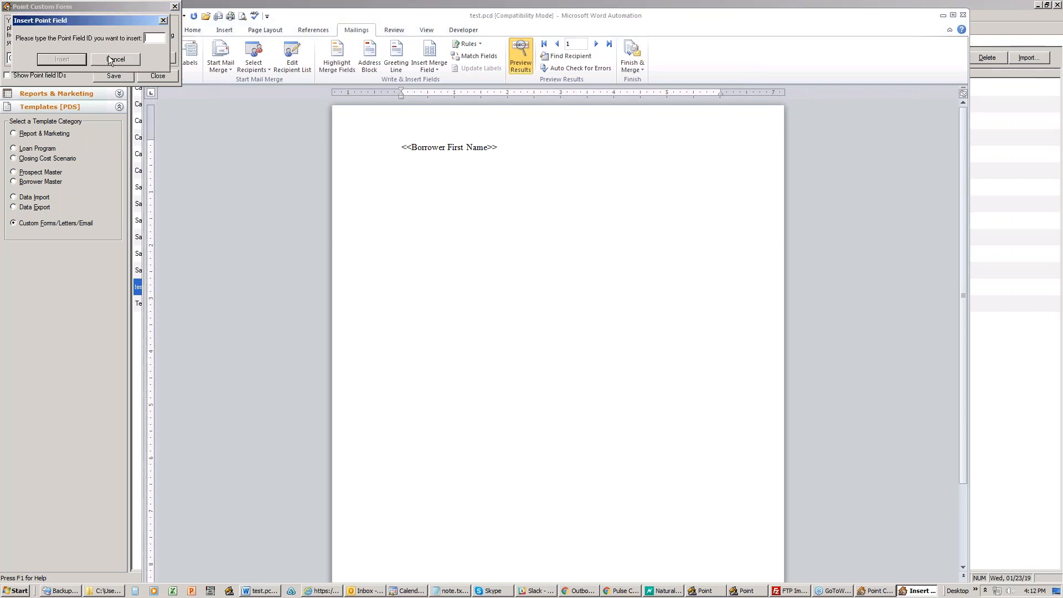
click(114, 59)
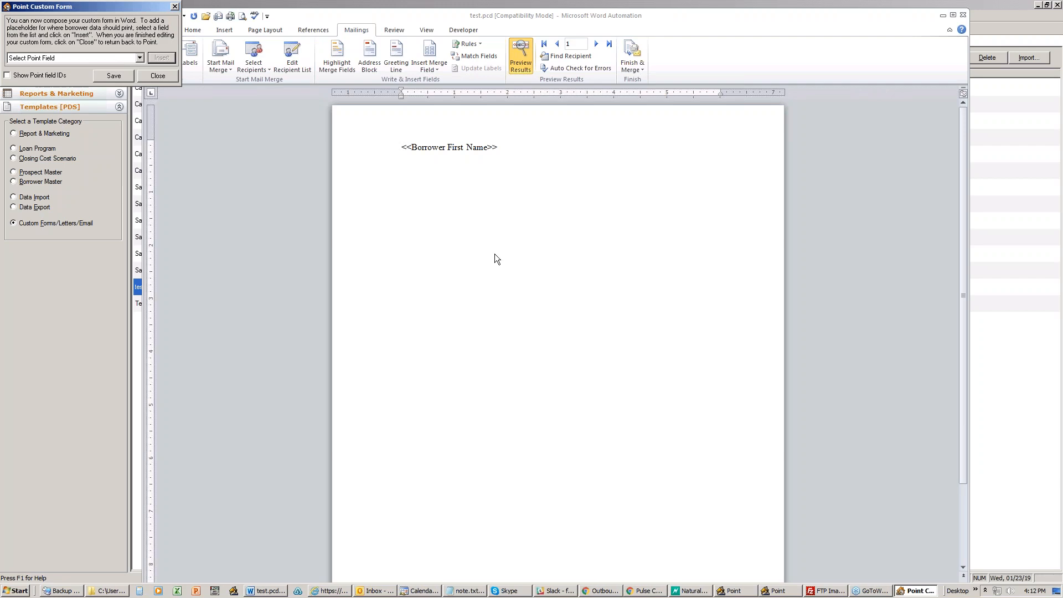
click(139, 58)
click(139, 58)
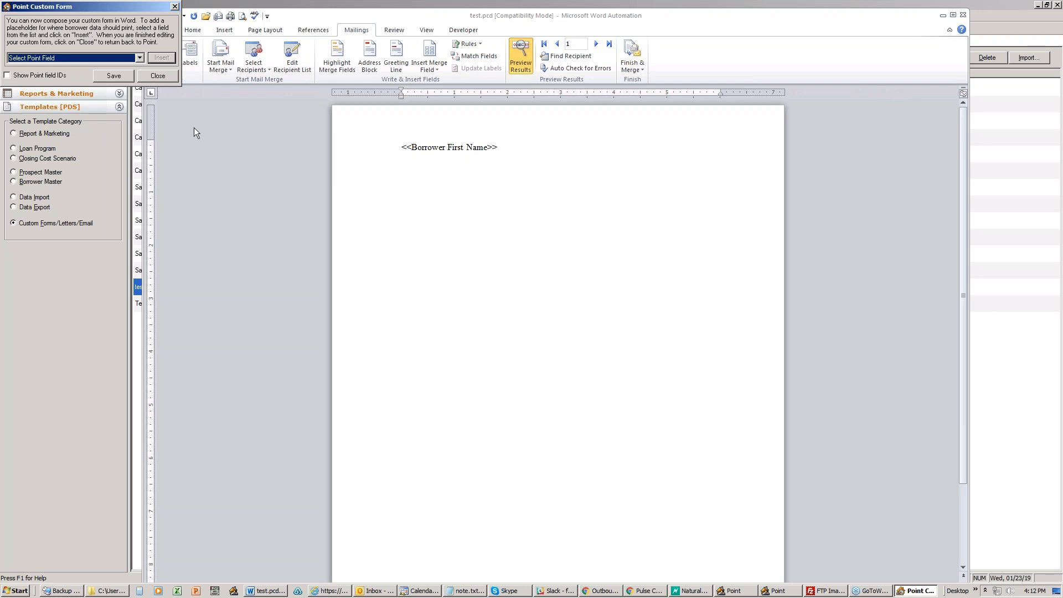
Close the "test" custom form and go to the Loans search results.
click(155, 76)
click(137, 71)
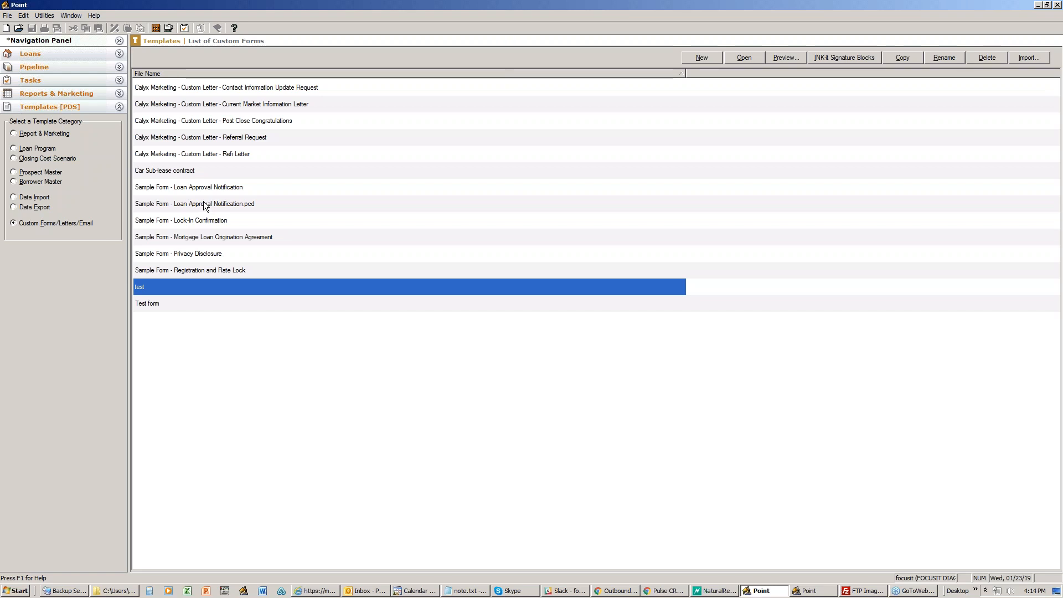
click(31, 55)
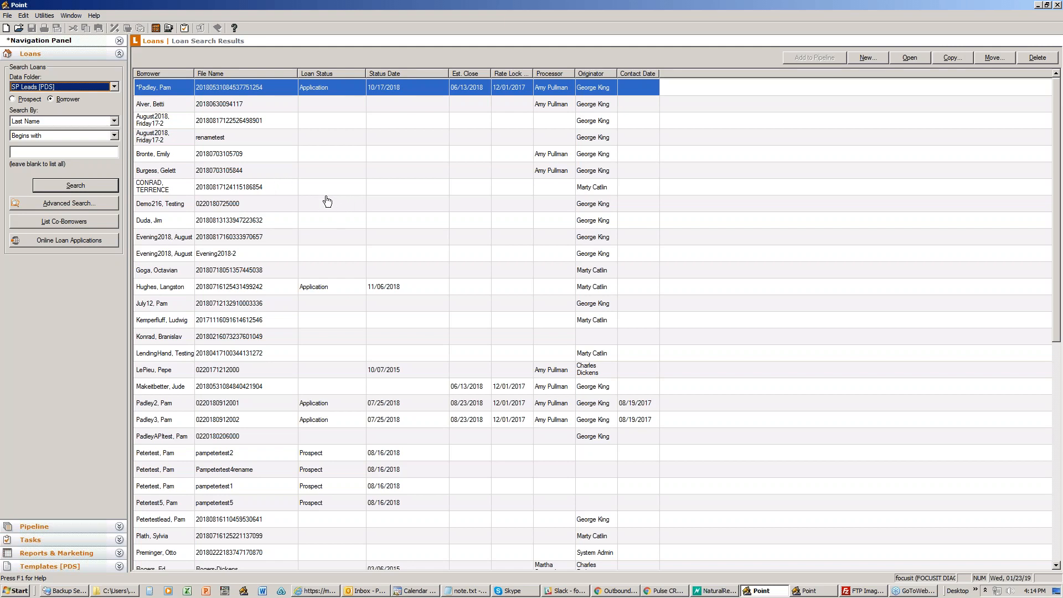
Load the Borrower field ID file to view the field numbers on Borrower Information, and close it again.
click(46, 16)
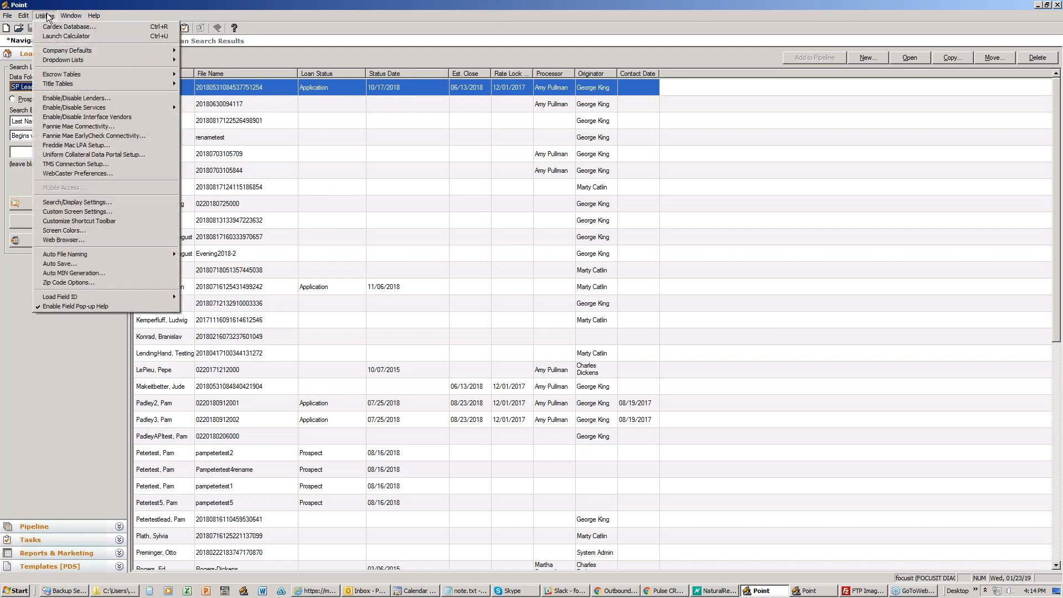
mouse_move(176, 298)
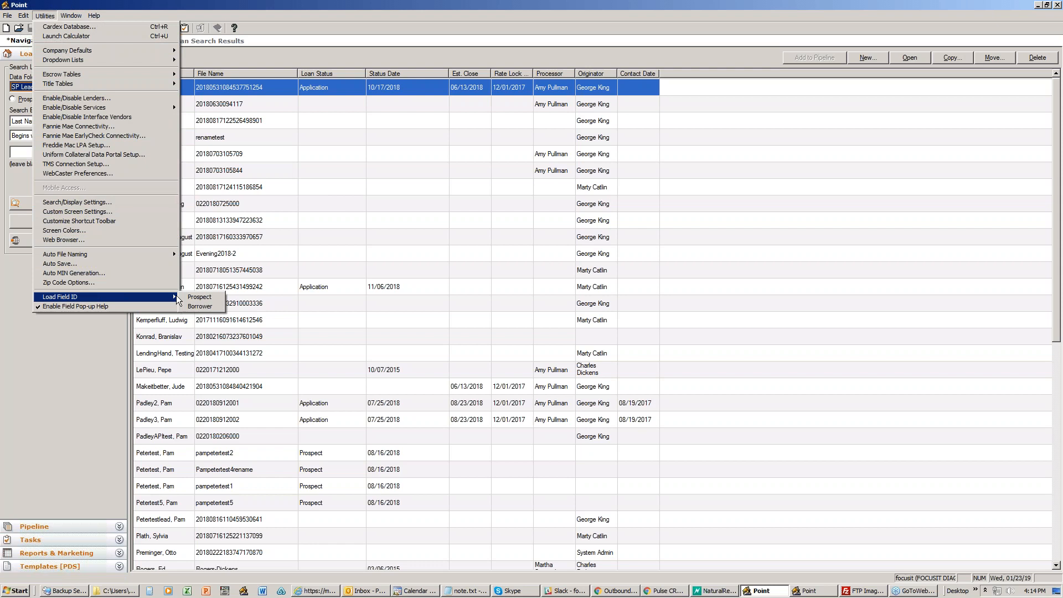
click(205, 306)
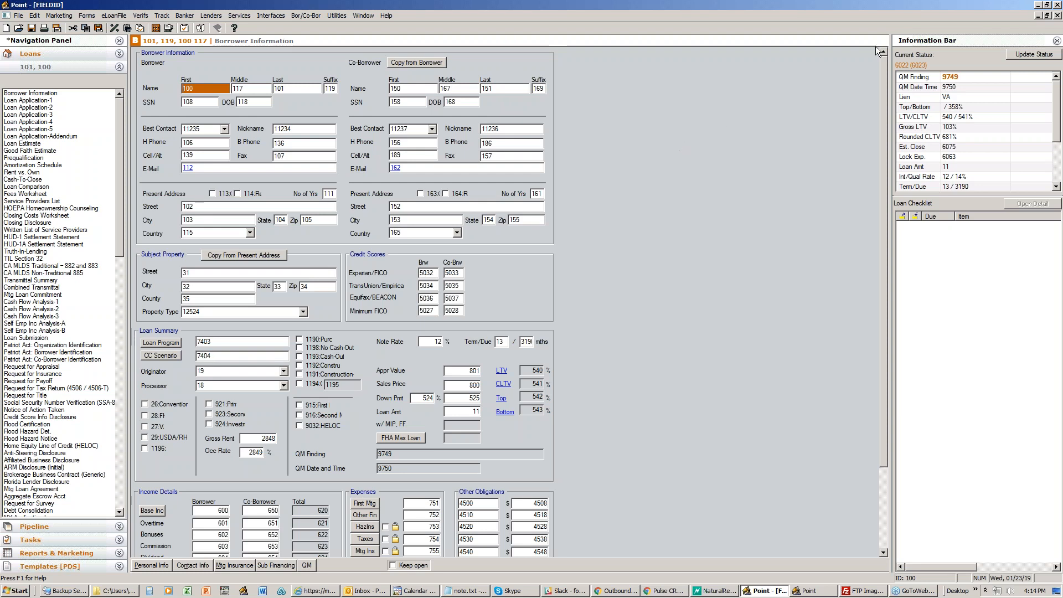
click(1057, 15)
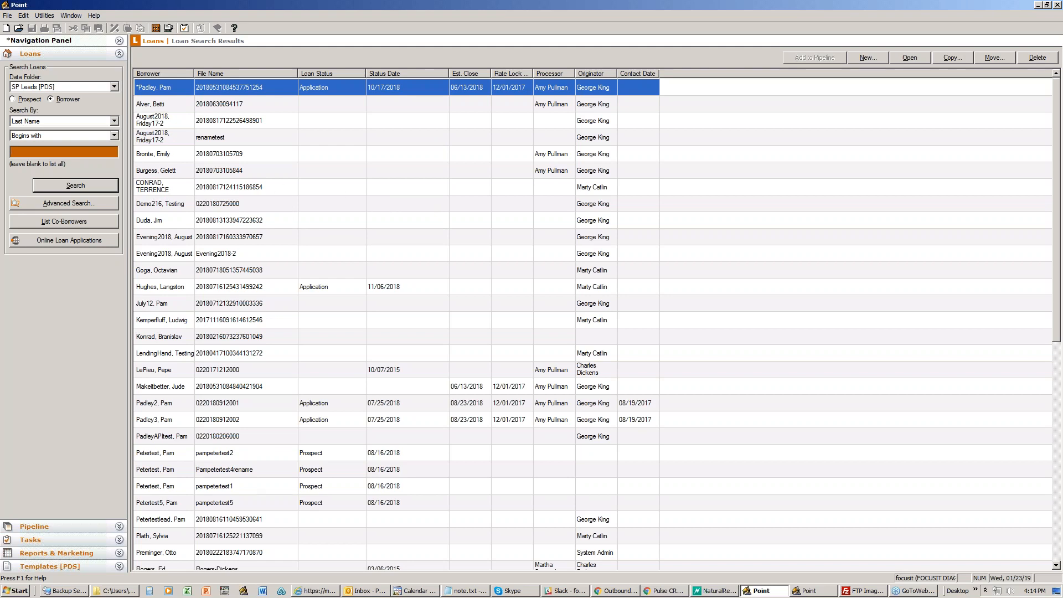
Switch to the second Point instance and reduce it to a smaller window placed over the first one.
click(811, 591)
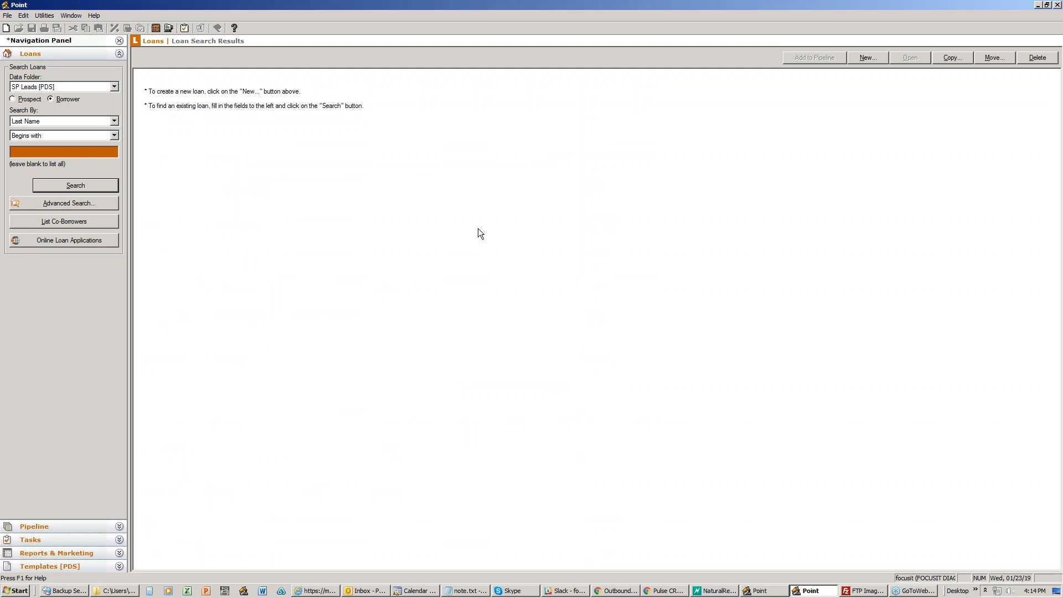
double_click(401, 5)
drag(401, 15, 433, 142)
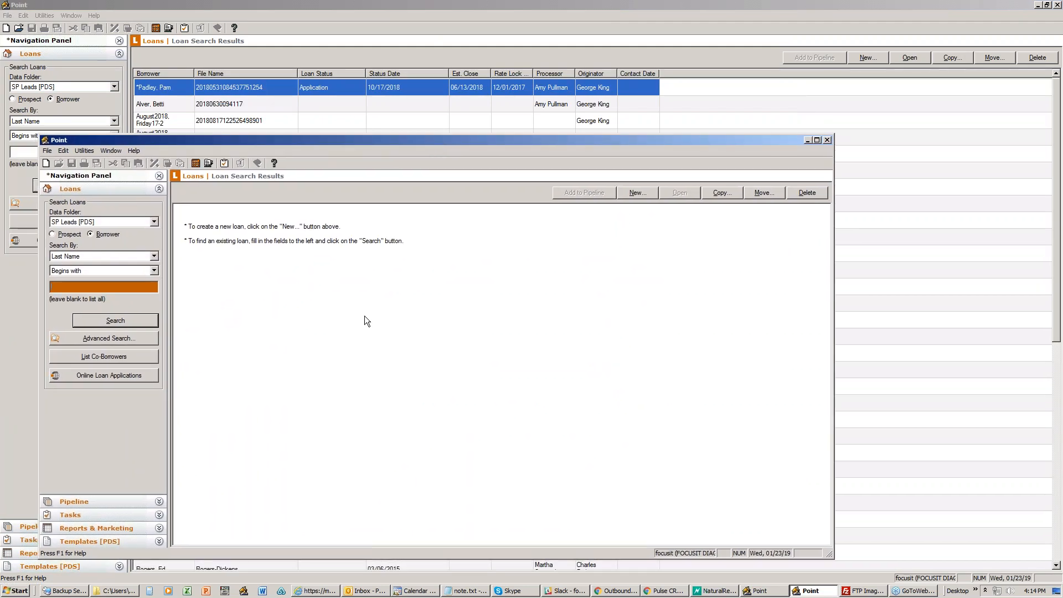
Load the Borrower field ID file in the second Point instance and minimize that window.
click(85, 151)
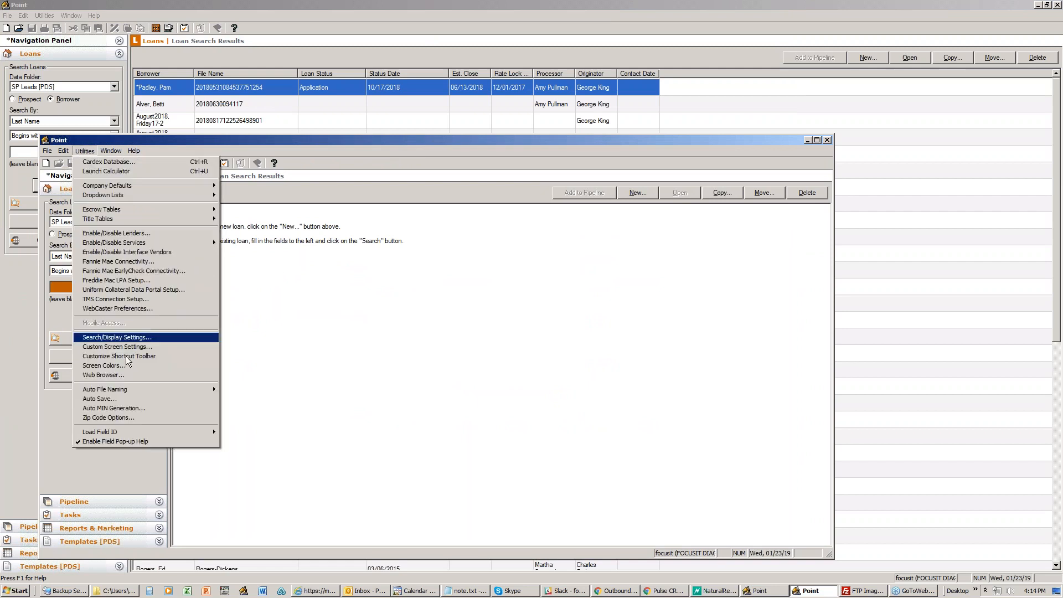
mouse_move(201, 433)
click(242, 441)
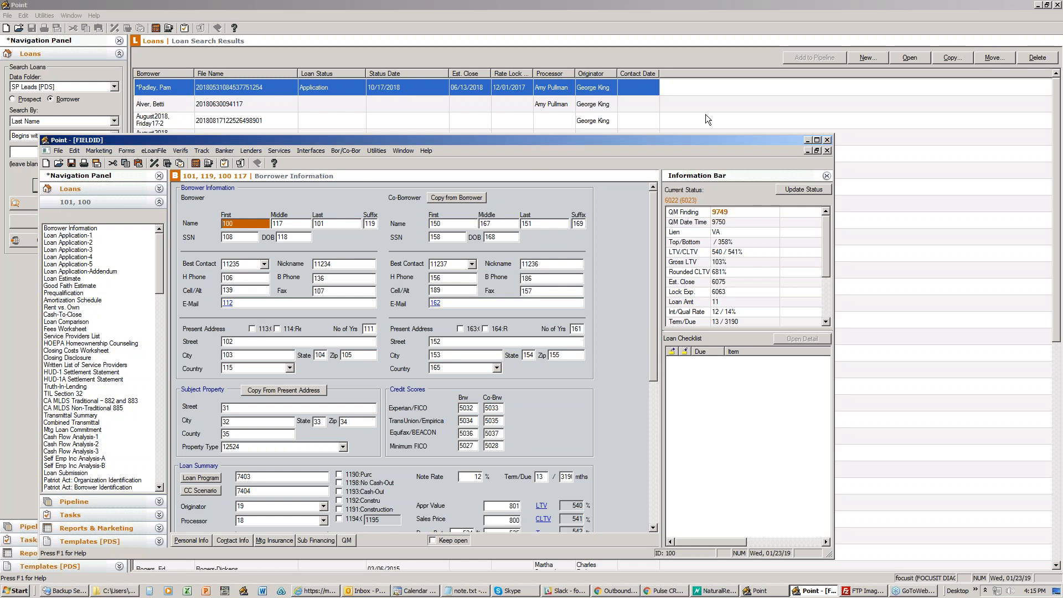
click(808, 140)
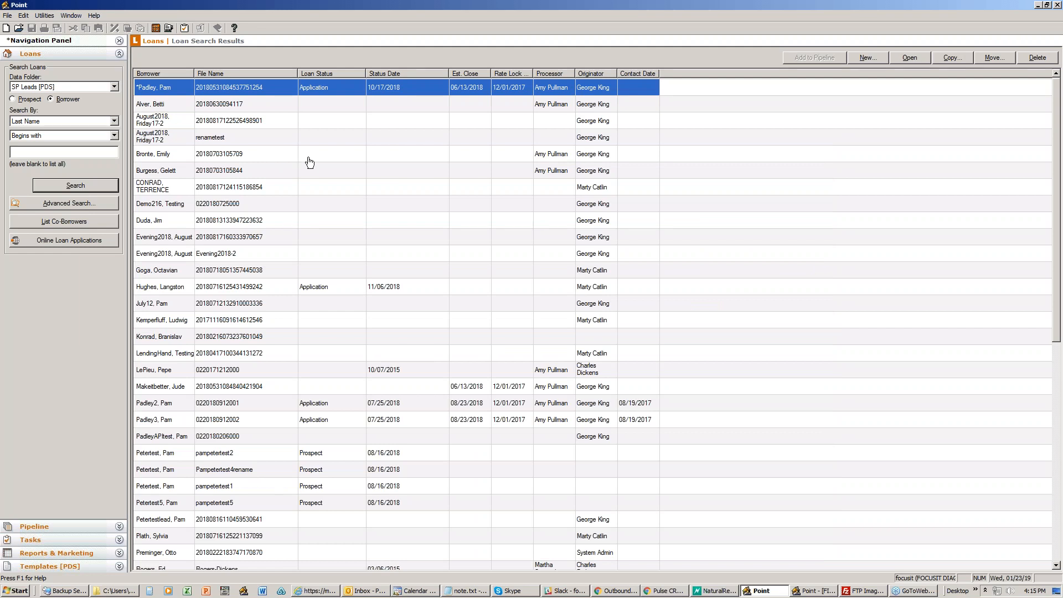
Choose the Atlanta Processing [PDS] data folder and open the loan file Demotesting.
click(116, 86)
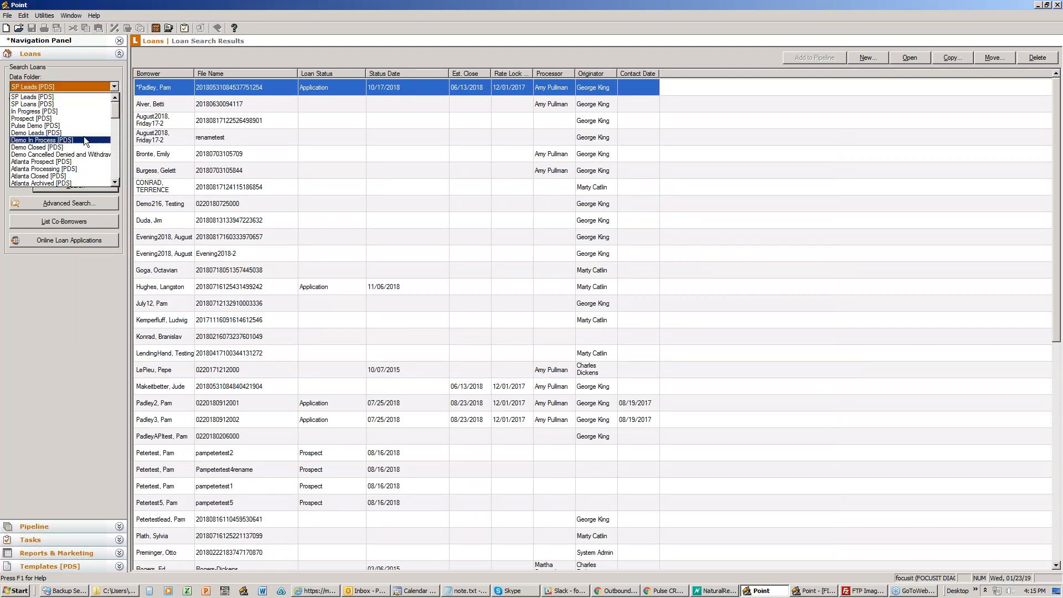
click(69, 168)
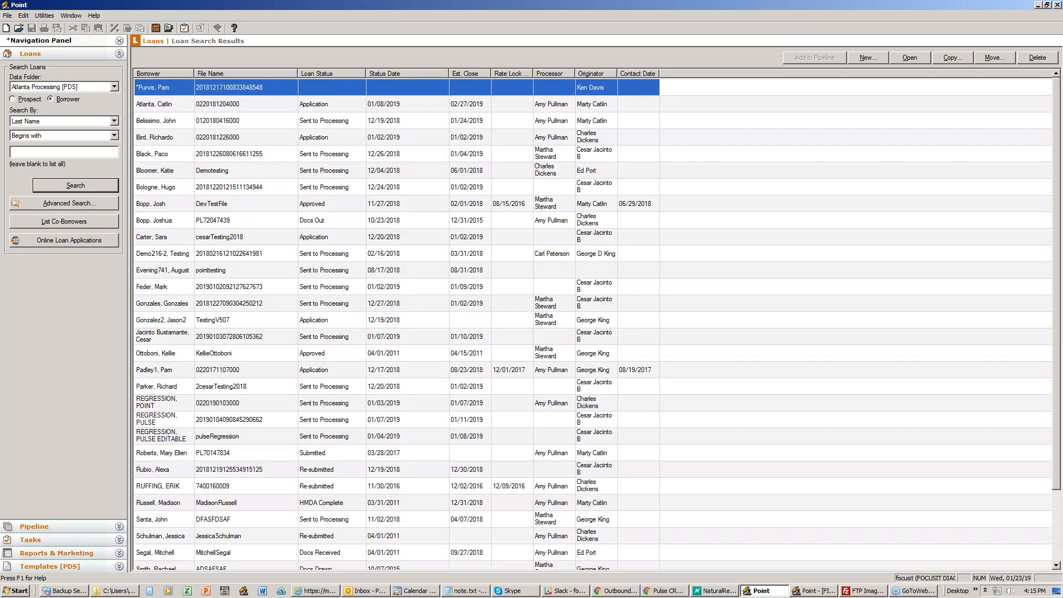
click(163, 172)
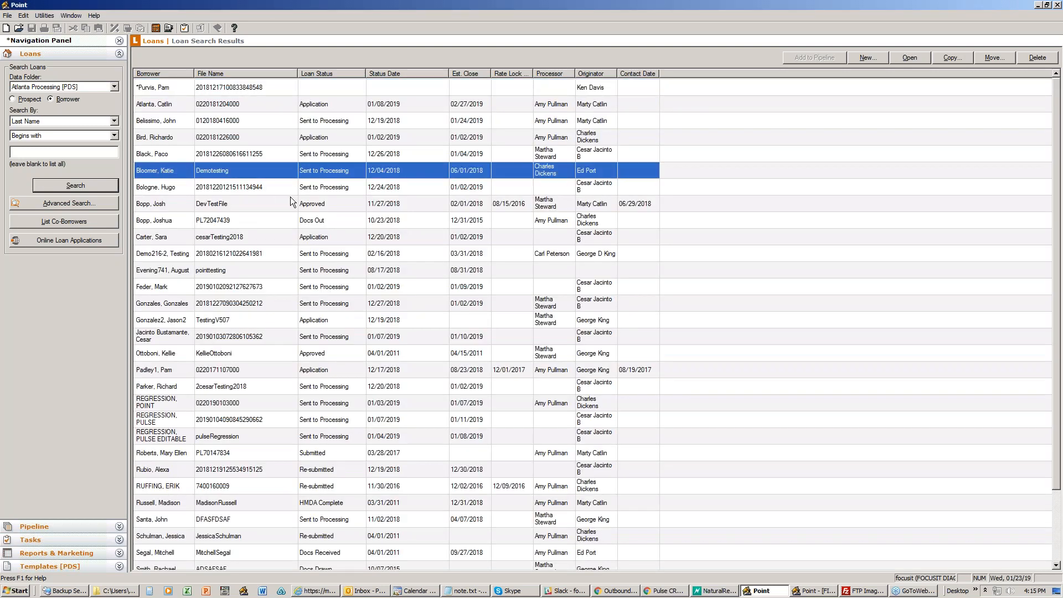
key(Return)
Open the loan's Status and Checklist tracking screen and review its Loan Progress statuses.
click(162, 15)
click(183, 25)
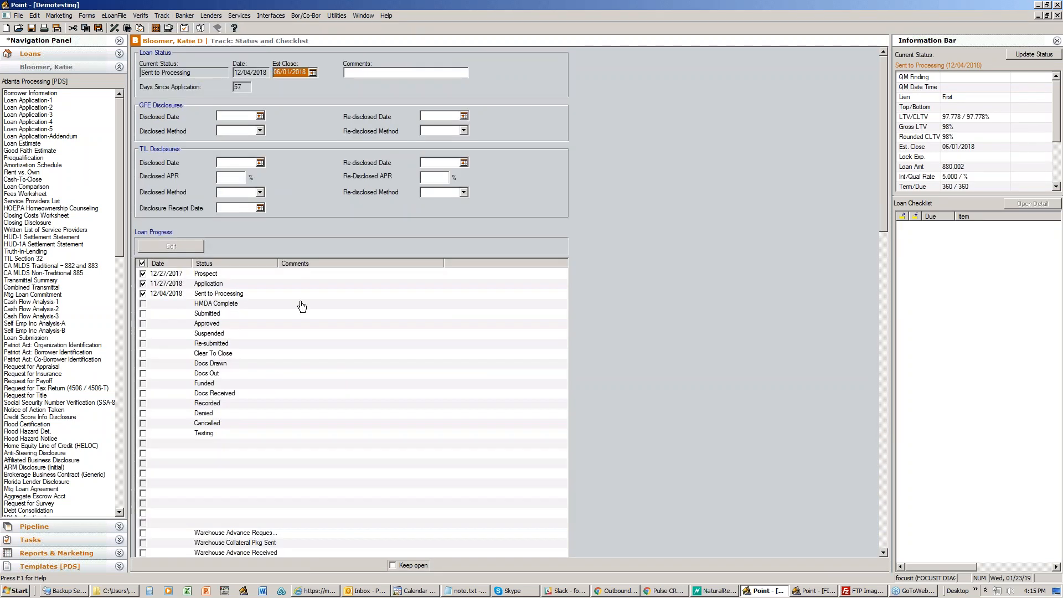
scroll(302, 308, down, 3)
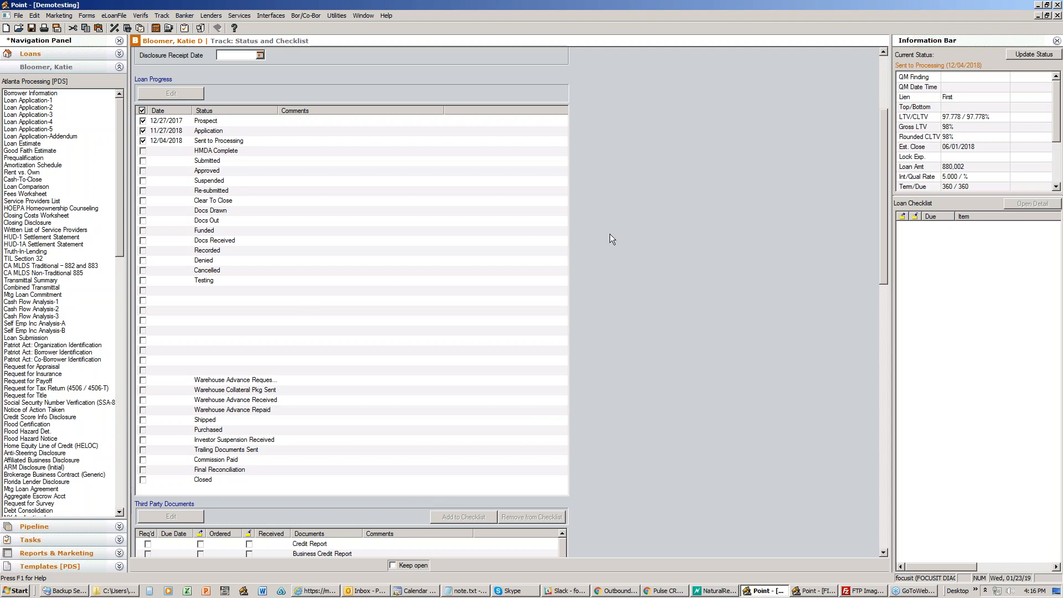
Switch to the Pulse marketing dashboard in Chrome and show its Lists page.
click(665, 591)
click(332, 9)
click(615, 335)
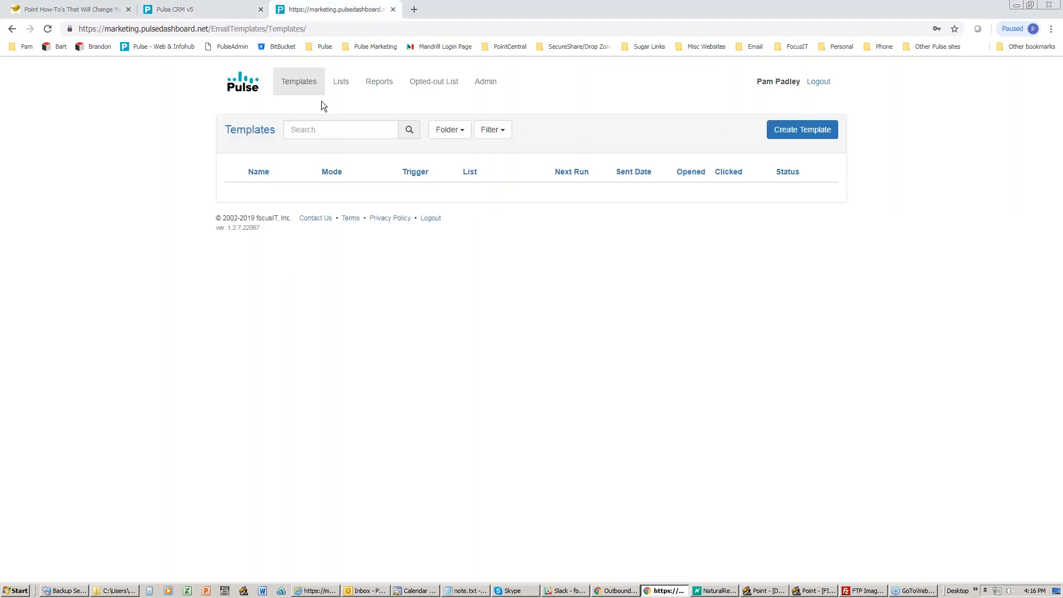
click(341, 83)
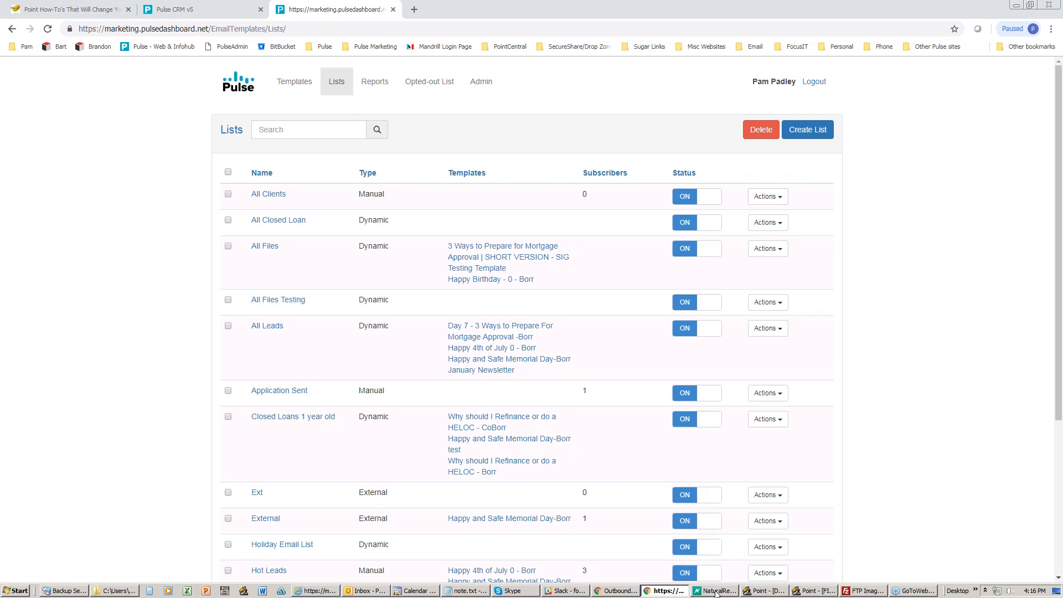
Switch back to the Demotesting loan in Point and examine its Loan Progress statuses and Third Party Documents.
click(765, 591)
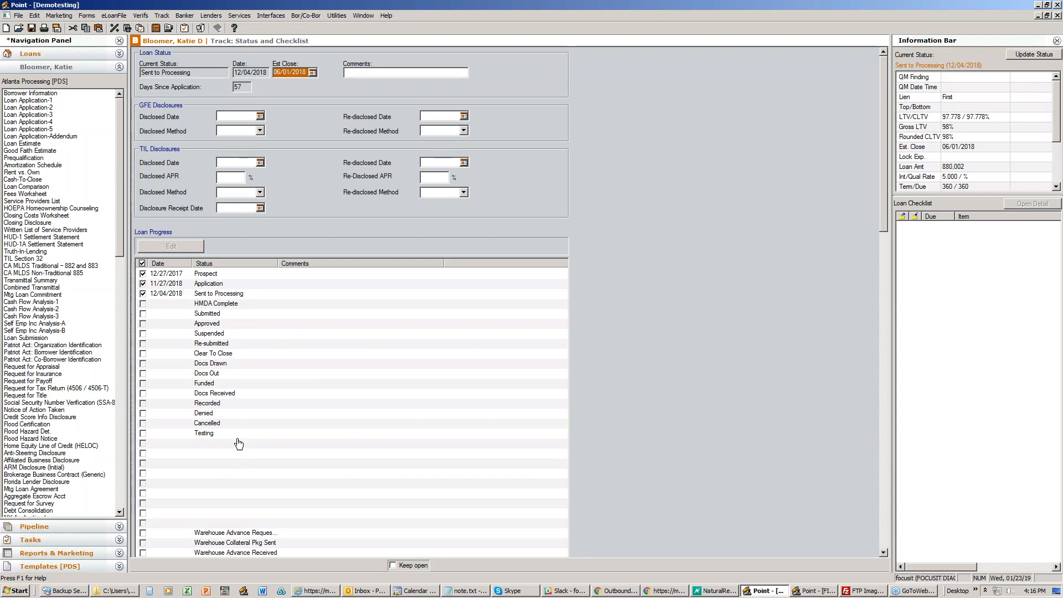
scroll(230, 434, down, 5)
scroll(230, 434, down, 5)
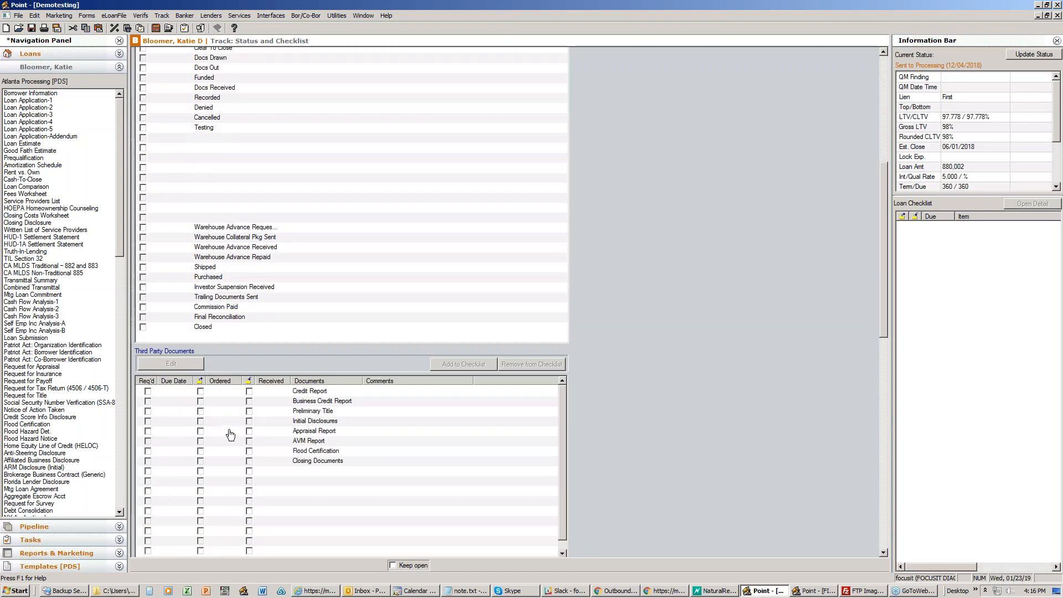
scroll(231, 433, up, 10)
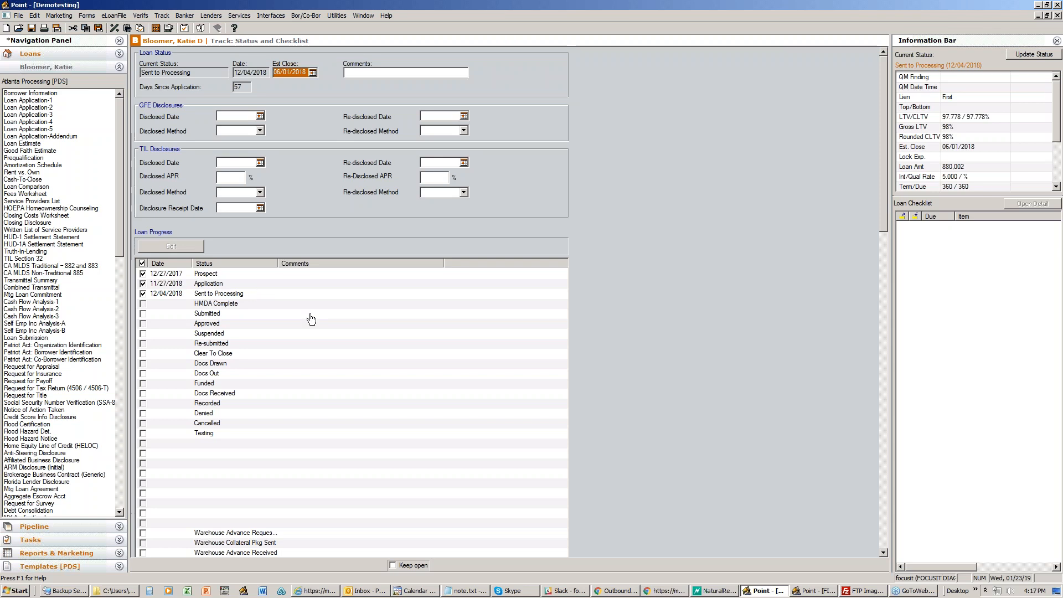
Open the Custom Screen Settings and look through the available custom screens and the field list of Custom Screen 1.
click(87, 16)
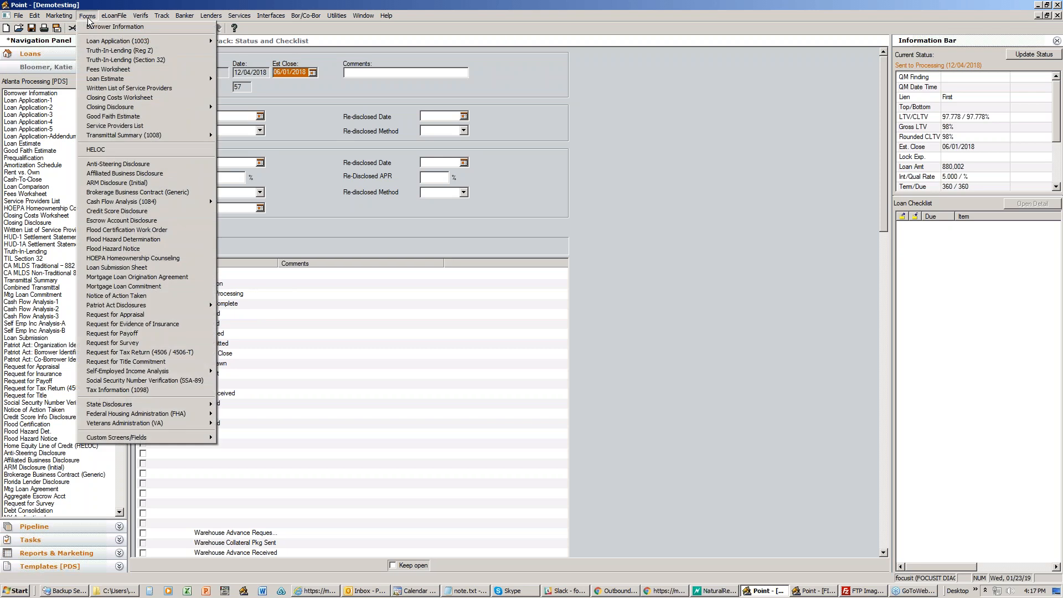
mouse_move(337, 17)
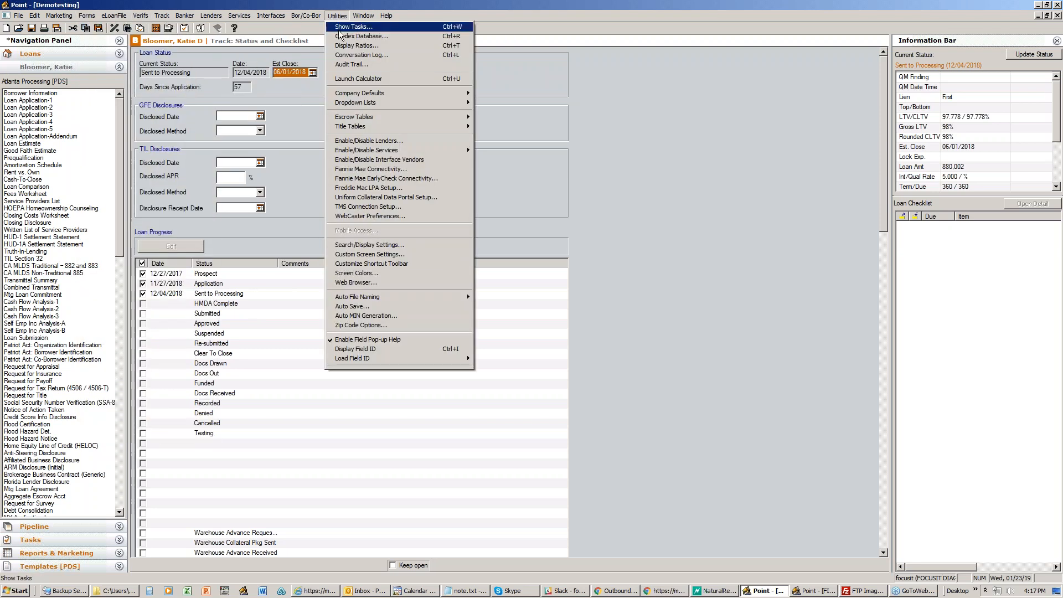
click(356, 255)
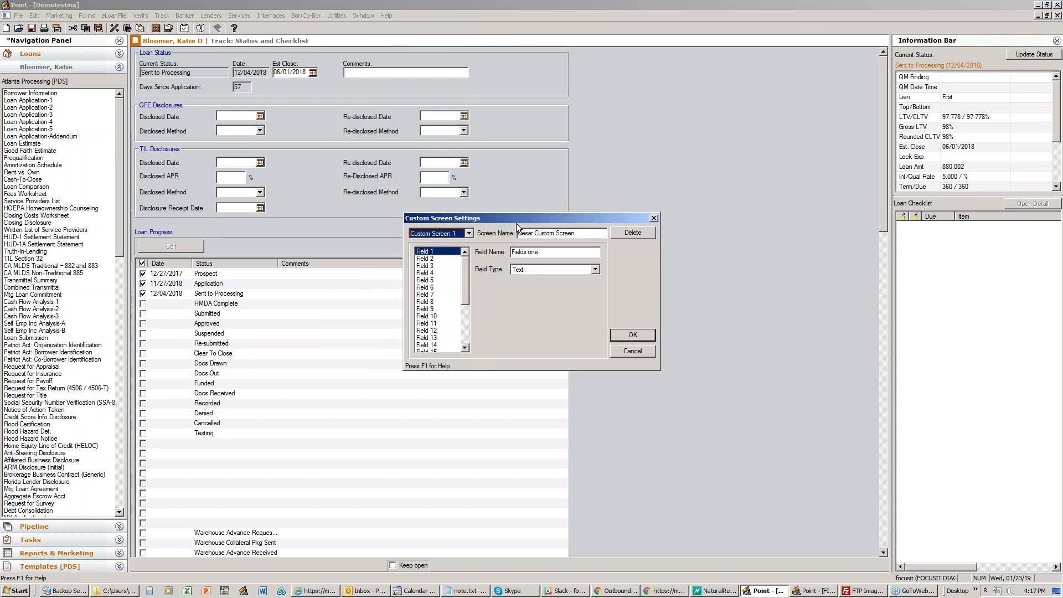
drag(510, 217, 454, 181)
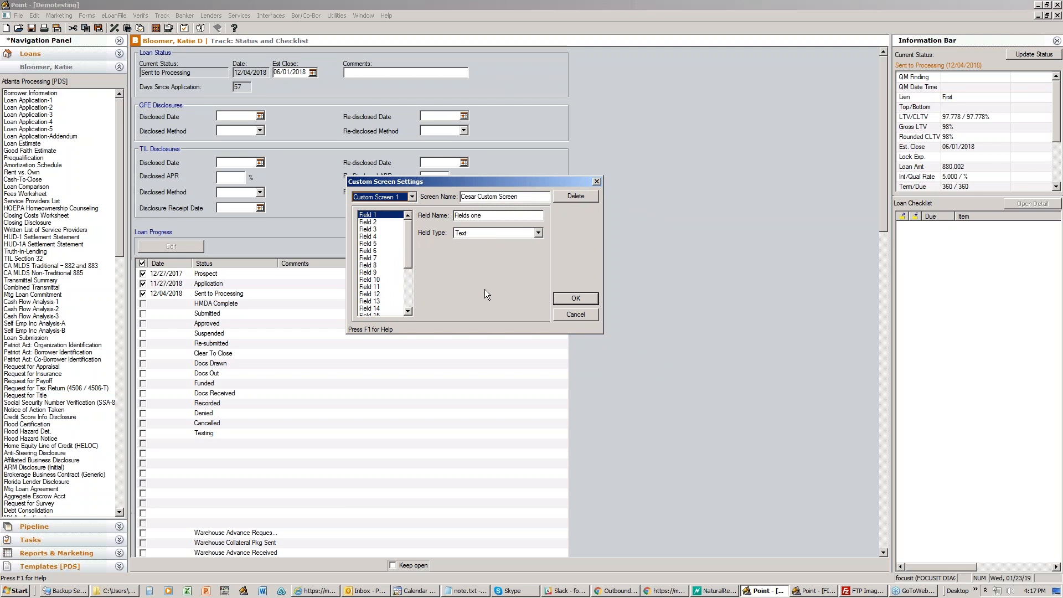
click(412, 197)
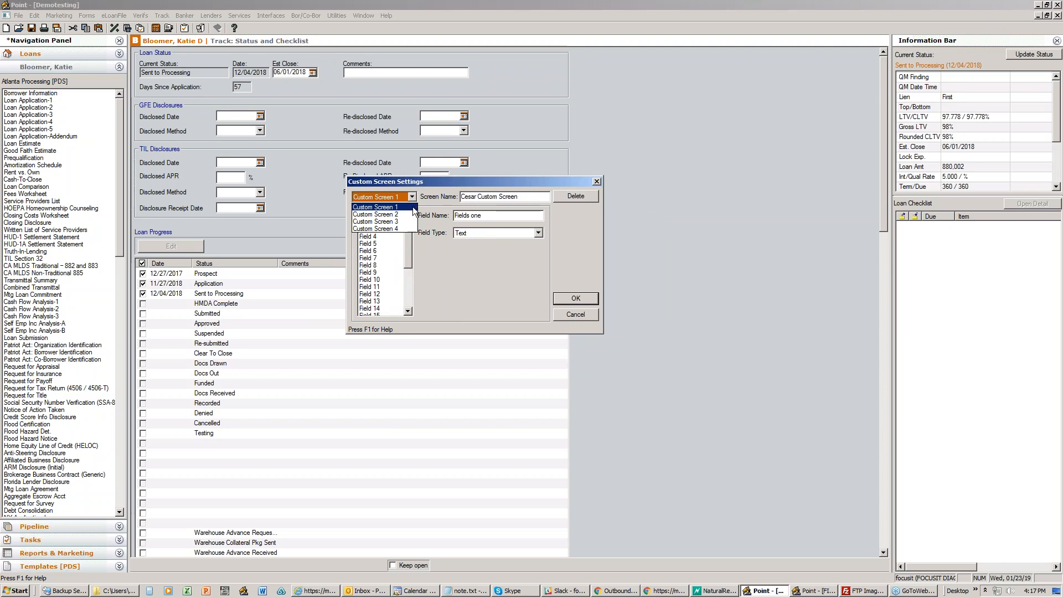
click(418, 249)
drag(407, 245, 405, 289)
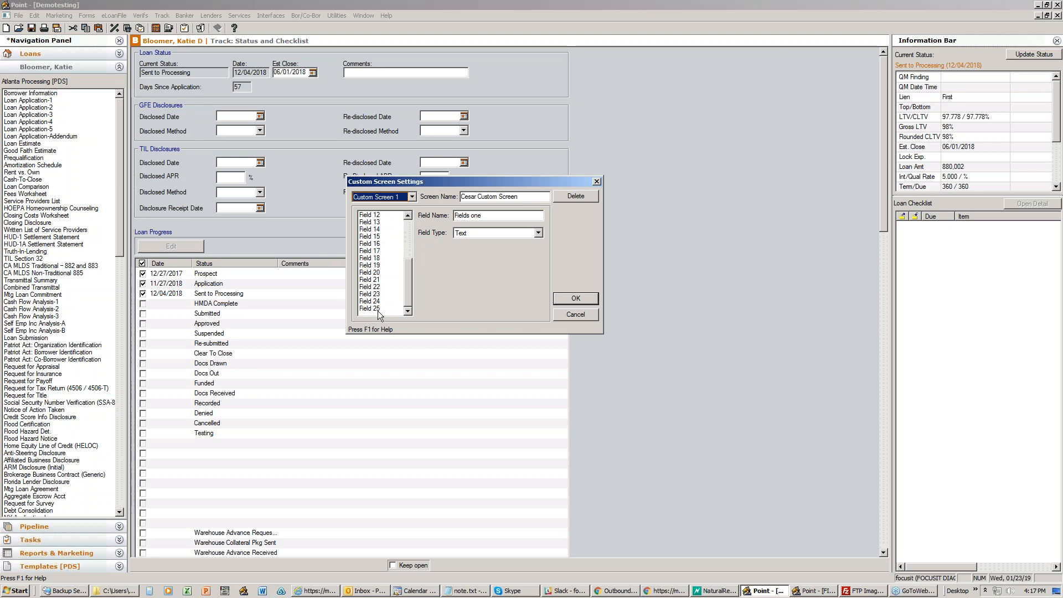
drag(411, 289, 406, 241)
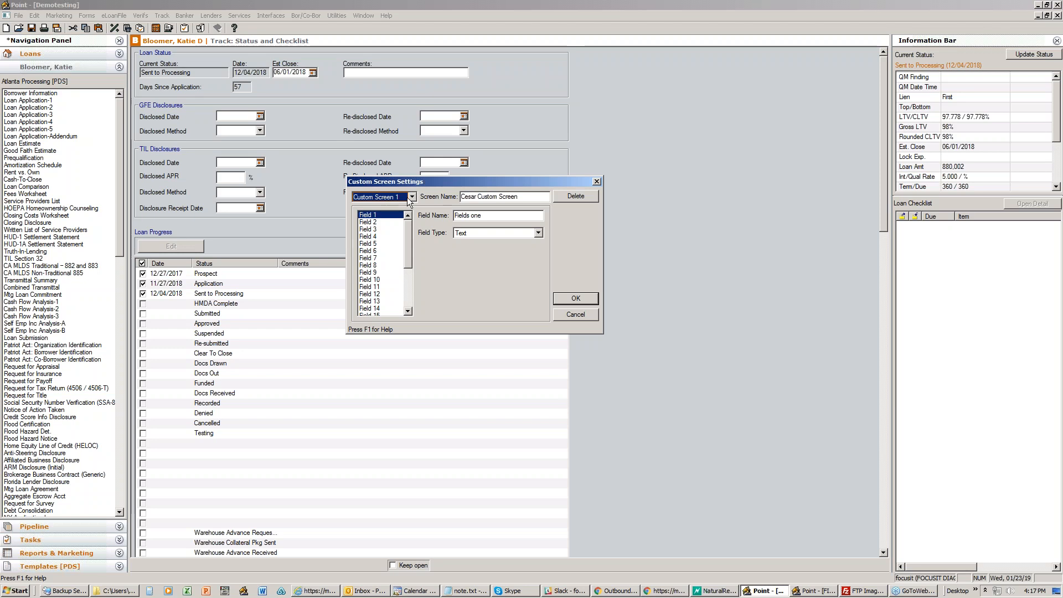
Compare the field names and field types defined for Field 1 and Field 2 of Custom Screen 1.
key(Tab)
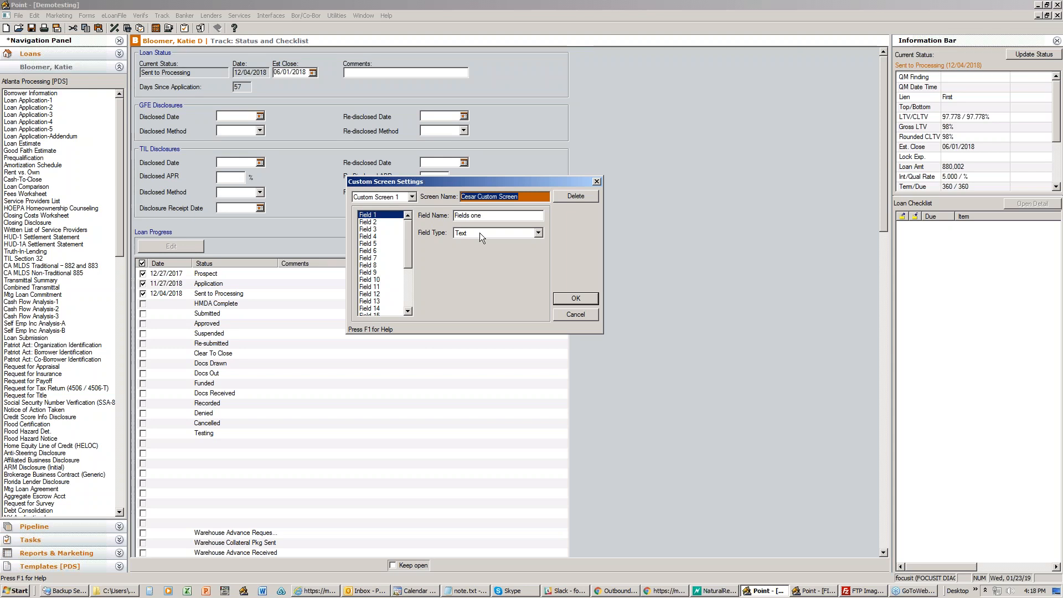
click(377, 222)
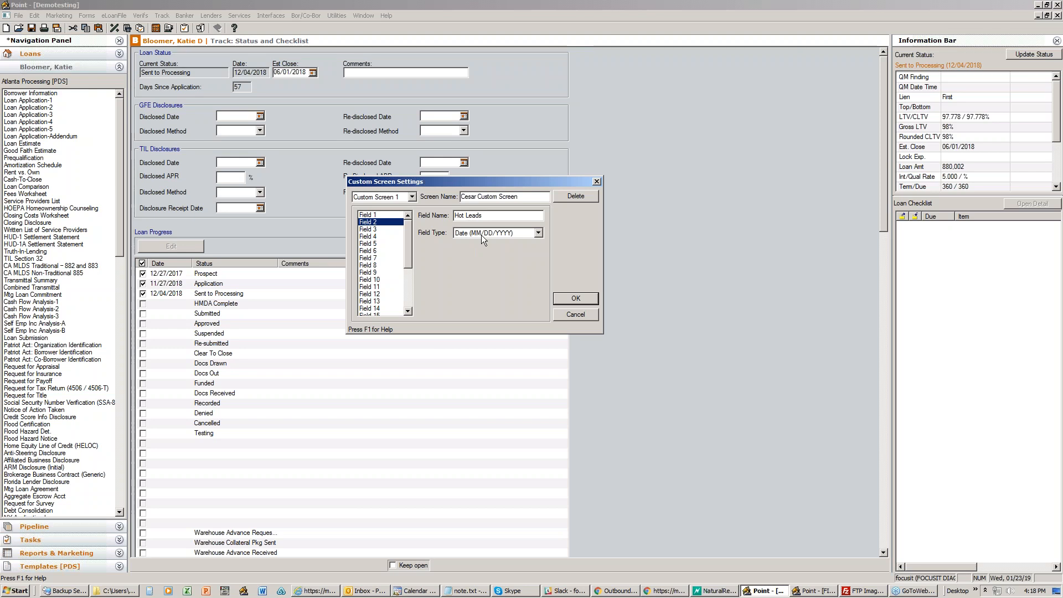
click(370, 215)
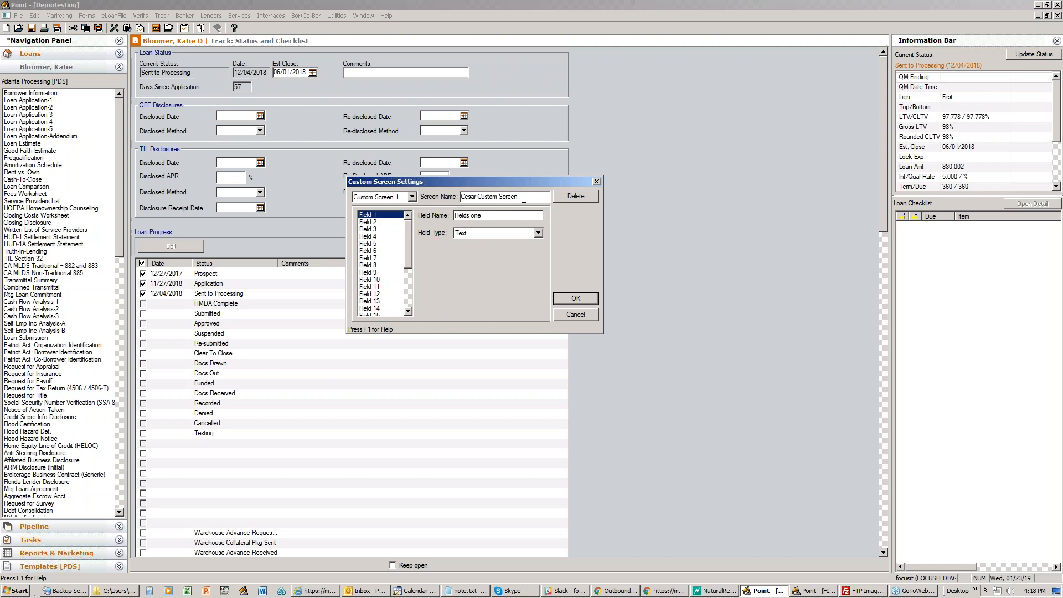
Name Custom Screen 1 "Leads" and define Field 1 as "Hot Leads" with the field type Date (MM/DD/YYYY).
drag(524, 197, 371, 199)
text(Leads)
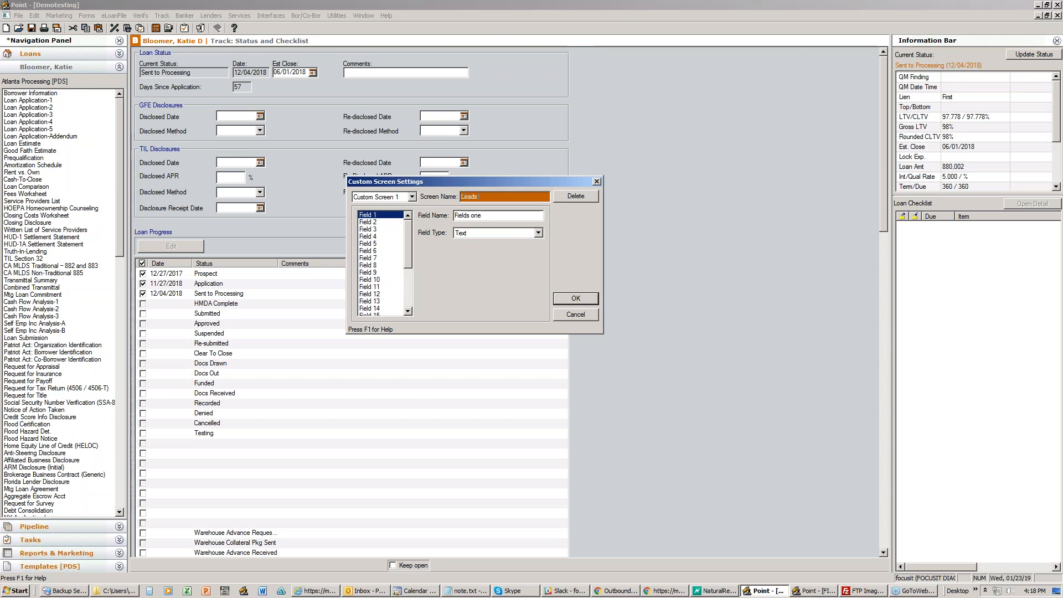
click(496, 216)
text(Hot Leads)
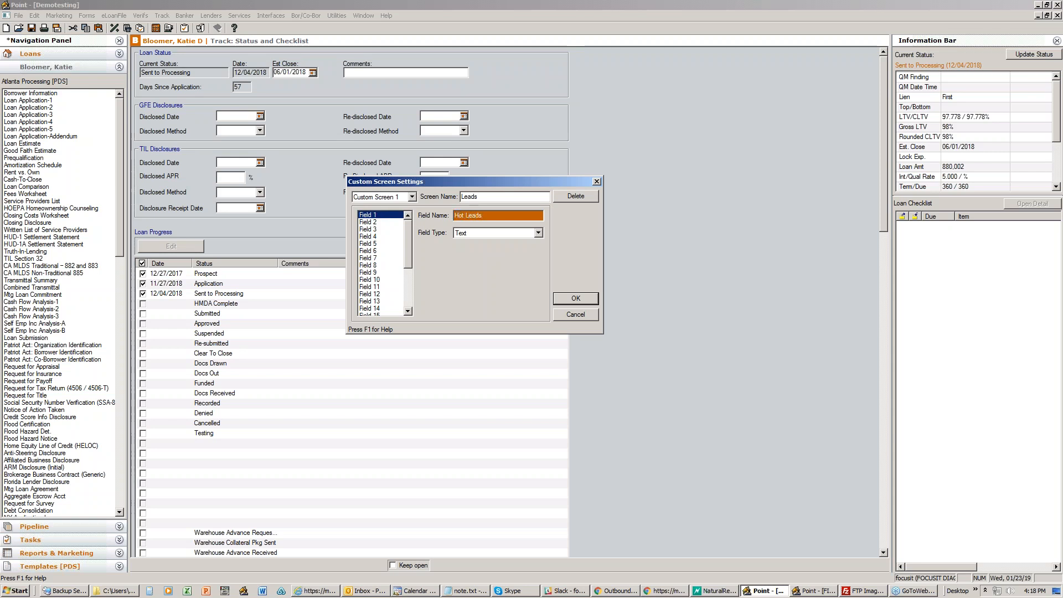
click(538, 233)
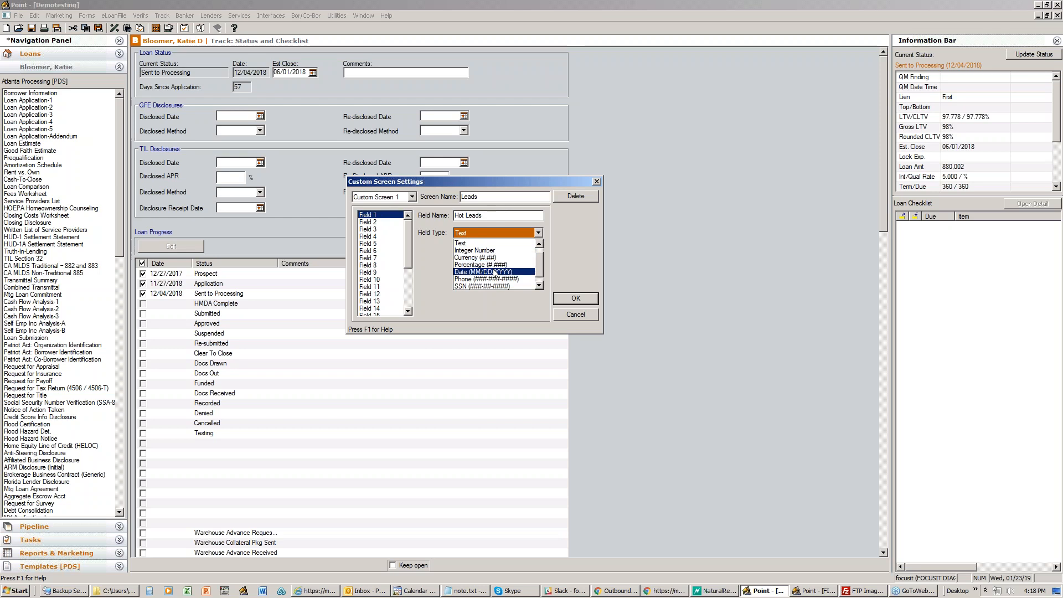
click(492, 272)
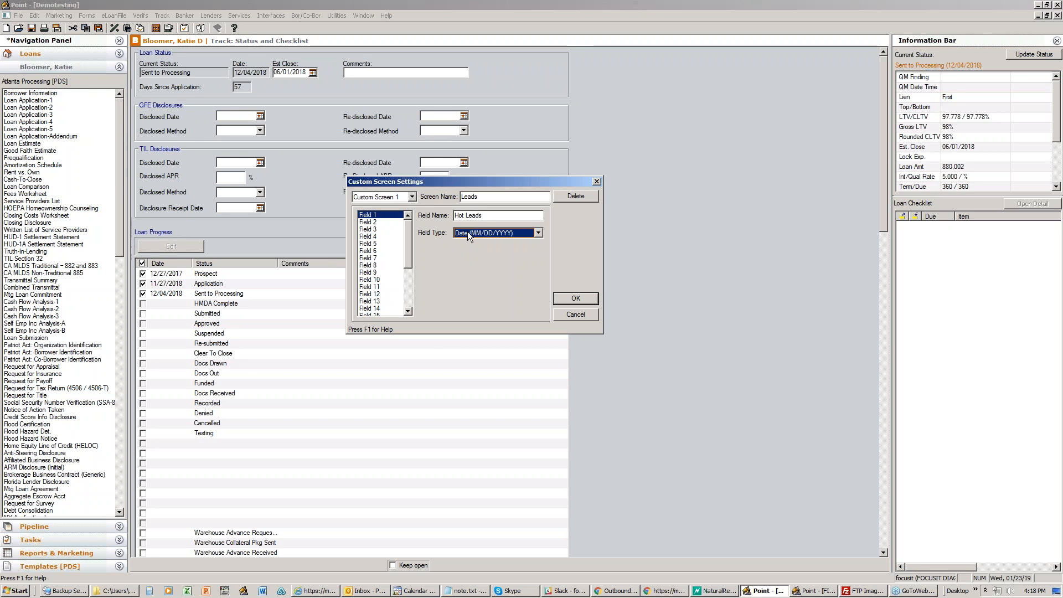
Rename Field 2 of the Leads custom screen to "Cold Lead".
click(369, 222)
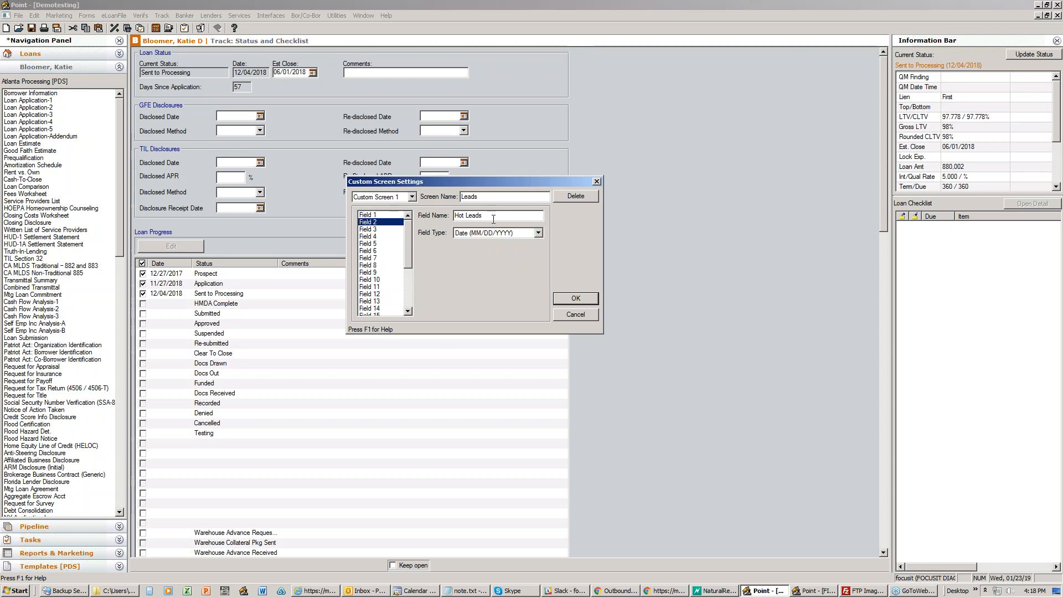
key(Tab)
text(Col)
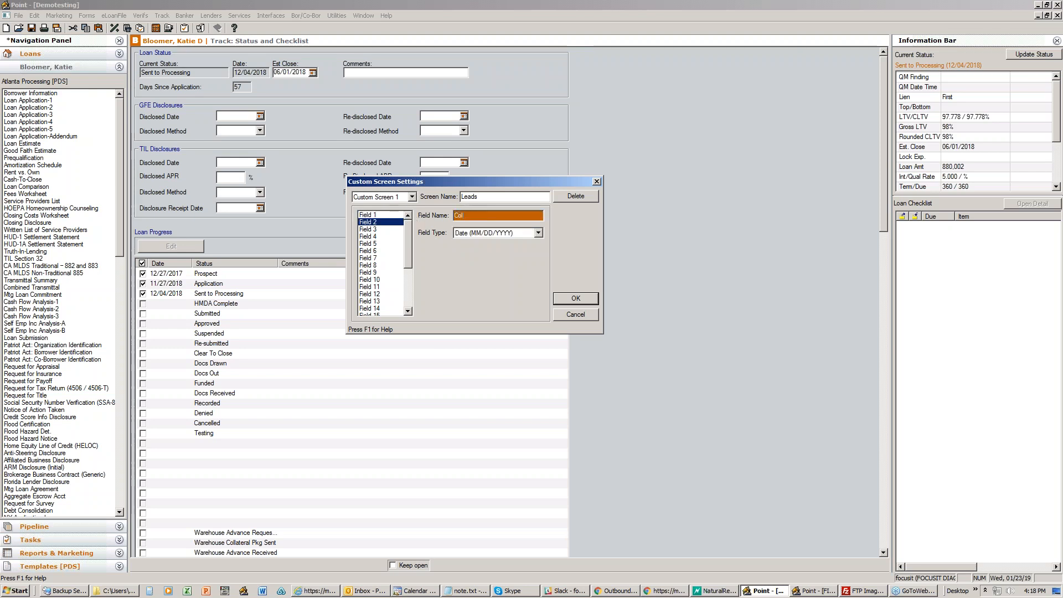
text(d Lead)
Define Field 3 of the Leads custom screen as "PreQual" with the field type Date (MM/DD/YYYY).
click(368, 229)
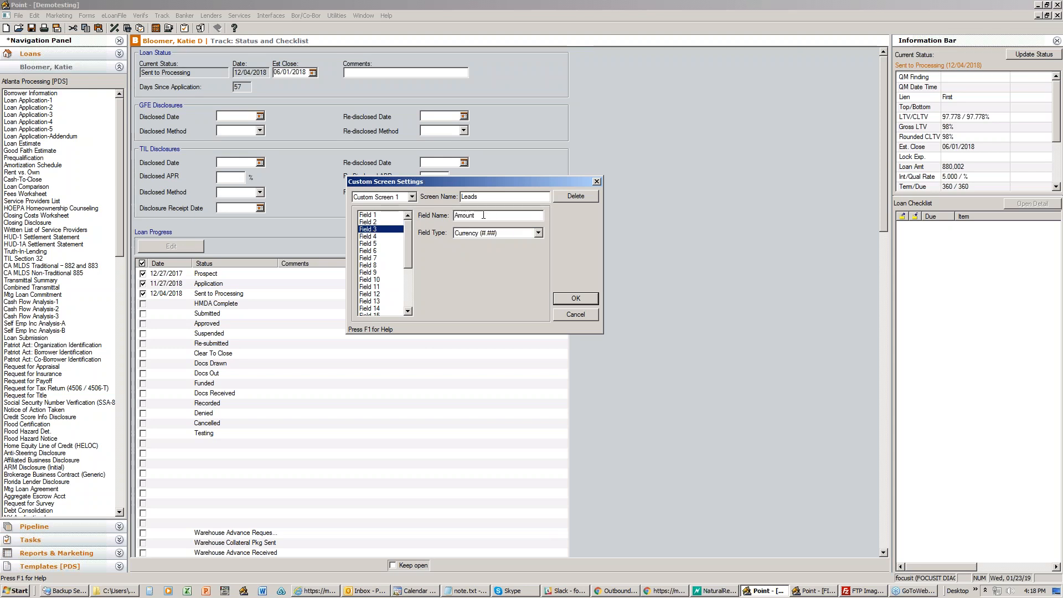
click(484, 215)
text(PreQual)
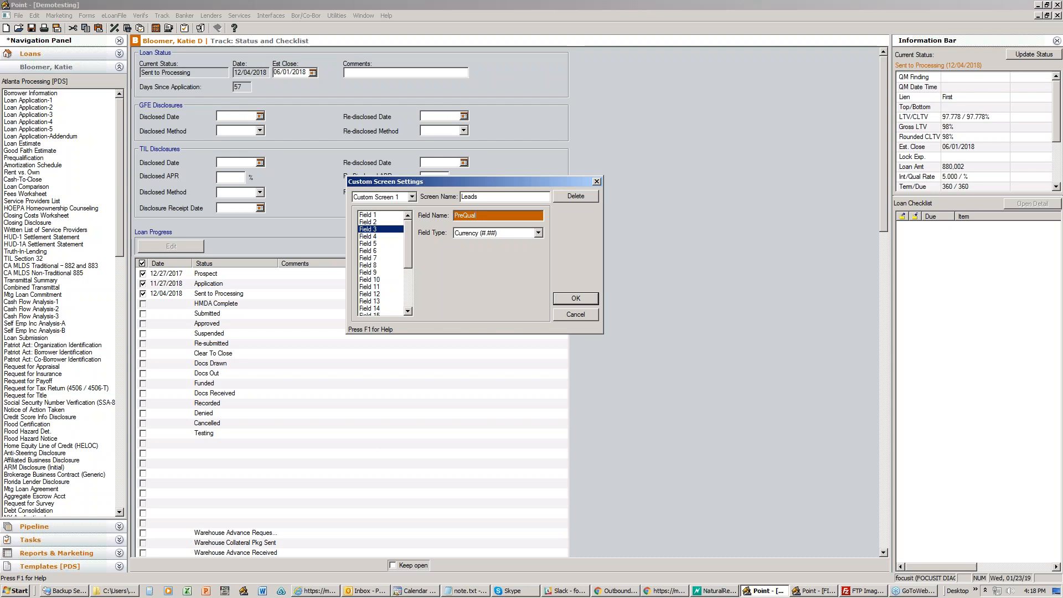
click(537, 232)
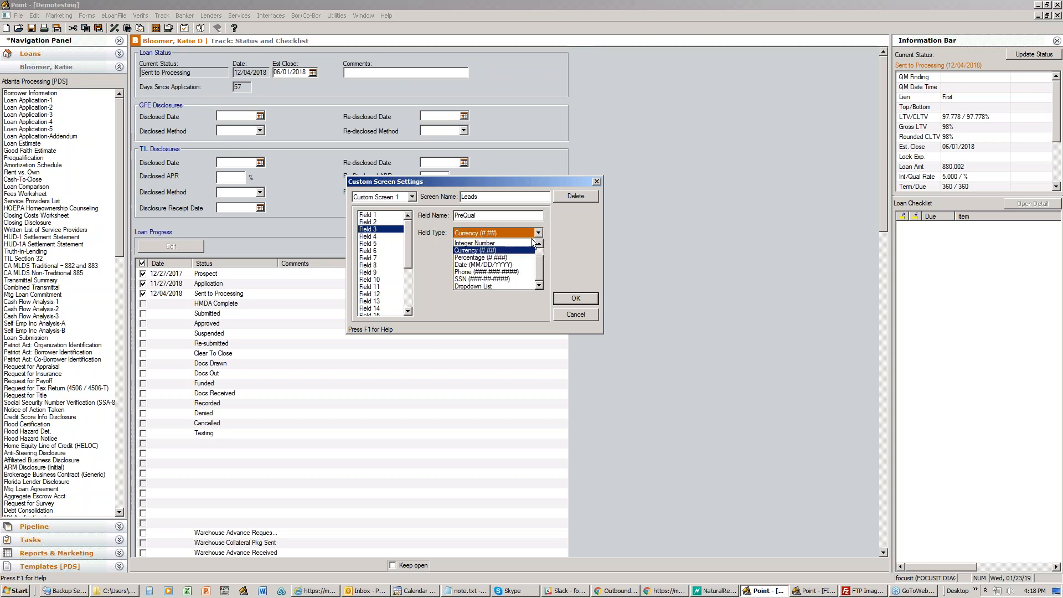
click(509, 262)
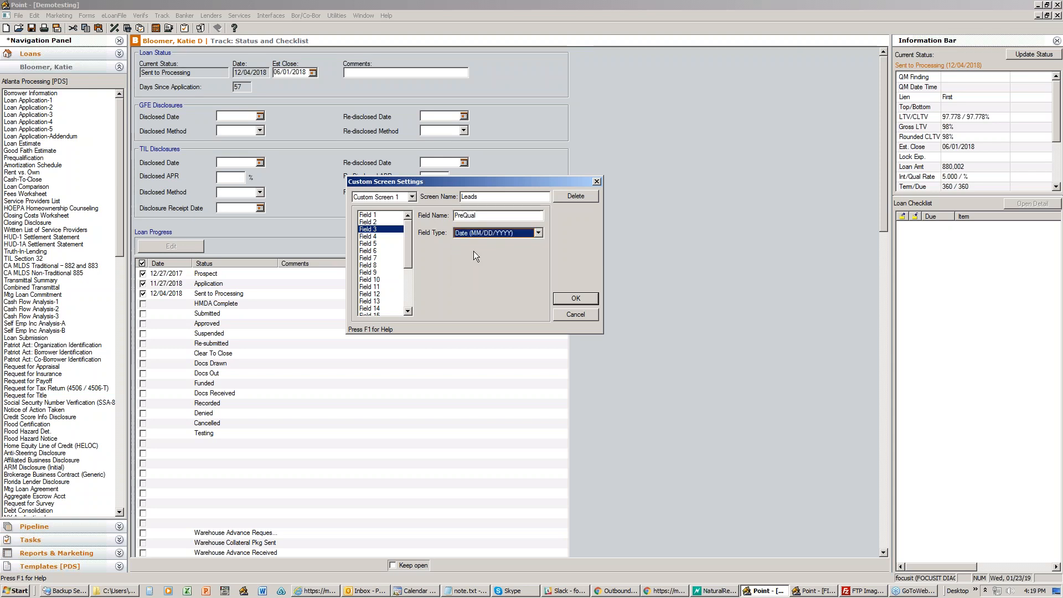
Check the definitions of Fields 4 to 6 and close the custom screen settings without saving the changes.
click(380, 244)
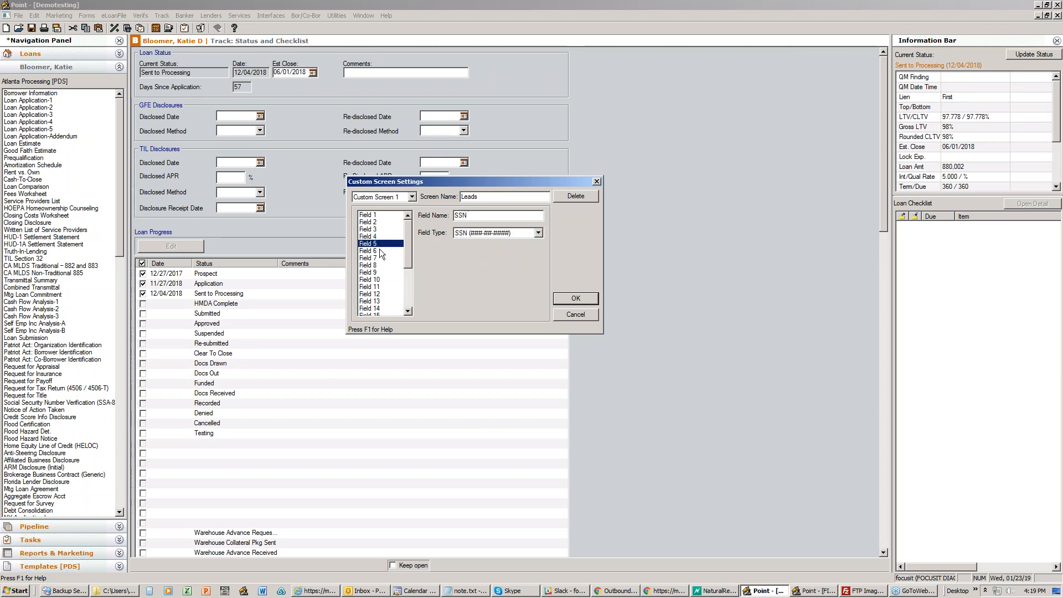
click(383, 238)
click(382, 245)
click(381, 251)
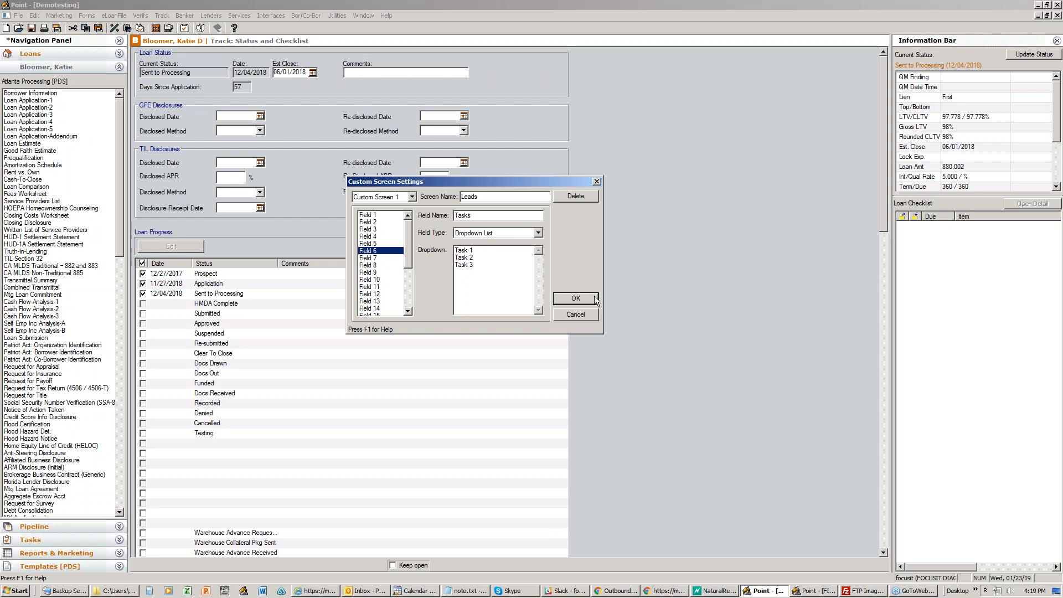
click(576, 314)
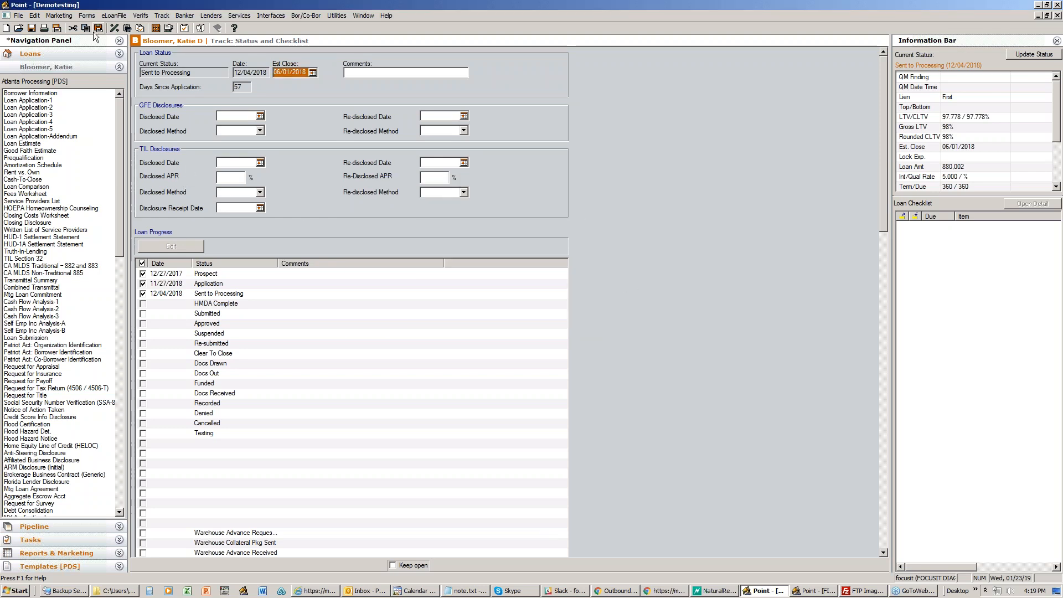
Open the first custom screen in the loan file and set its Tasks field to Task 1.
click(87, 16)
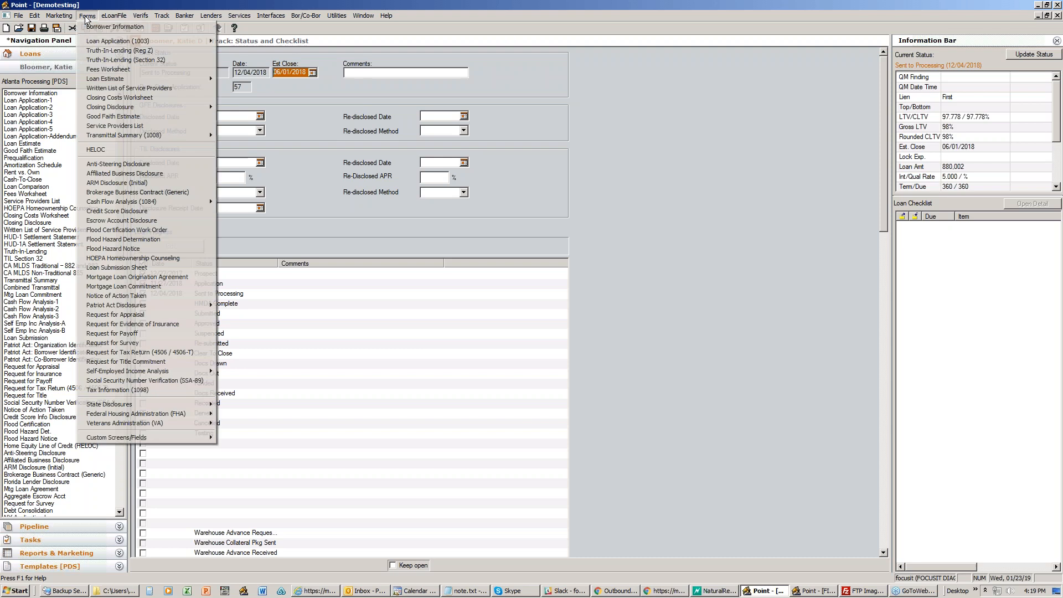
mouse_move(157, 438)
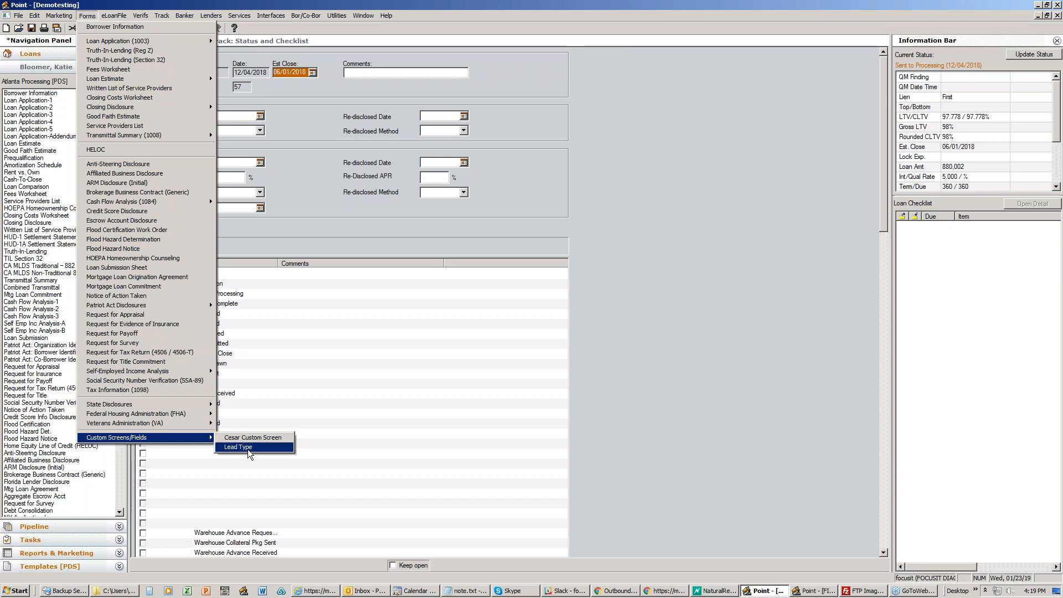
click(283, 438)
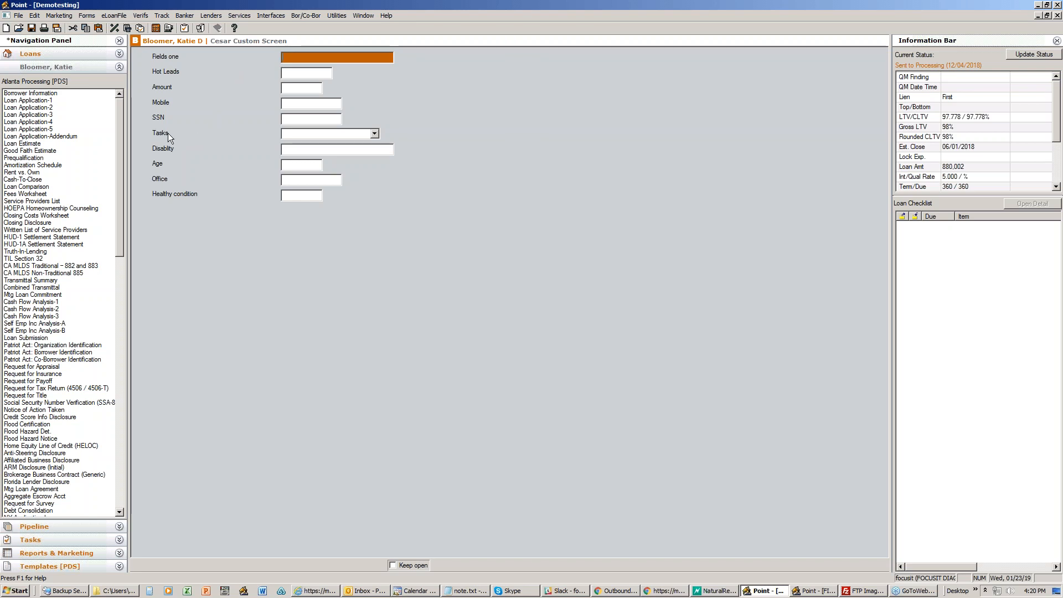
click(375, 133)
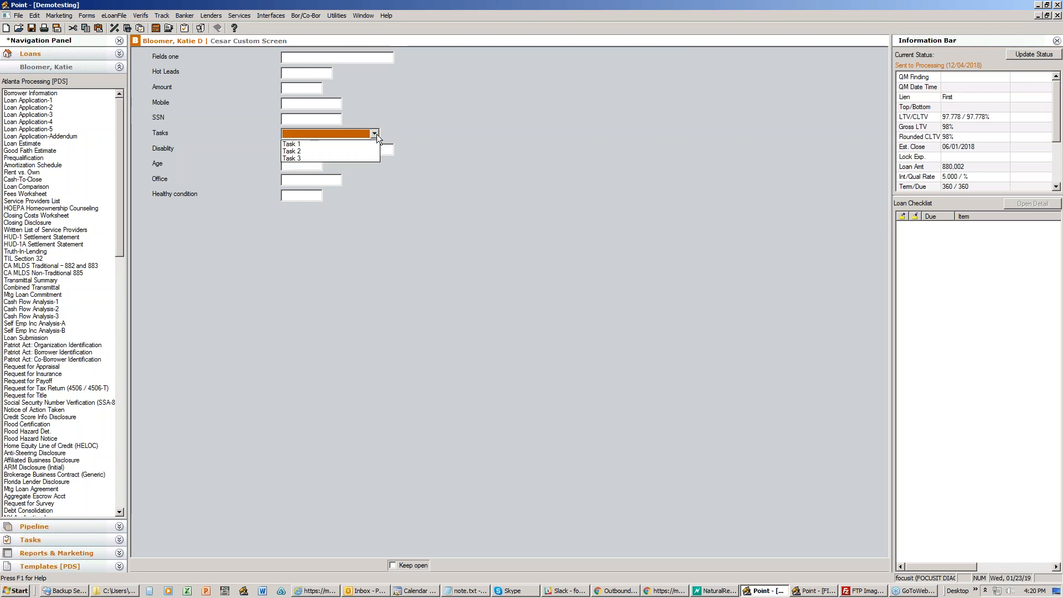
click(338, 147)
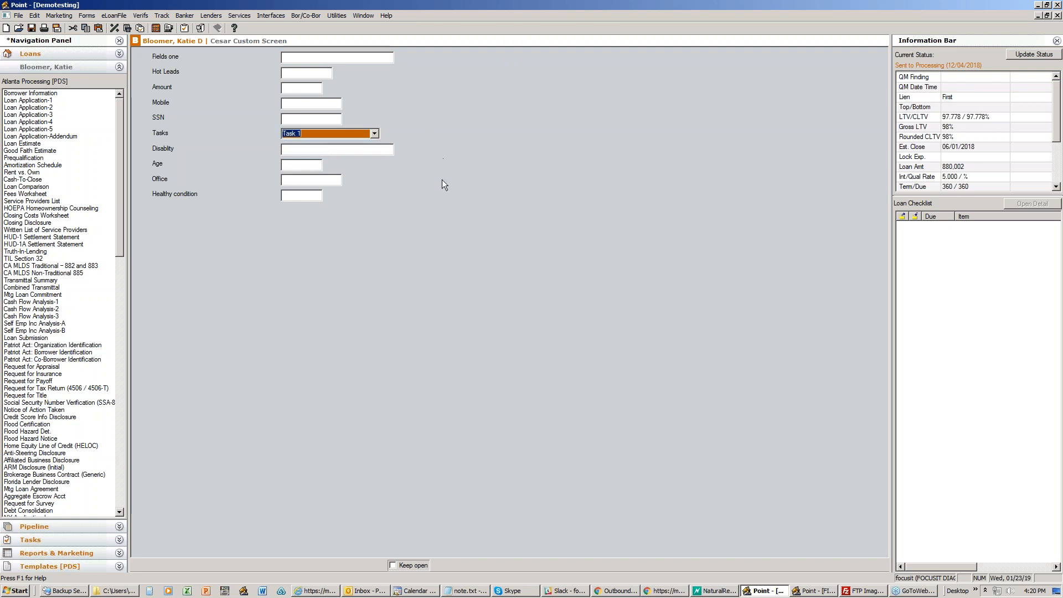
Show the Lead Type custom screen and return to the loan's Status and Checklist tracking screen.
click(89, 16)
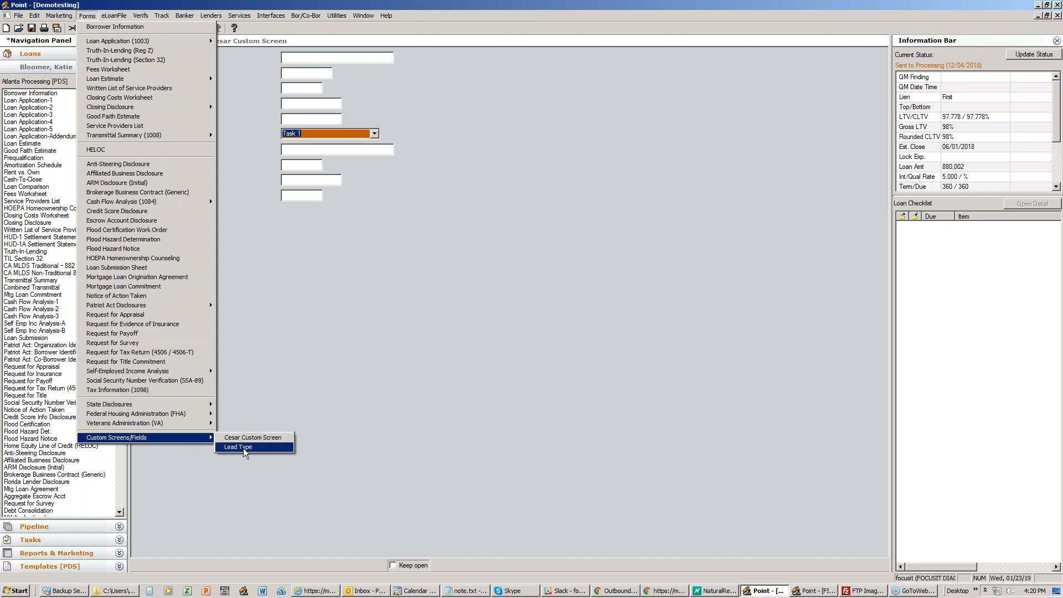
click(244, 447)
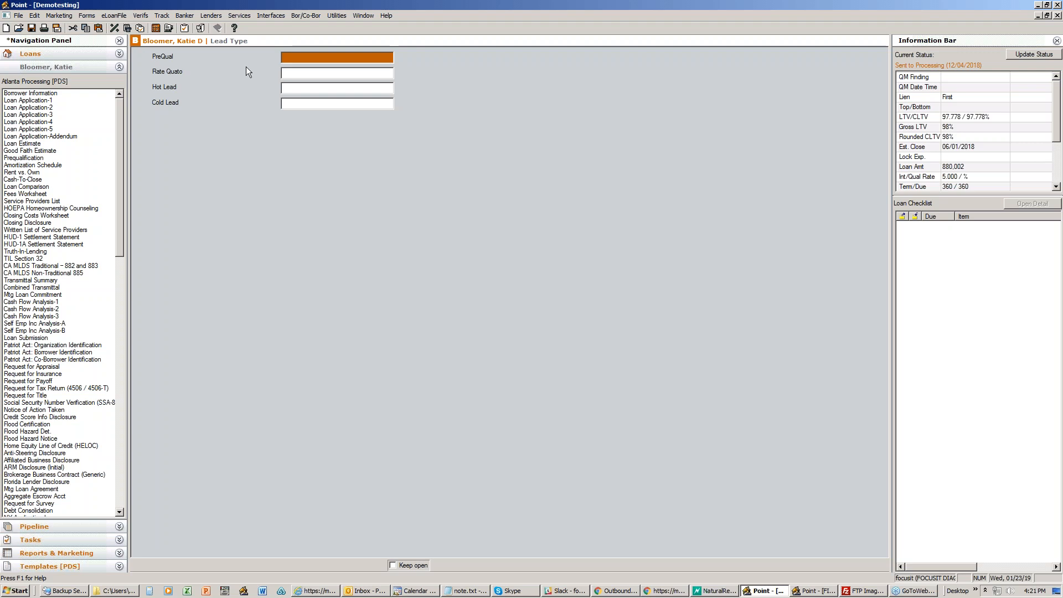
click(162, 16)
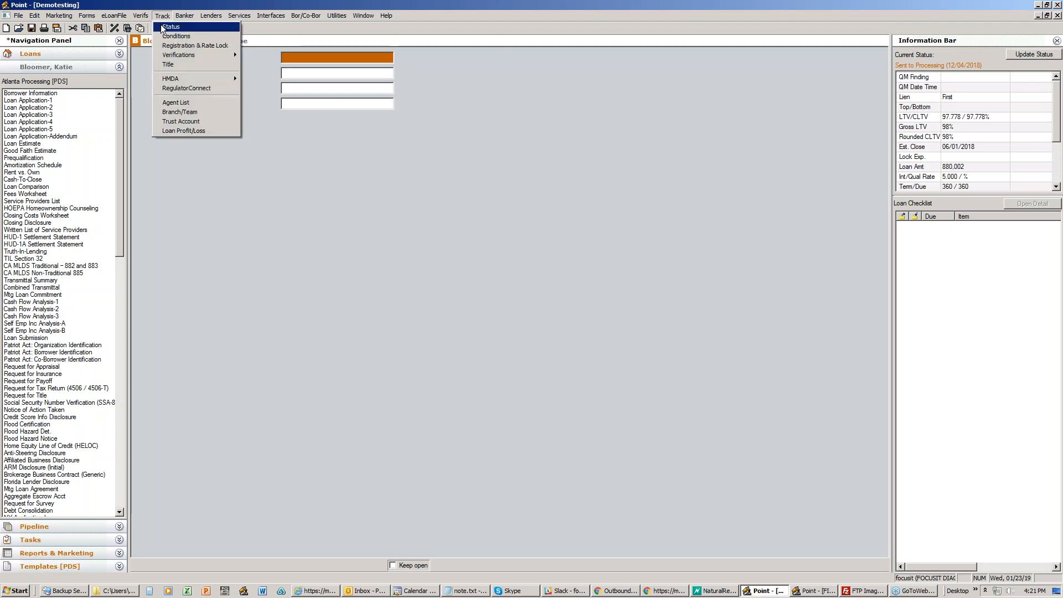
click(167, 25)
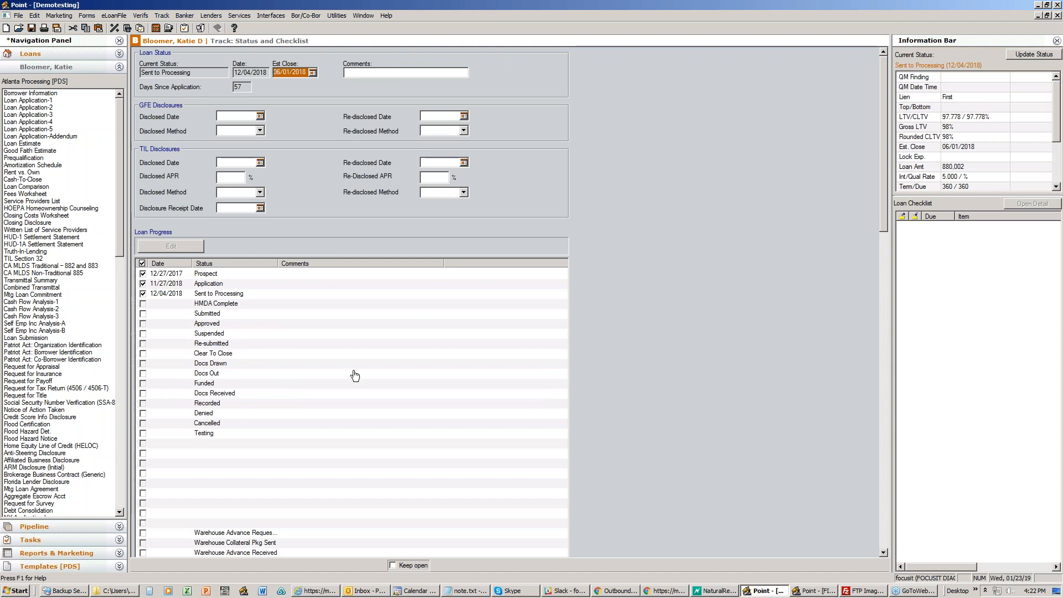
scroll(355, 376, down, 3)
scroll(355, 377, up, 3)
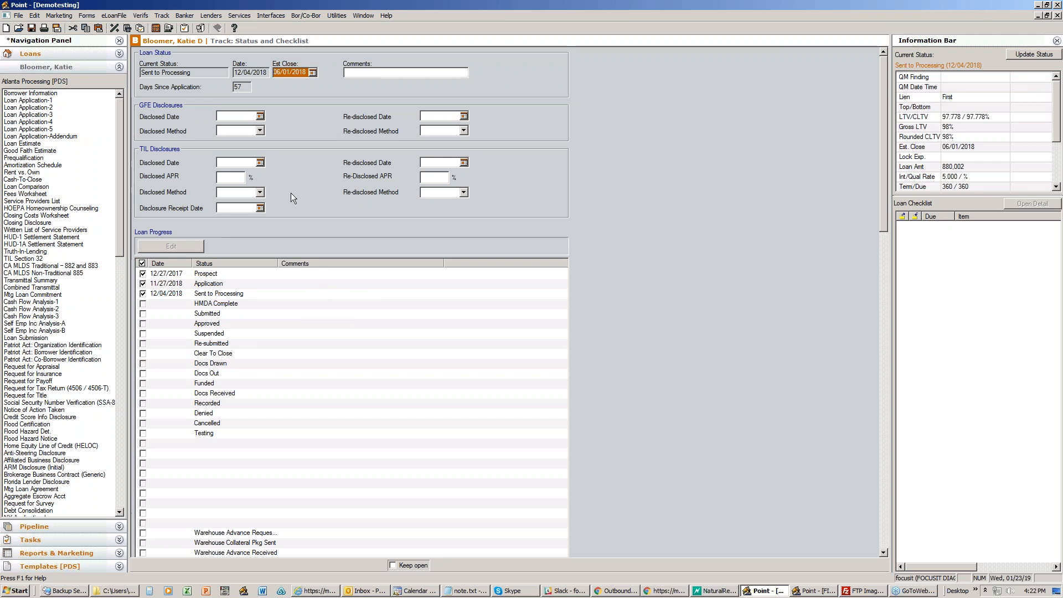
Start a new print group in the loan's Borrower Forms and add the Loan Application - All form to it.
click(44, 28)
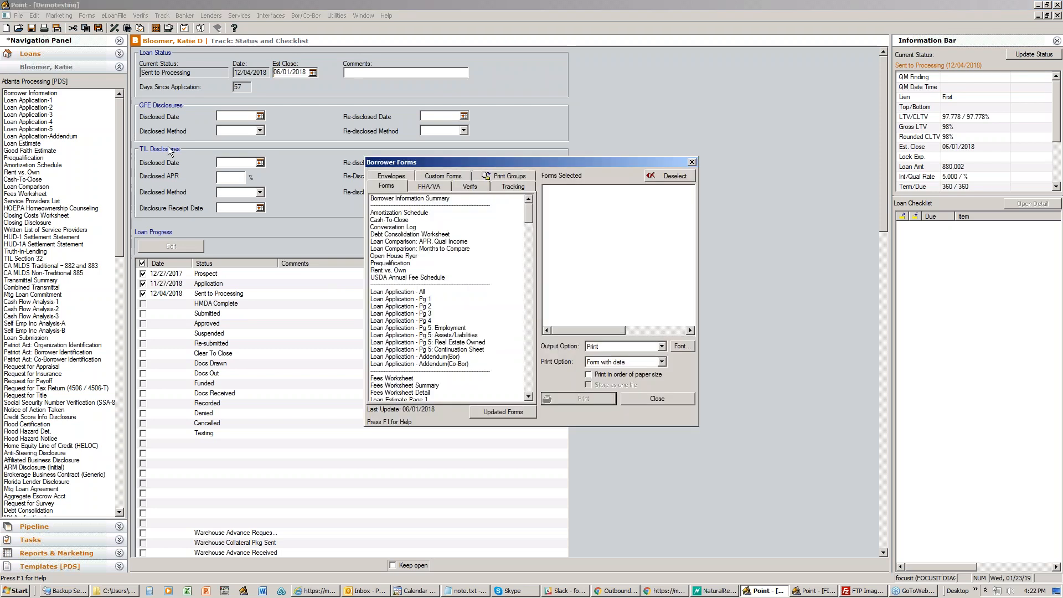
drag(461, 158, 366, 139)
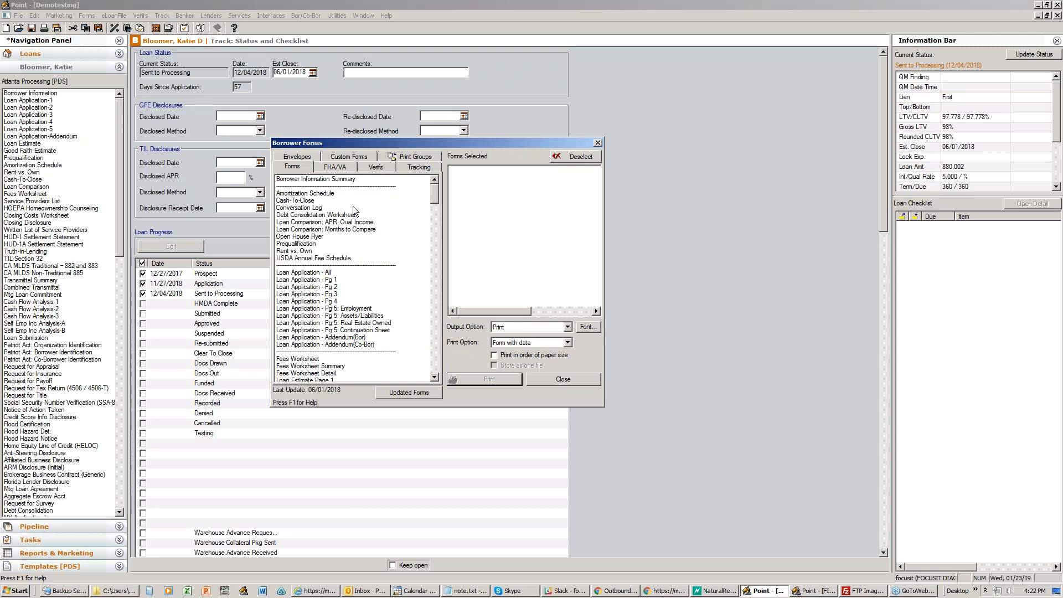
click(411, 156)
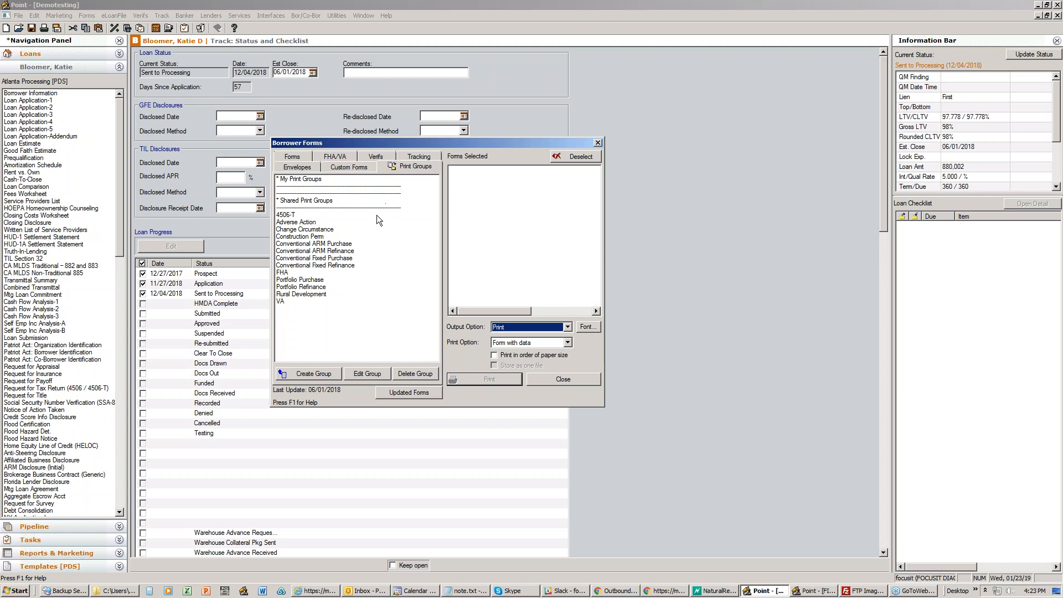
click(306, 375)
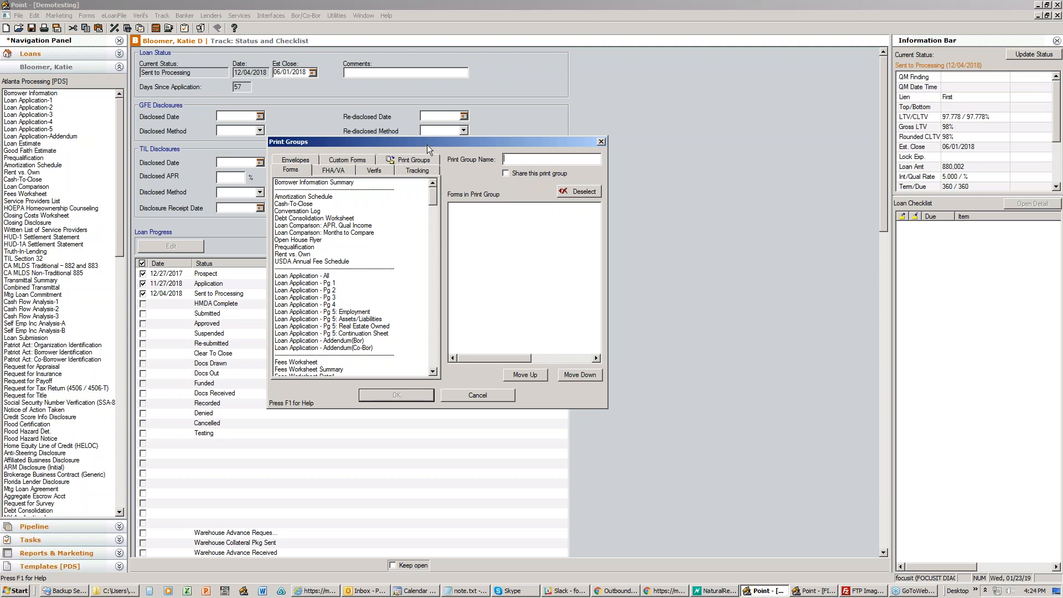
drag(424, 142, 443, 145)
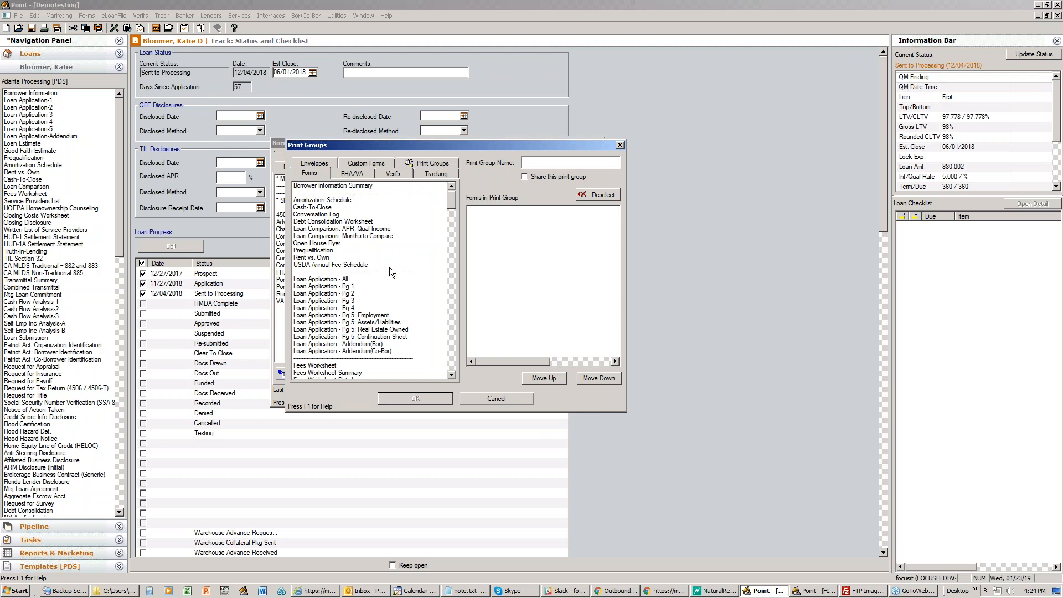
double_click(335, 279)
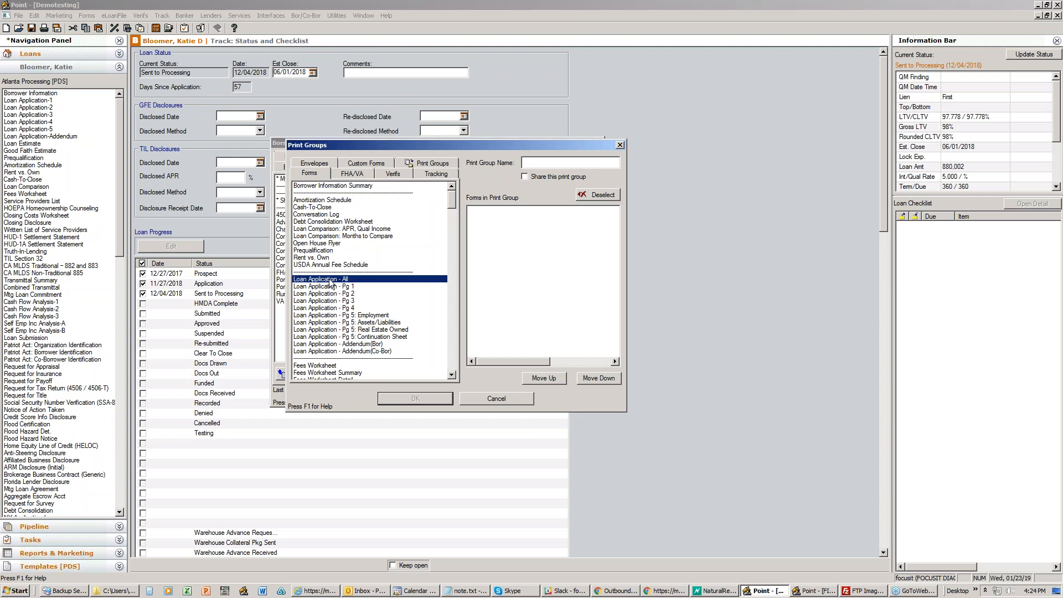
Browse the FHA/VA, verification, tracking and envelope forms, and add the custom form "test" to the print group.
click(350, 176)
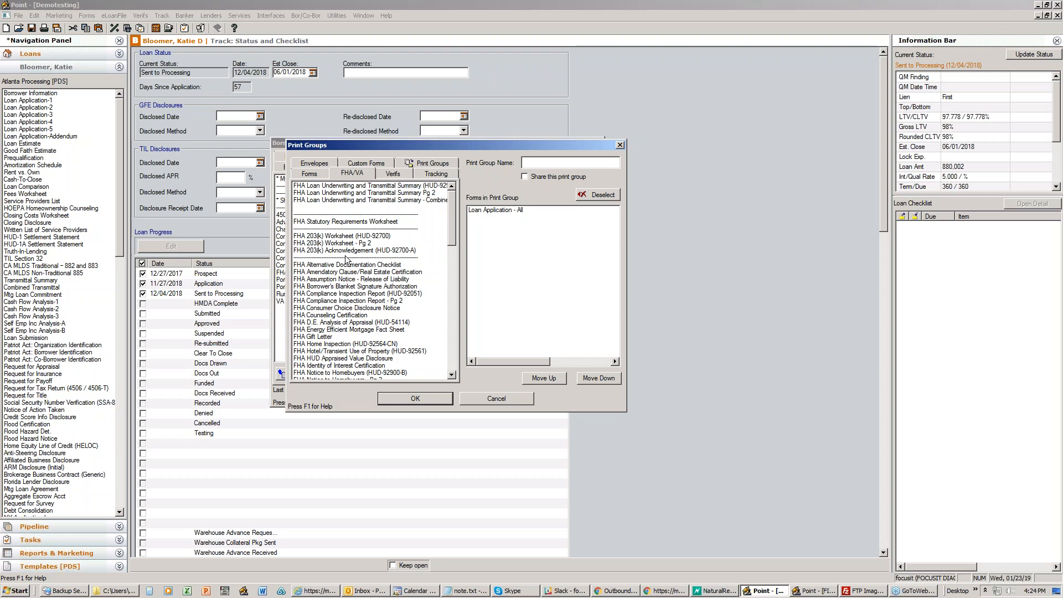
click(397, 176)
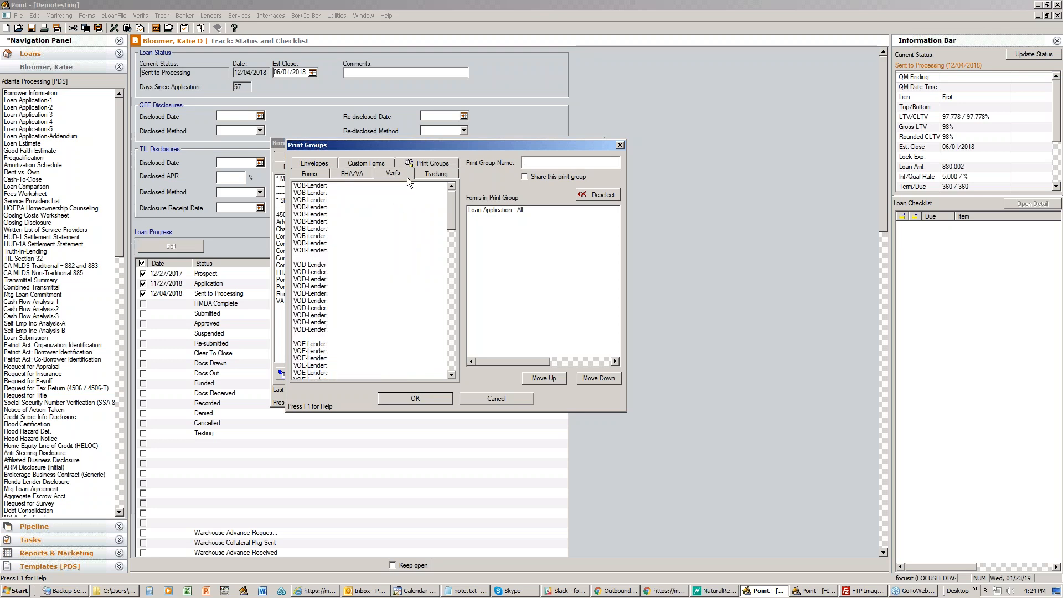
click(432, 175)
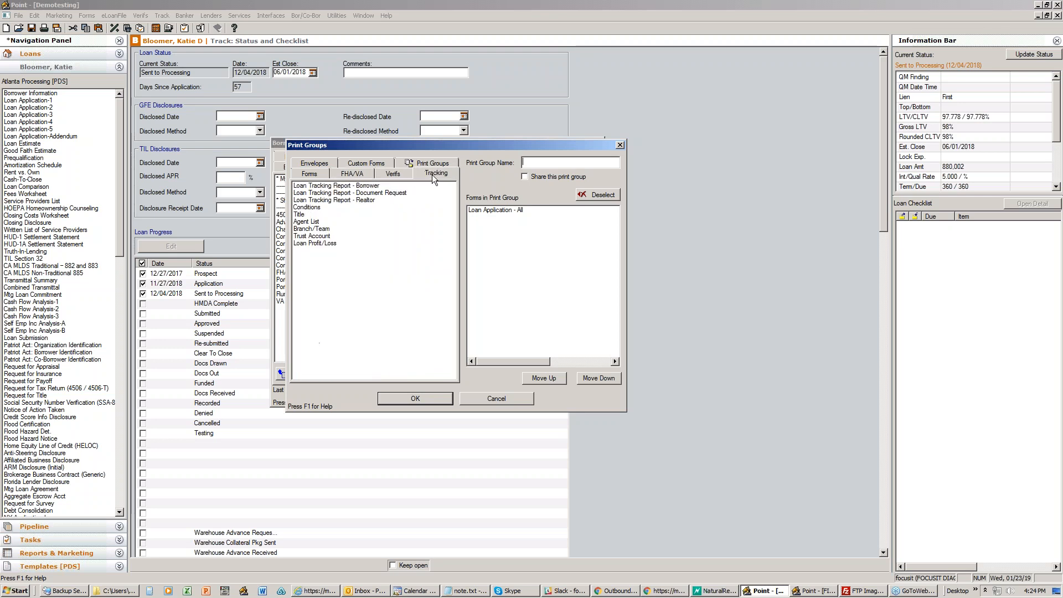
click(322, 170)
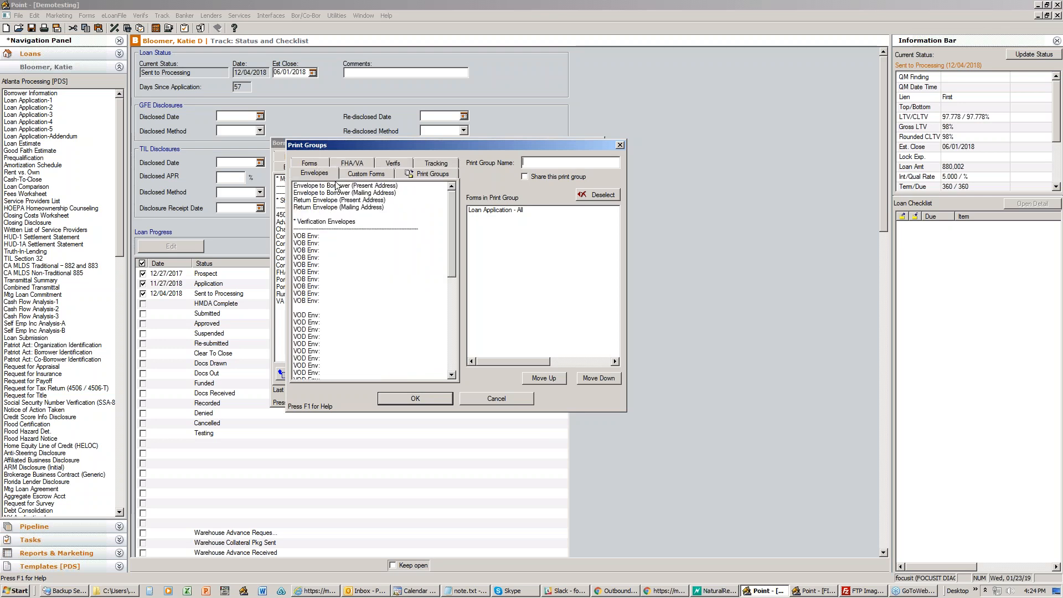
click(356, 175)
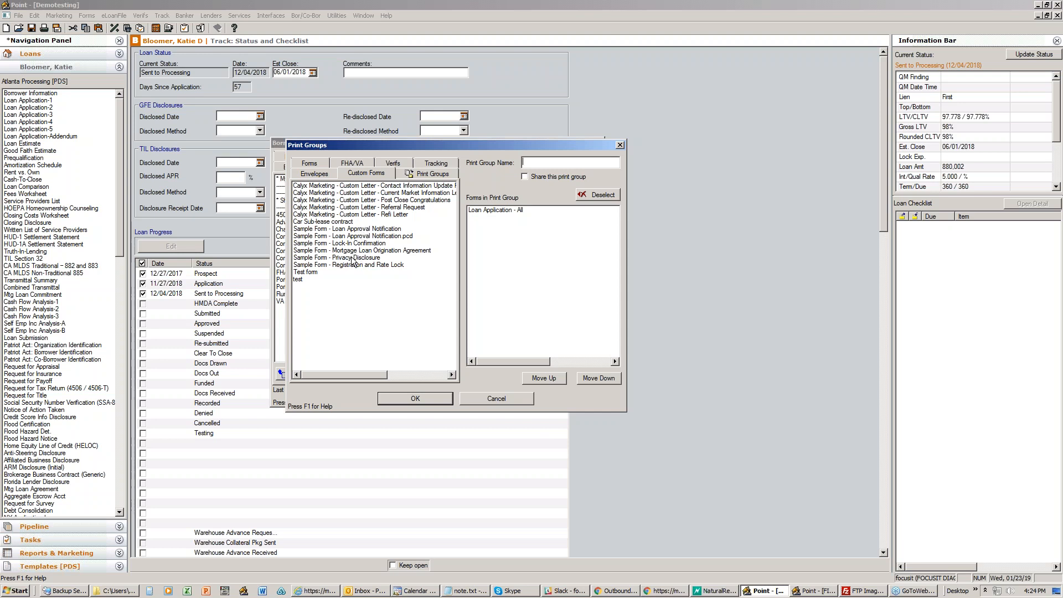
double_click(310, 278)
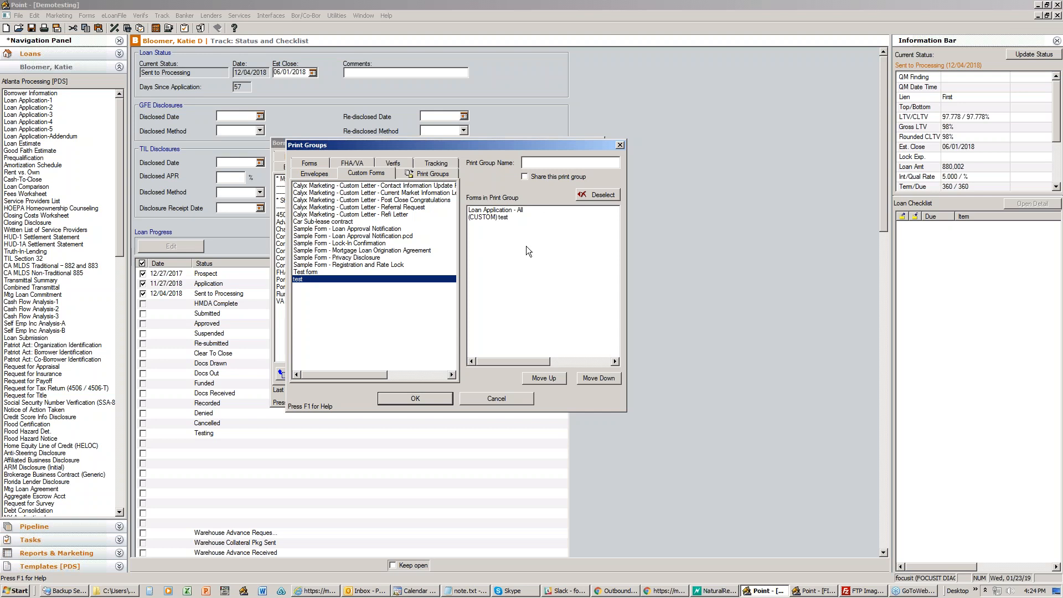
Name the print group "testdemo", make it shared and save it.
text(testdemo)
click(524, 177)
click(410, 399)
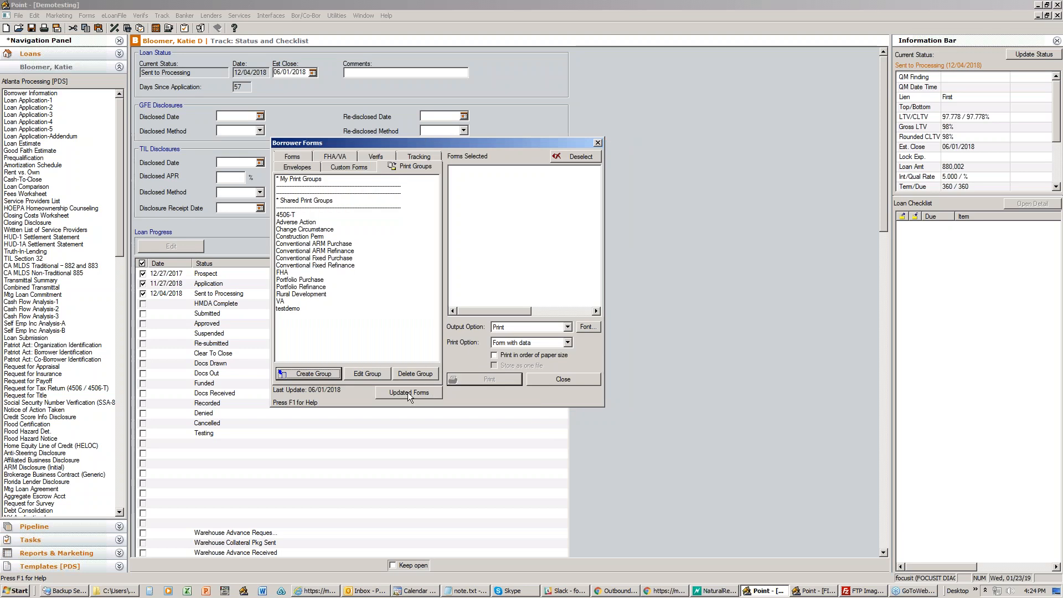
Review the list of updated forms and close the Borrower Forms dialog.
click(408, 393)
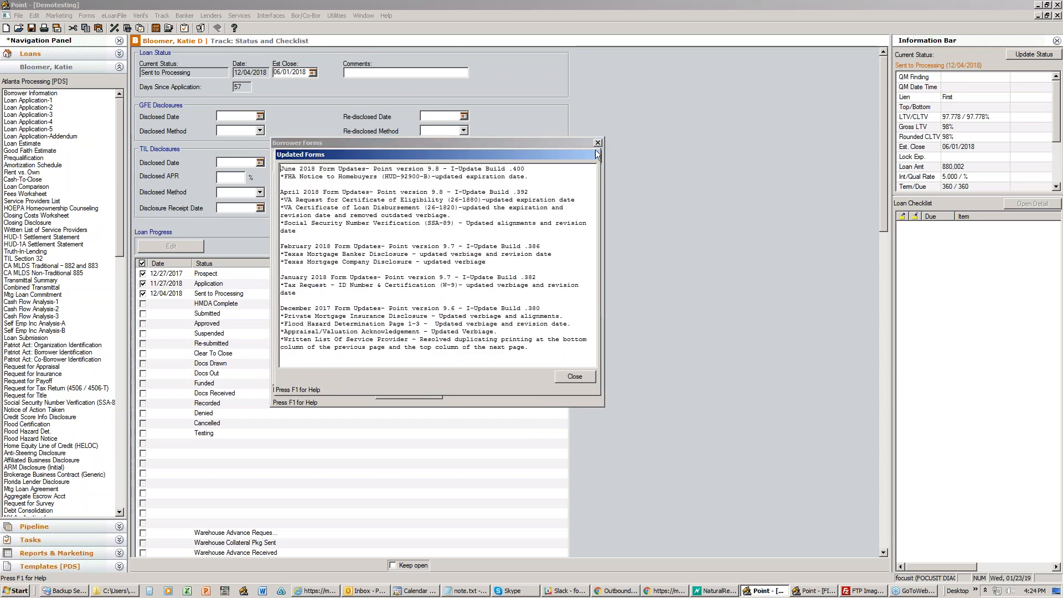
click(574, 377)
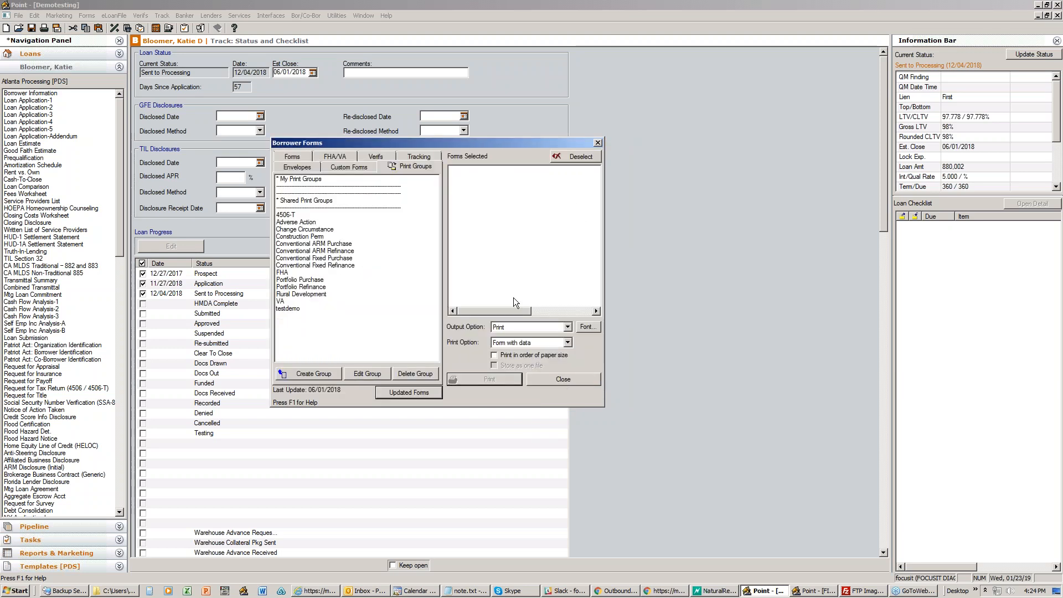
click(599, 144)
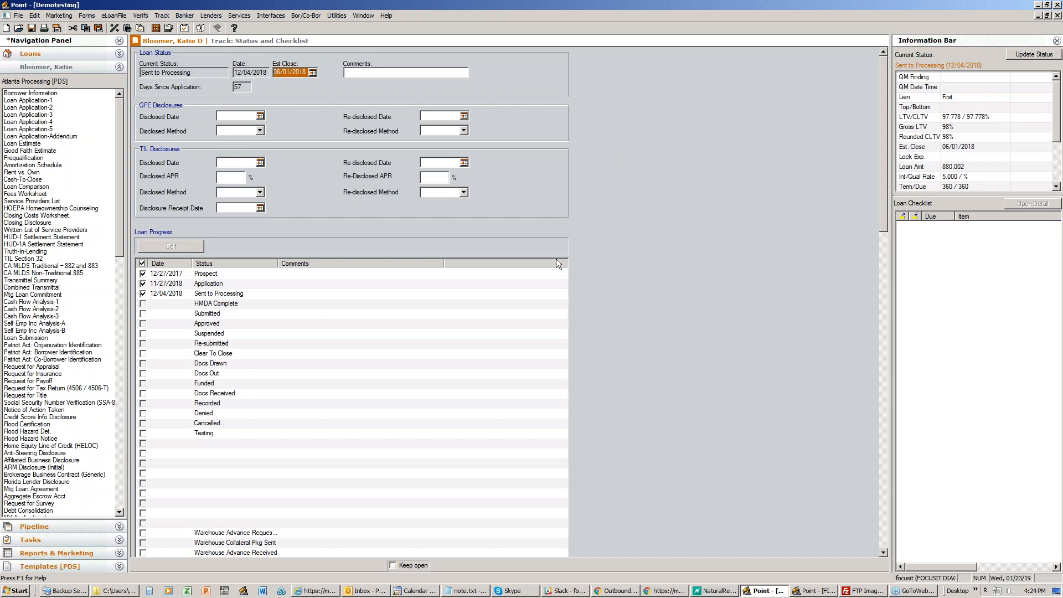
Reopen Borrower Forms and load the shared print group "testdemo" into the selected forms.
click(43, 30)
click(510, 188)
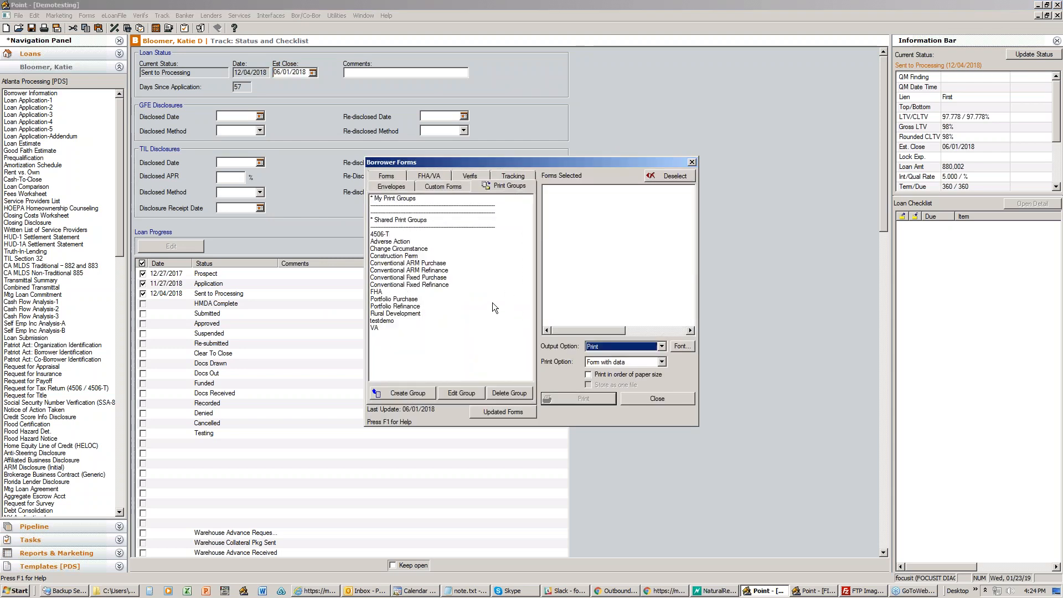
click(386, 321)
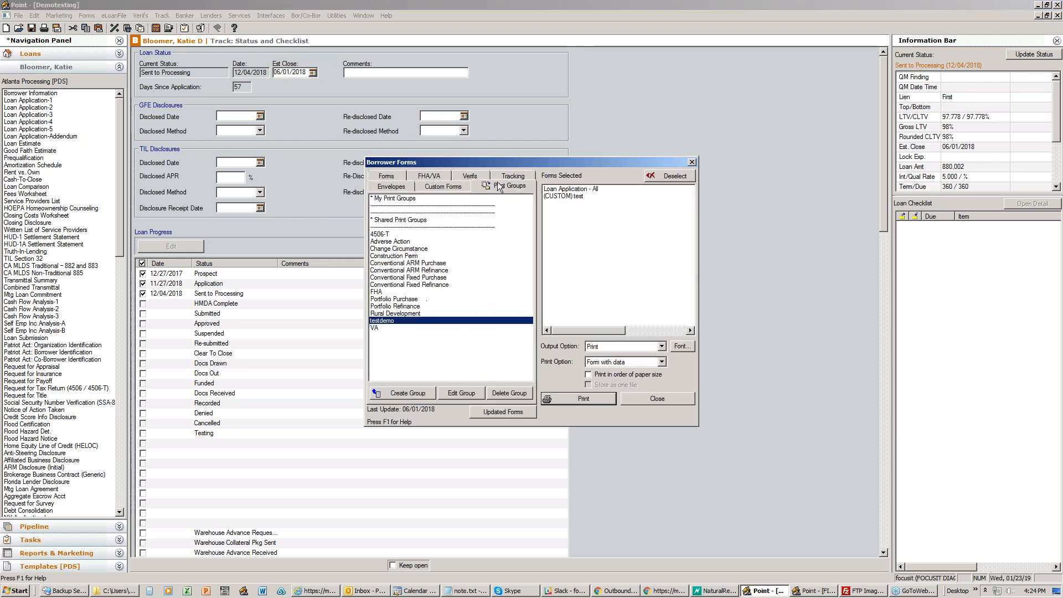
drag(511, 158, 410, 162)
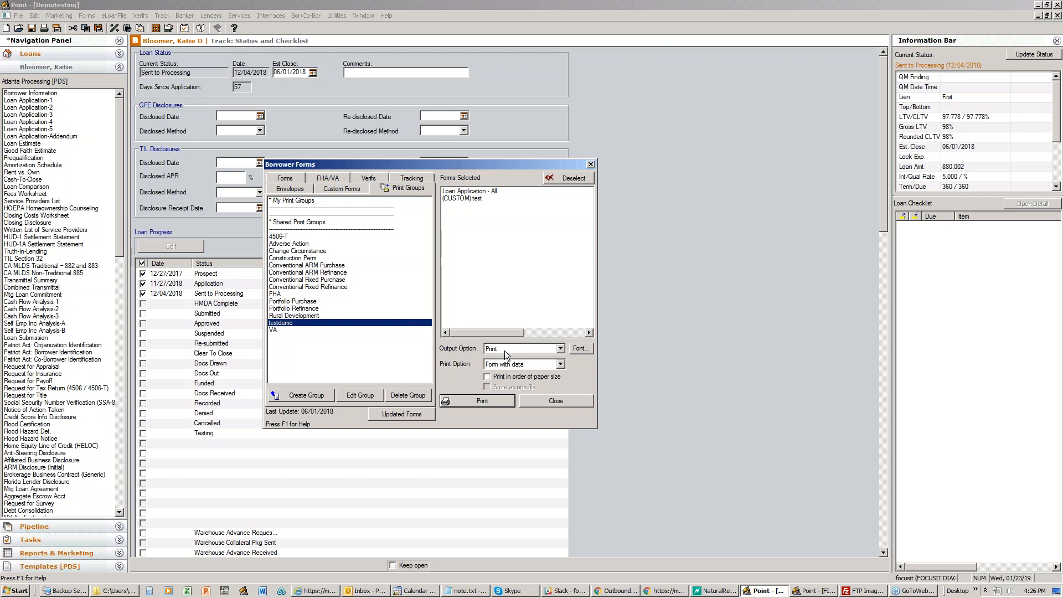
Set the output option to Store, preview the document information for the group's forms, and close the preview without adding anything.
click(560, 349)
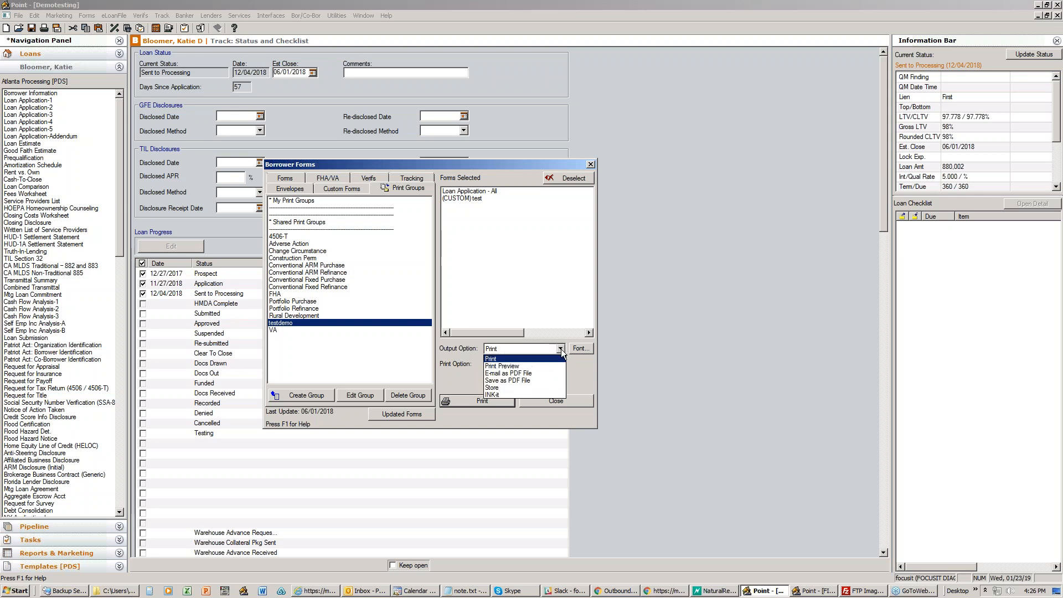
click(503, 388)
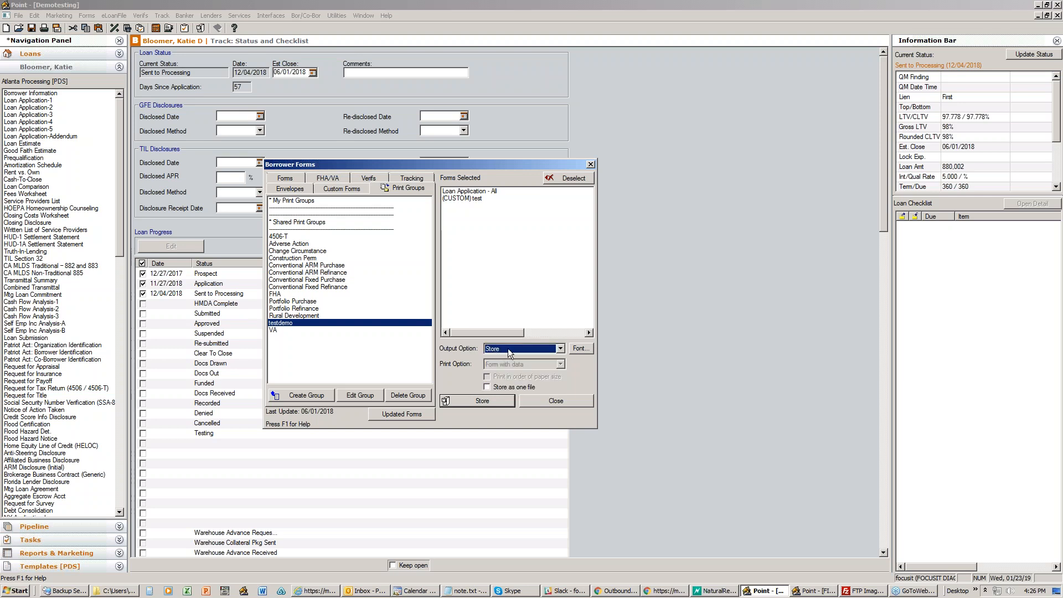
click(480, 402)
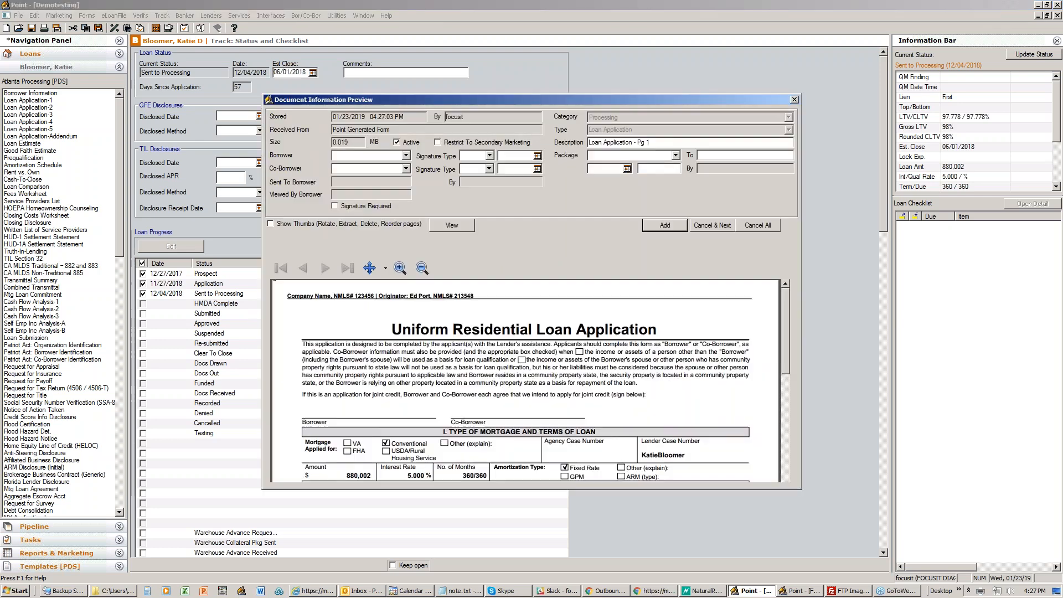
drag(522, 96, 464, 85)
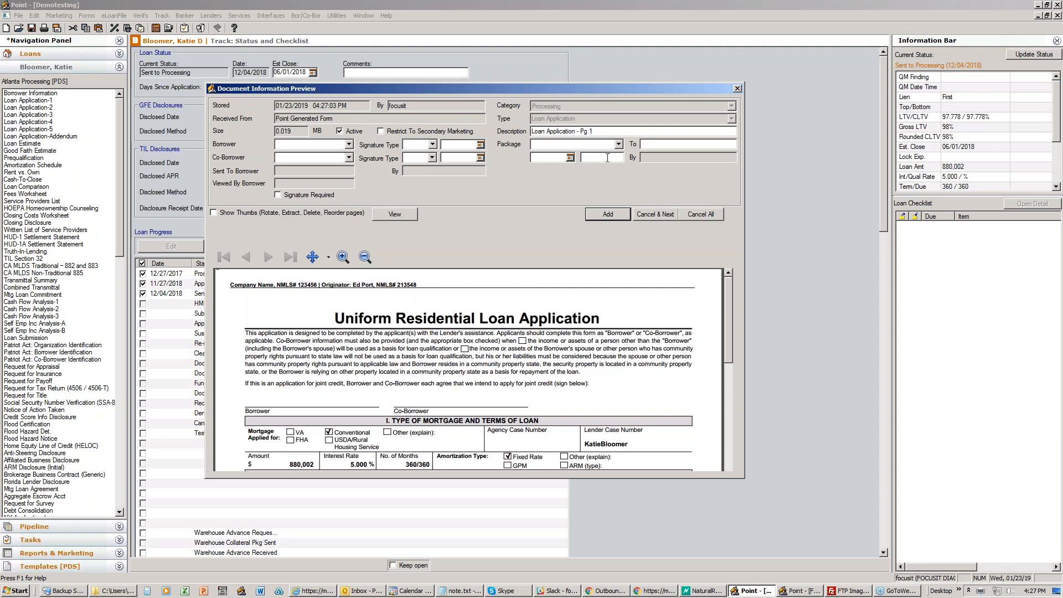
click(738, 90)
Reopen Borrower Forms, check the available output options, and select the Loan Application - All form for output.
click(43, 28)
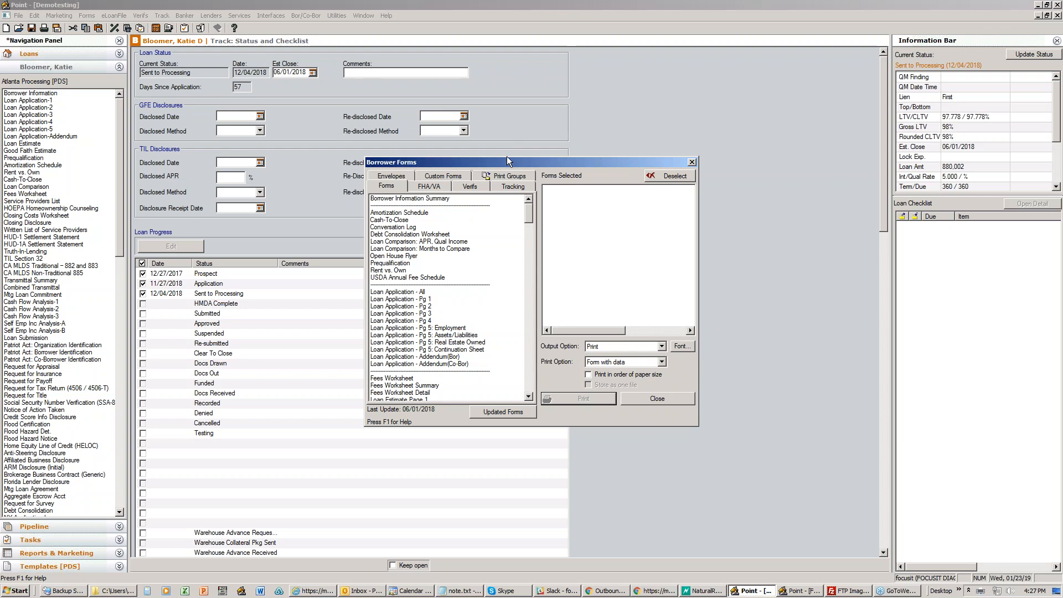
drag(505, 160, 422, 183)
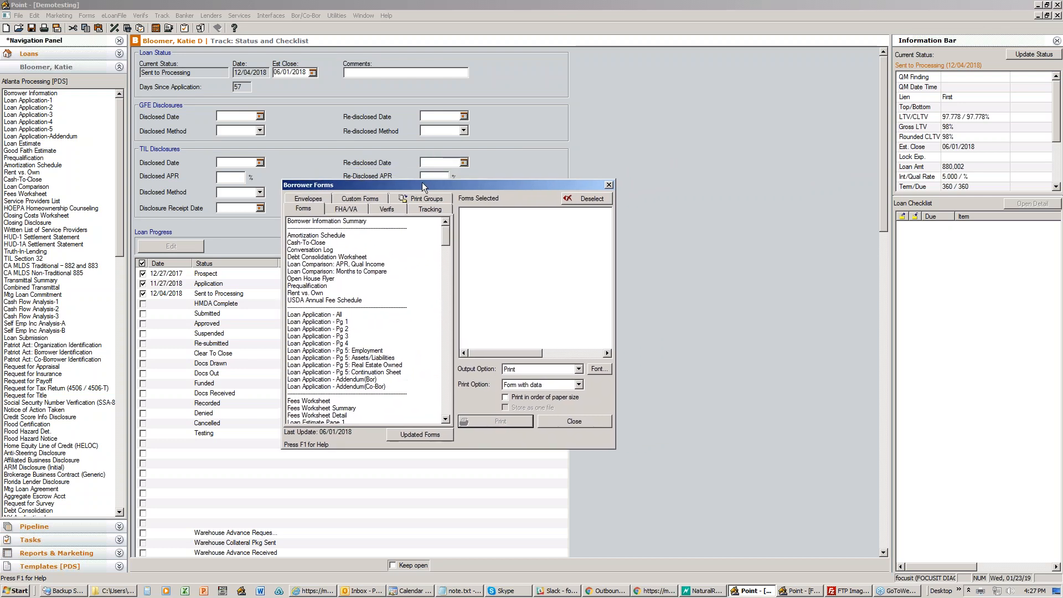
click(578, 369)
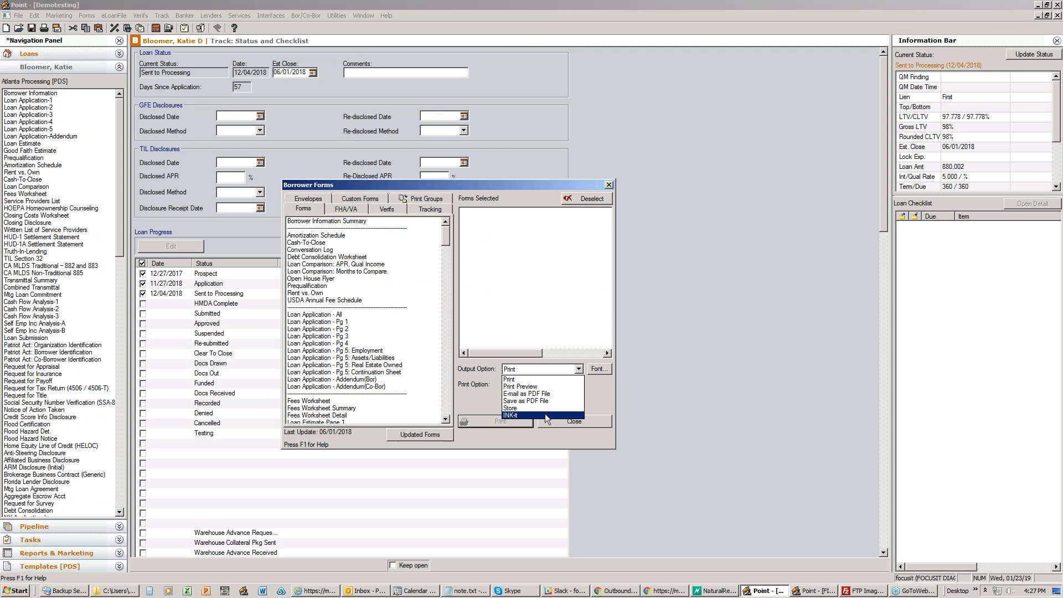
click(601, 400)
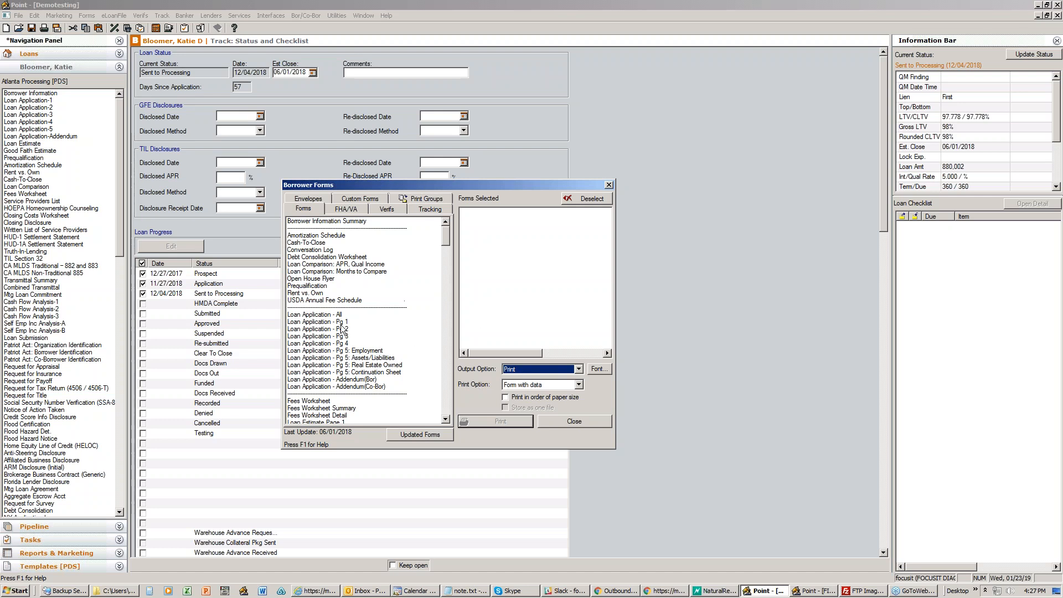
drag(326, 315, 490, 215)
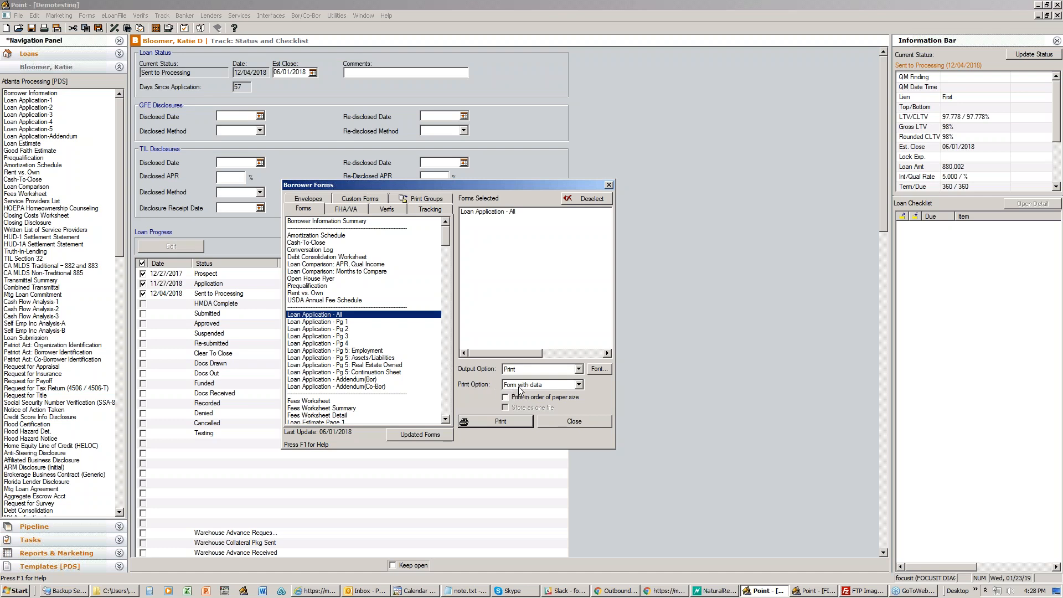
Set the print option for the selected loan application to Blank form only.
click(579, 385)
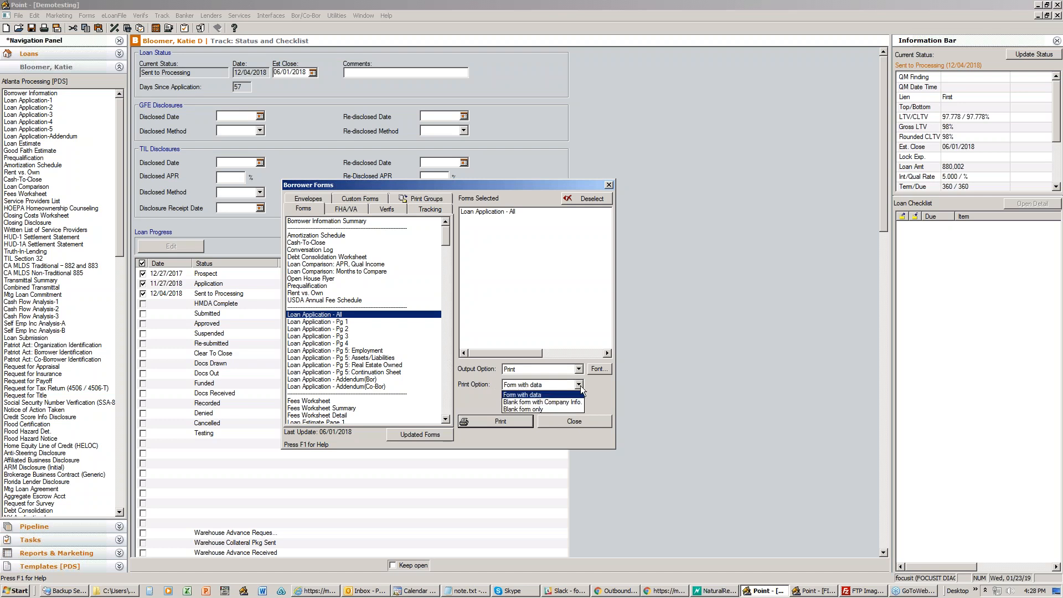
click(556, 409)
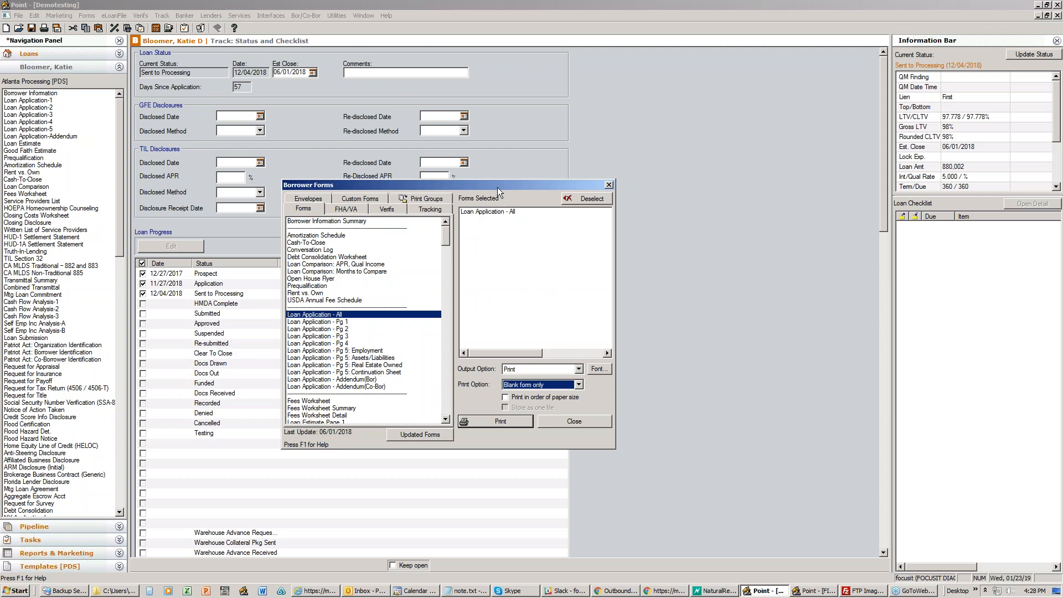
drag(498, 188, 484, 175)
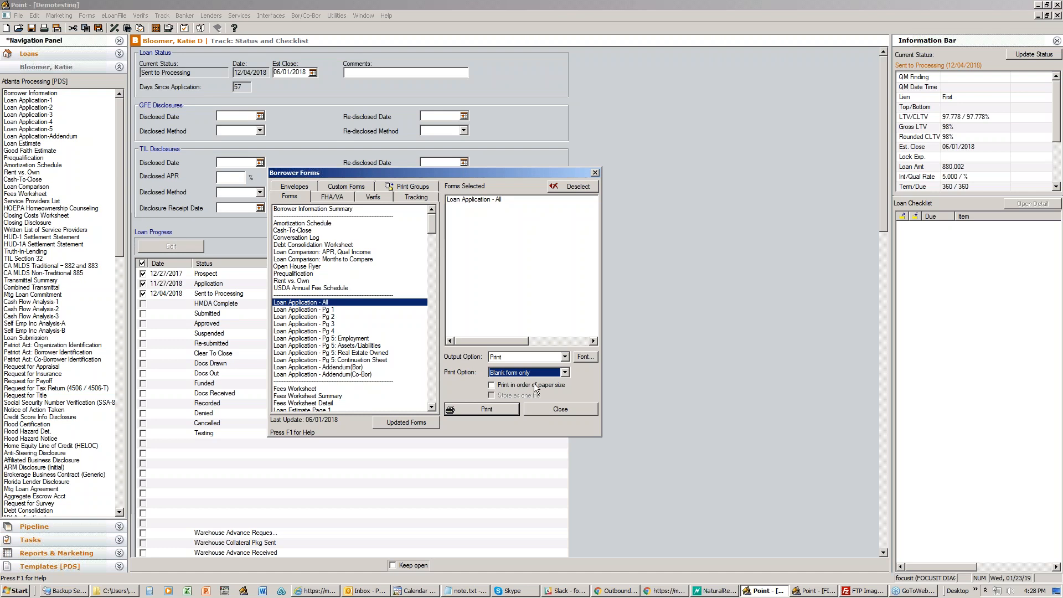
Set the print option to Form with data and the output option to E-mail as PDF File.
click(565, 373)
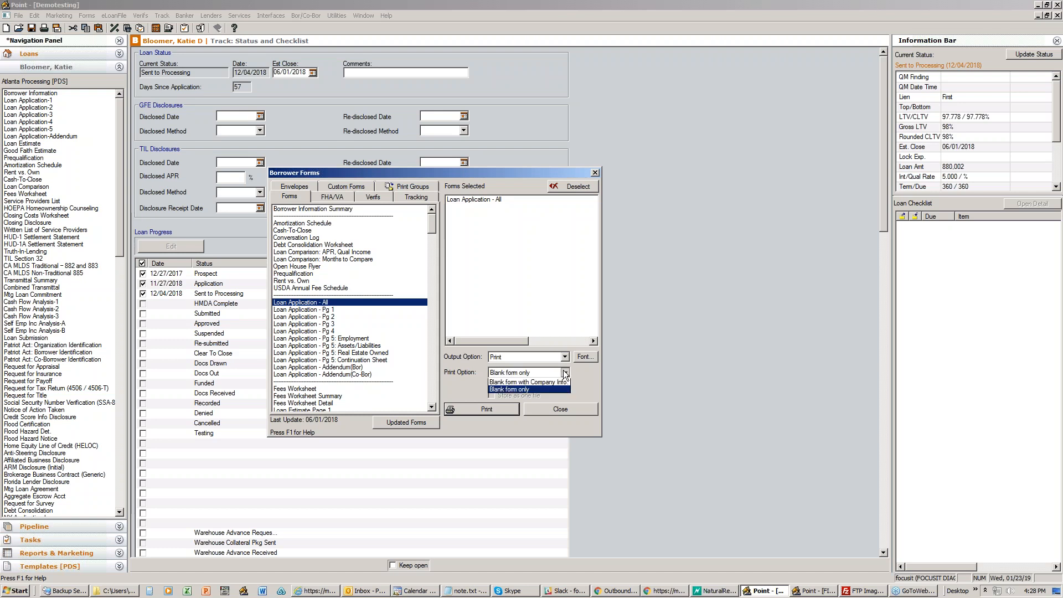
click(565, 383)
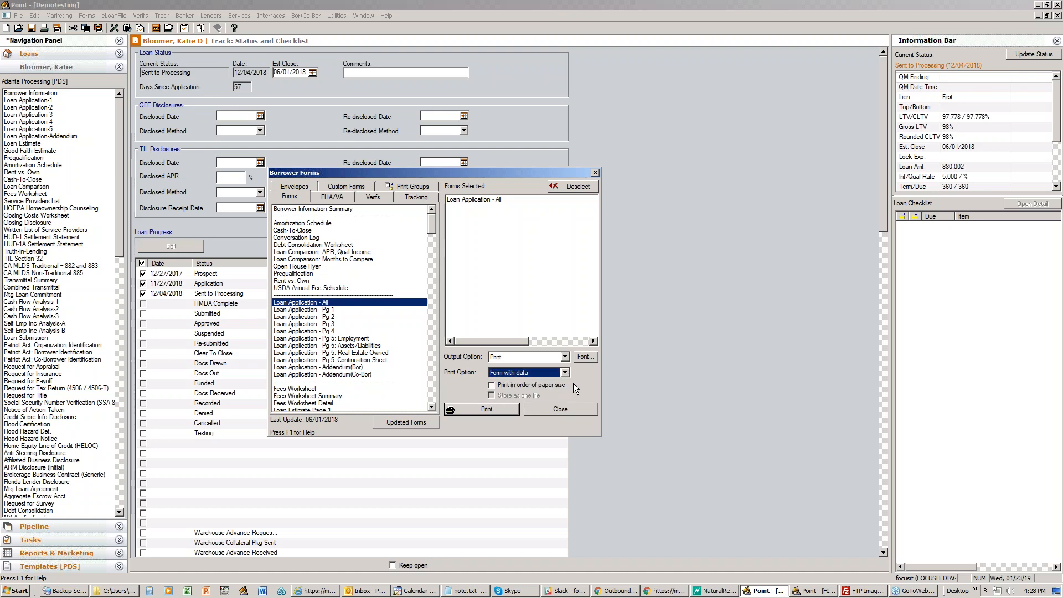
click(564, 357)
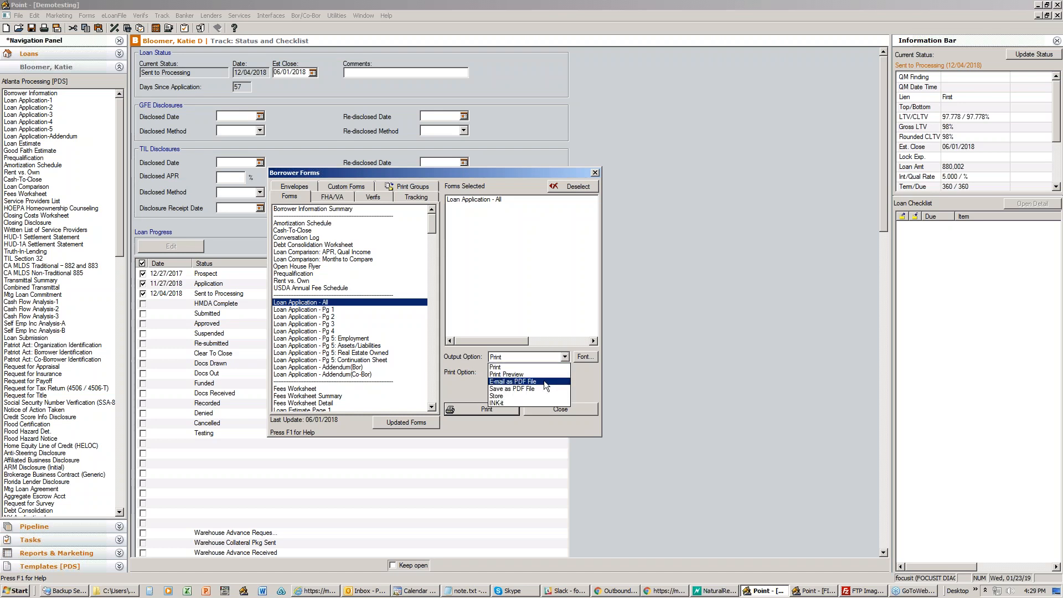
click(544, 381)
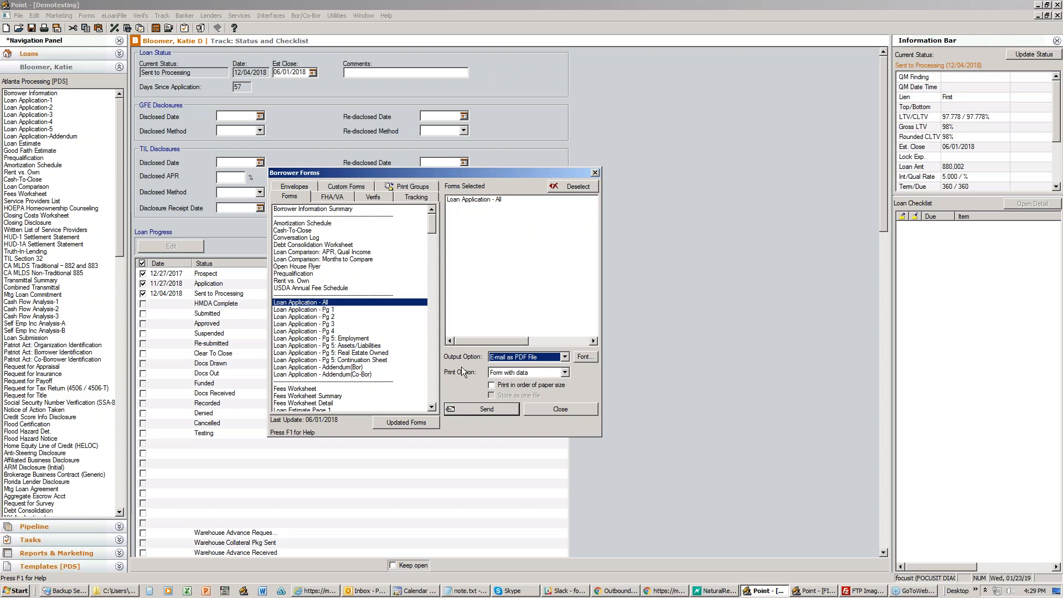
Look through the print groups and custom forms, and add the shared Conventional ARM Purchase group's forms to the selected forms.
click(417, 190)
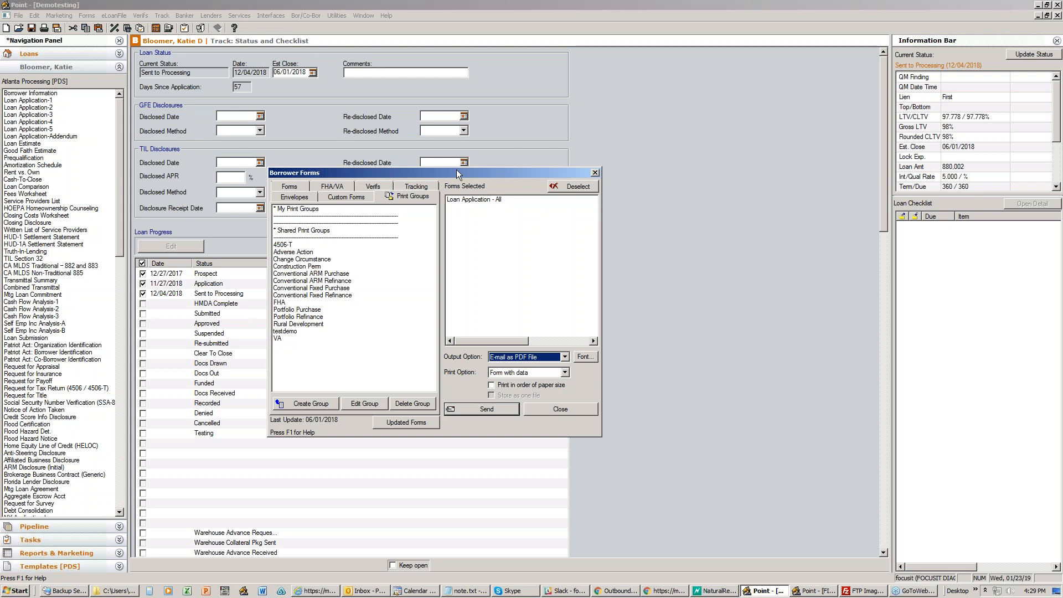
drag(457, 170, 510, 176)
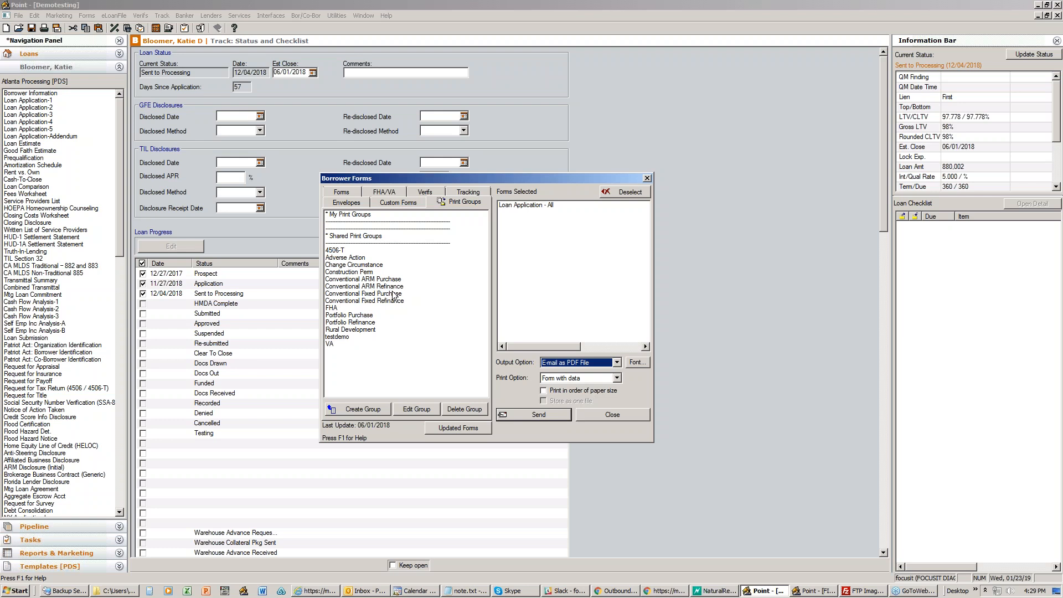
click(388, 206)
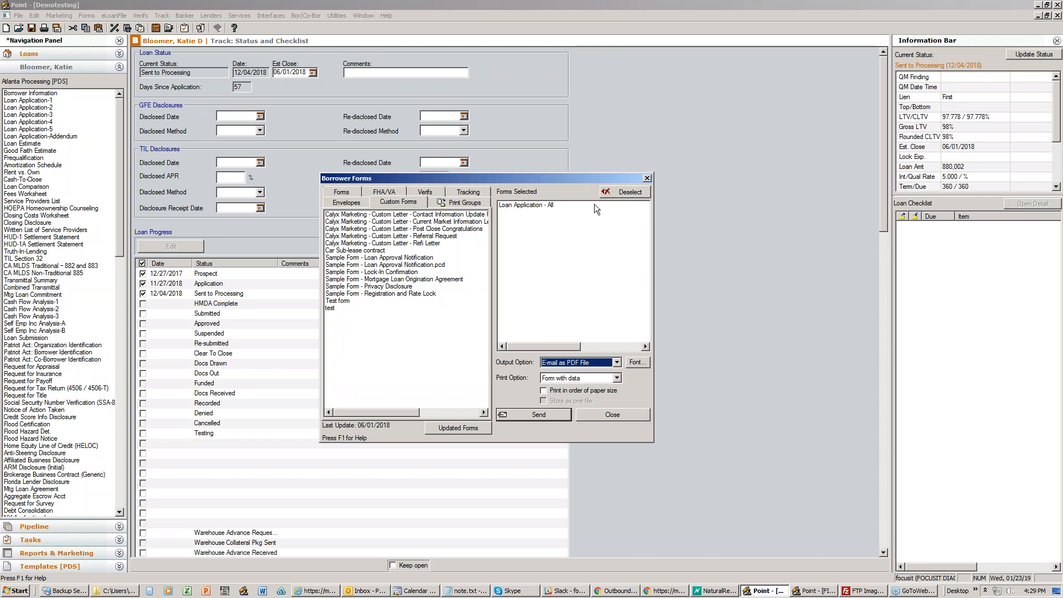
click(456, 205)
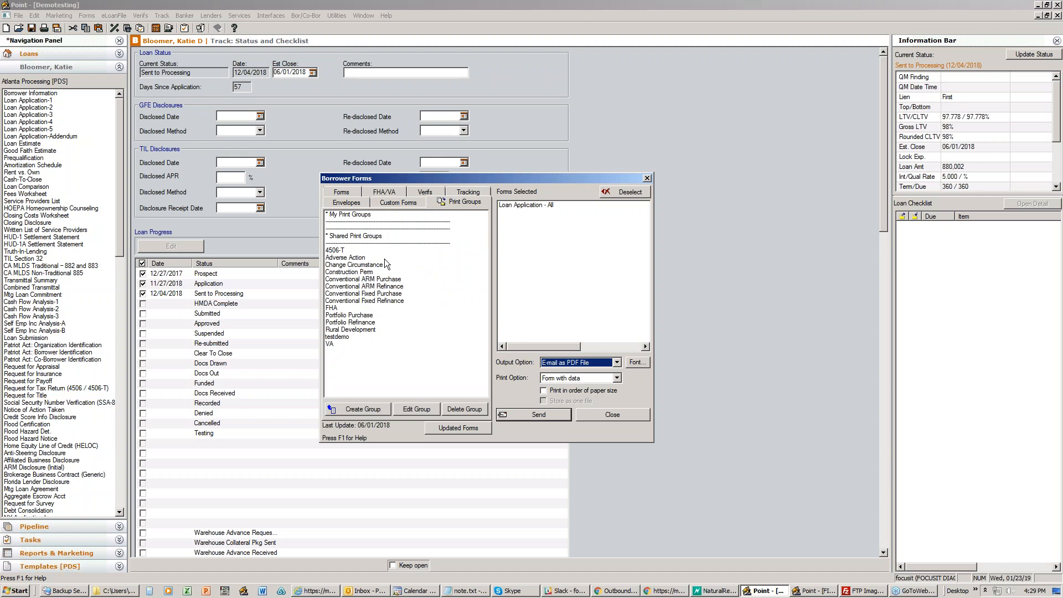
double_click(347, 279)
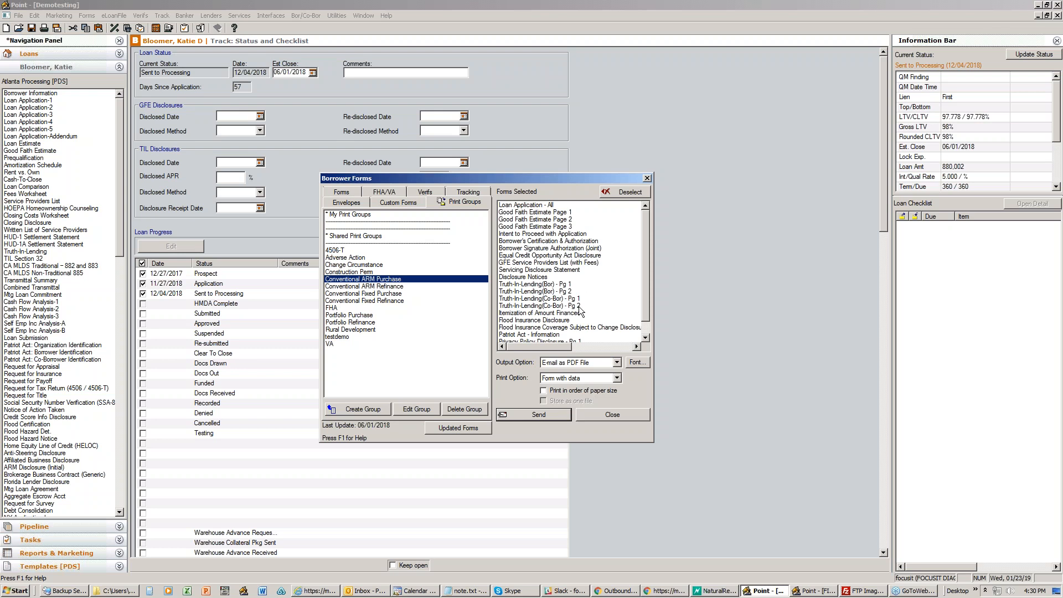
drag(523, 178, 484, 158)
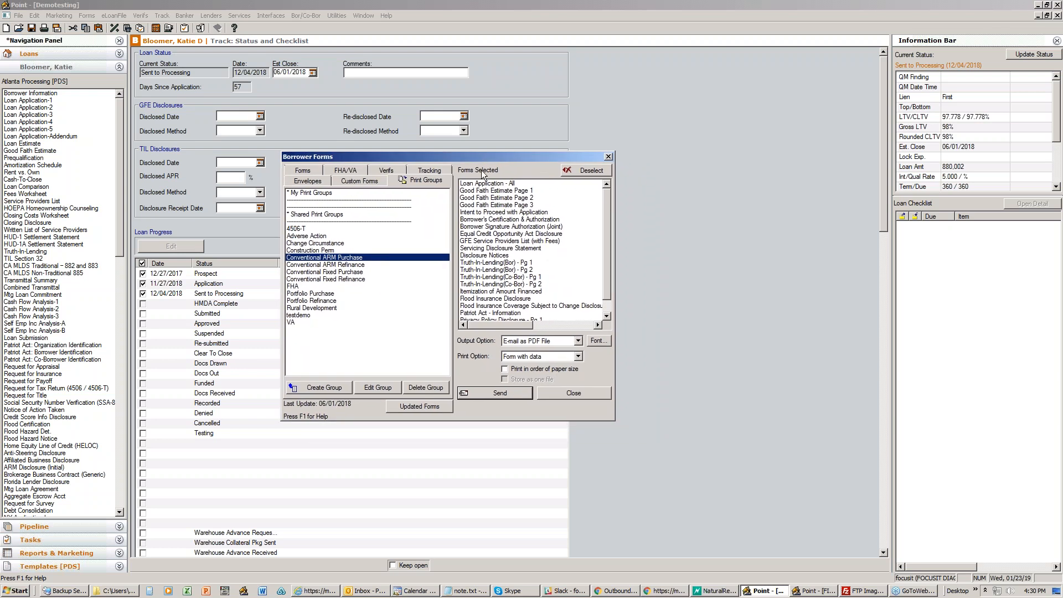
Remove the borrower and co-borrower Truth-In-Lending pages 1 and 2 from the selected forms.
click(490, 264)
click(492, 270)
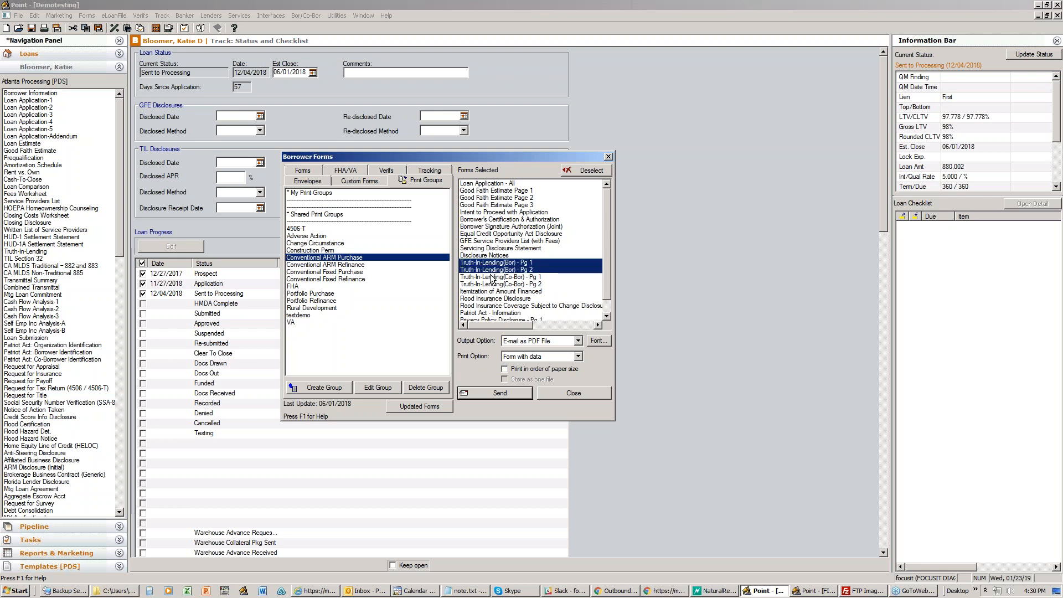
click(493, 278)
click(491, 285)
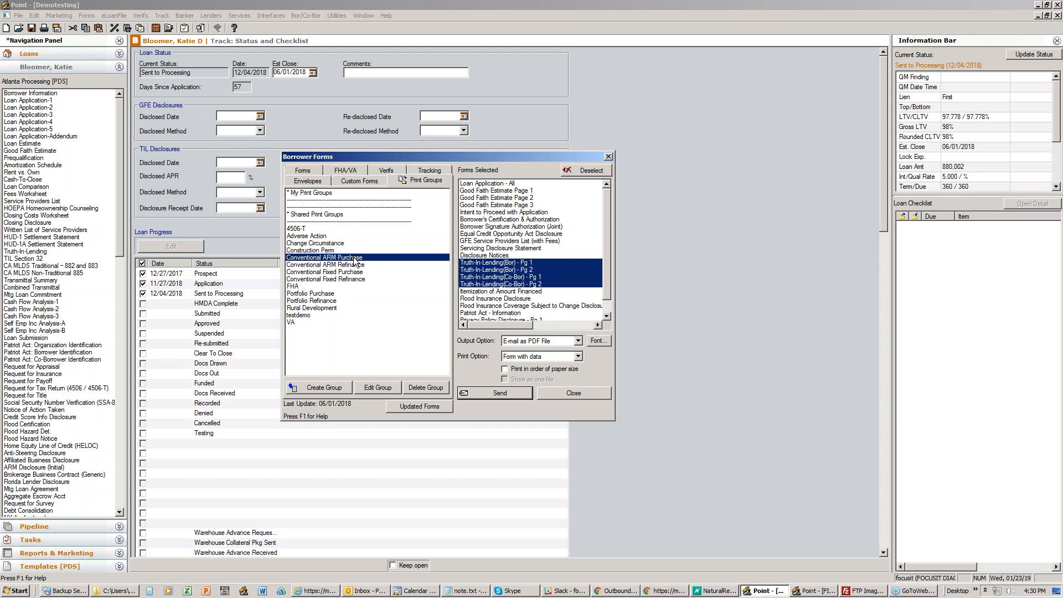
click(588, 169)
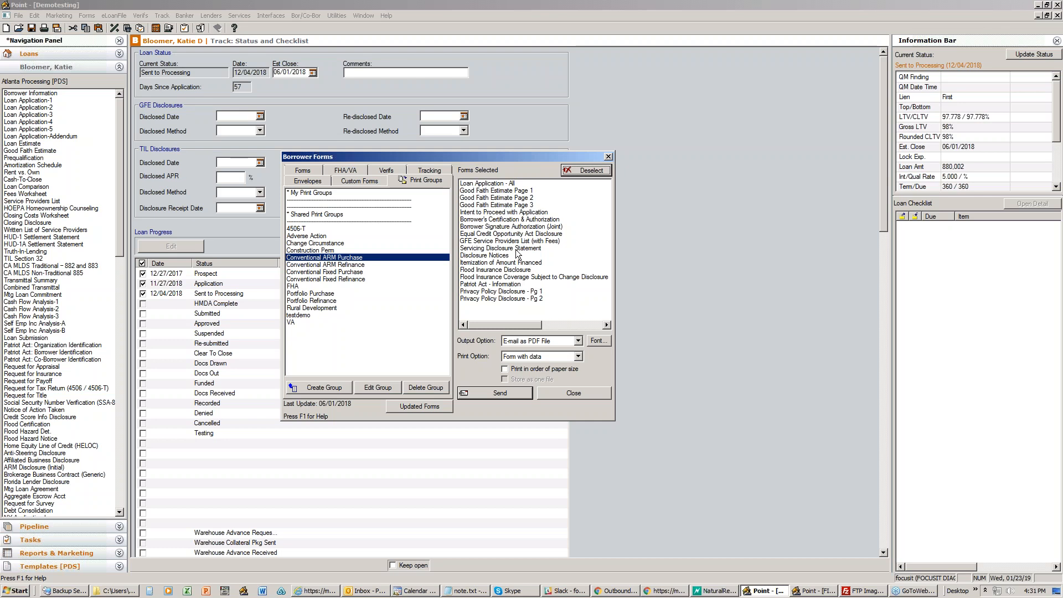
drag(442, 152, 495, 153)
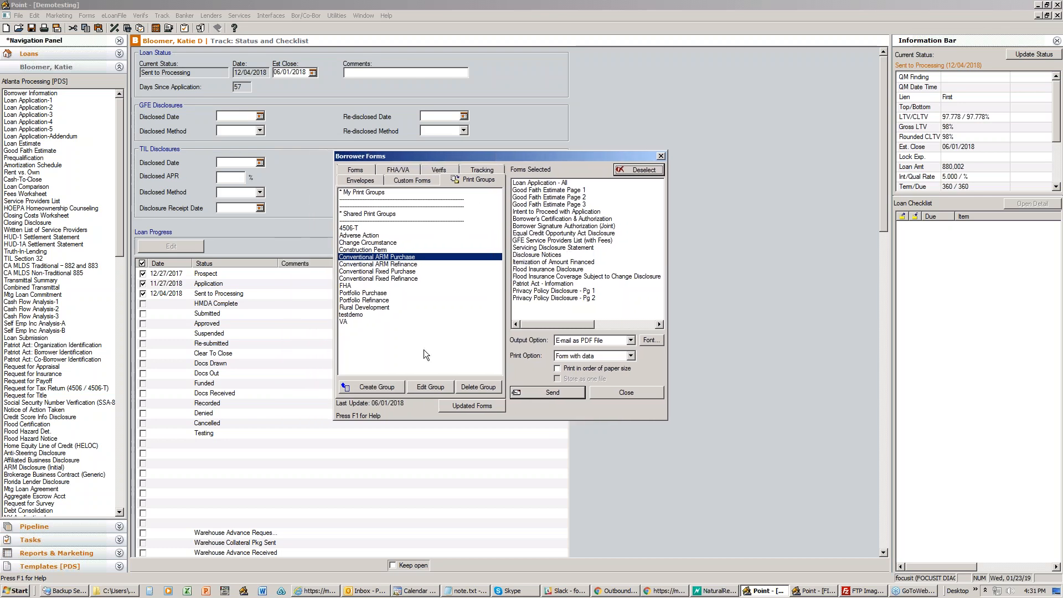
Edit the Conventional ARM Purchase print group by removing Good Faith Estimate Page 1 and adding Loan Application - Pg 1.
click(426, 390)
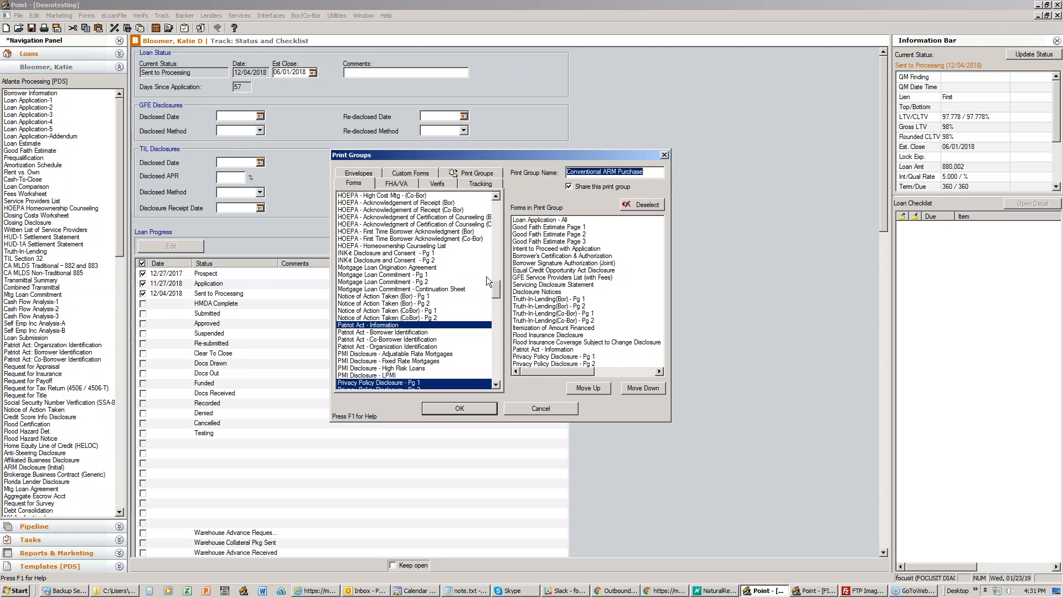
drag(497, 294, 499, 215)
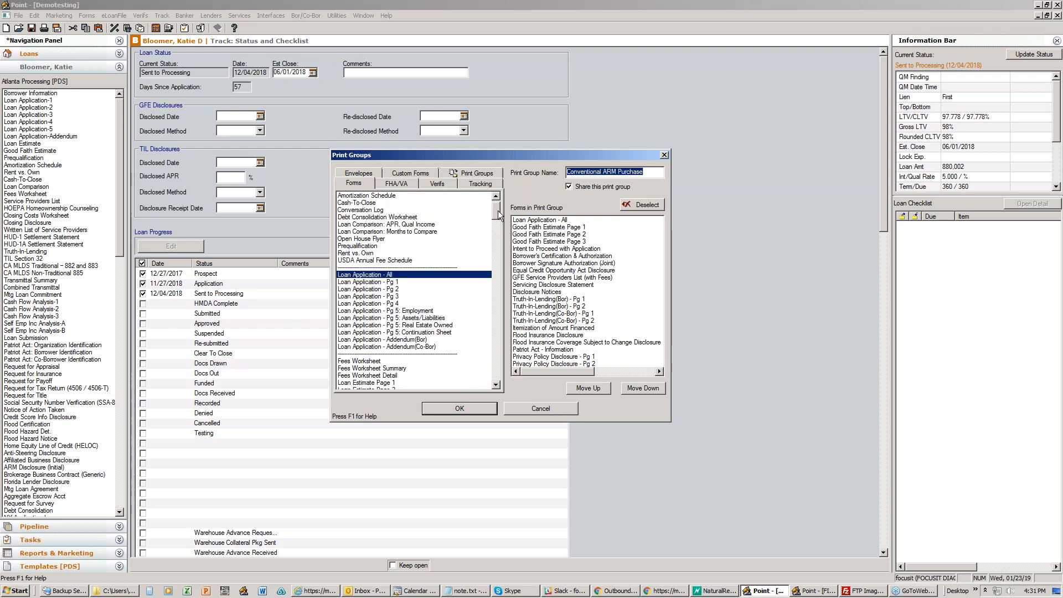
click(558, 228)
click(555, 235)
click(554, 240)
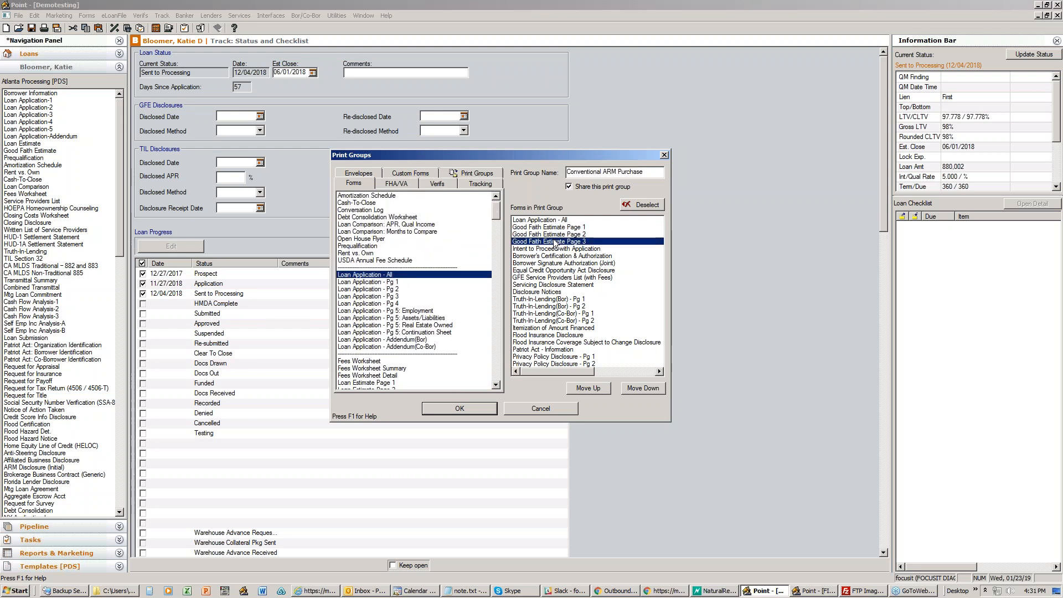
click(641, 205)
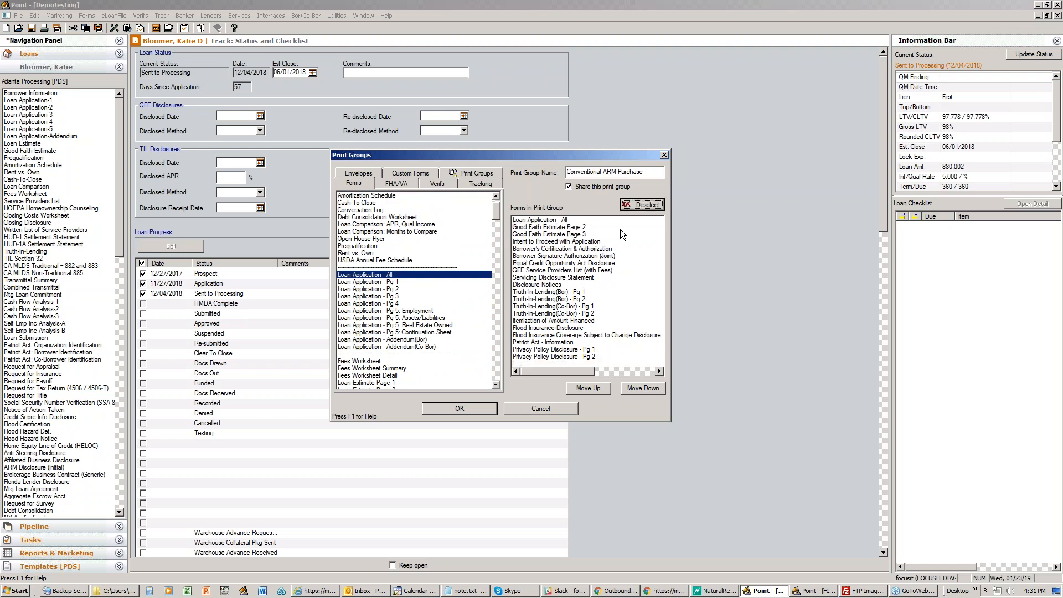
double_click(391, 283)
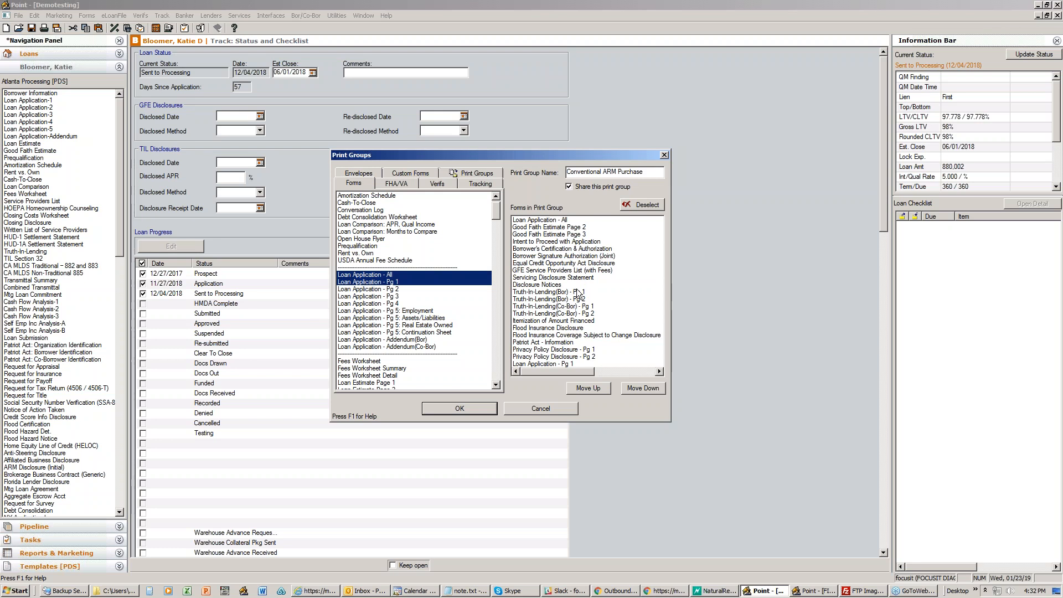
Move Privacy Policy Disclosure - Pg 1 up the print group's form order and back down to its original place.
click(581, 350)
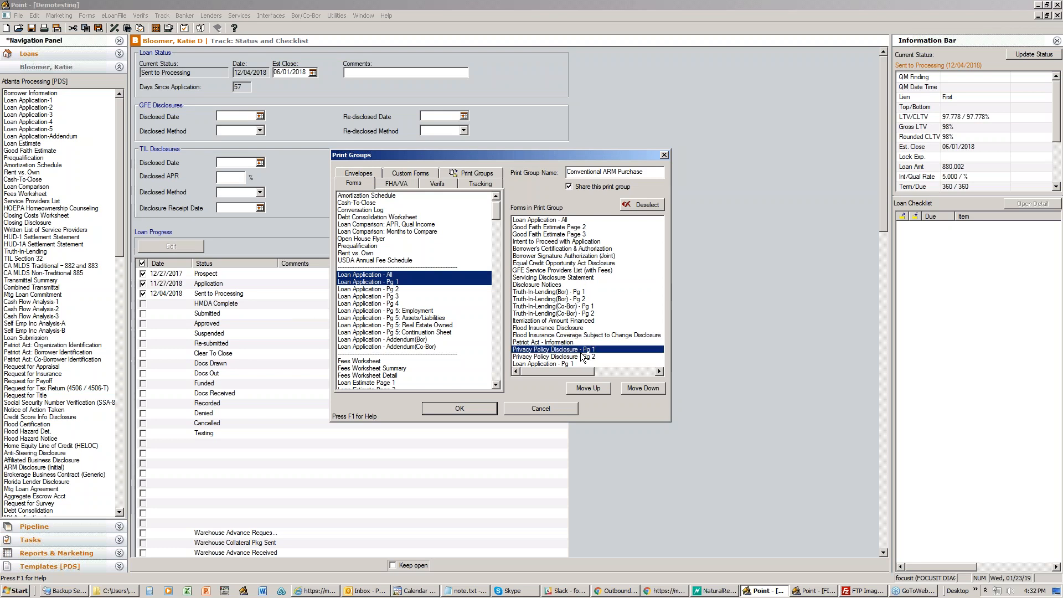
click(589, 388)
click(589, 388)
click(589, 388)
click(589, 389)
click(643, 388)
click(643, 388)
click(644, 388)
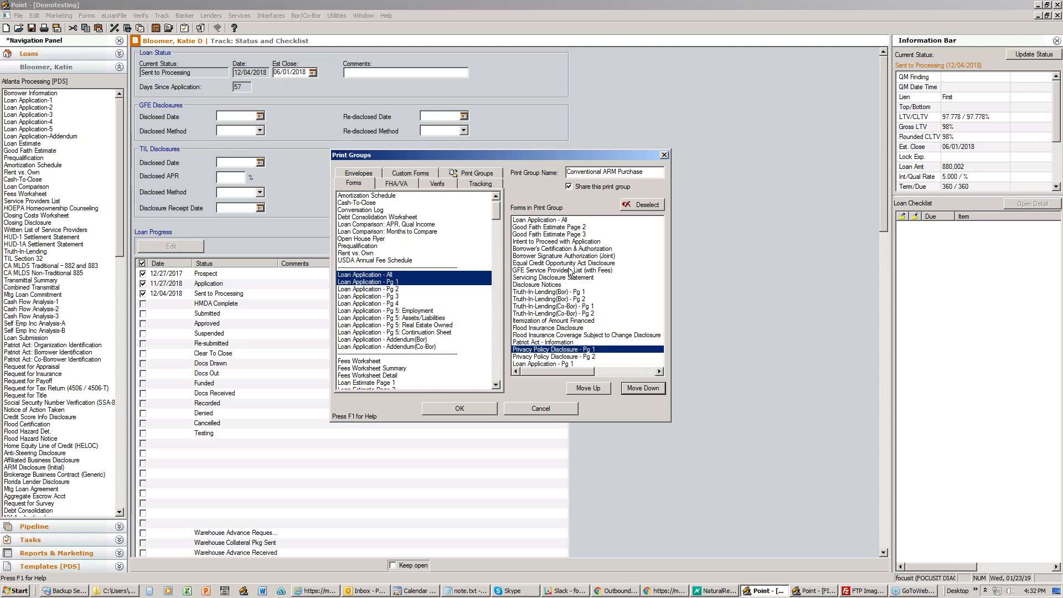
Check which existing print groups can be included in the group, and discard the group edits and the Borrower Forms selection.
click(478, 174)
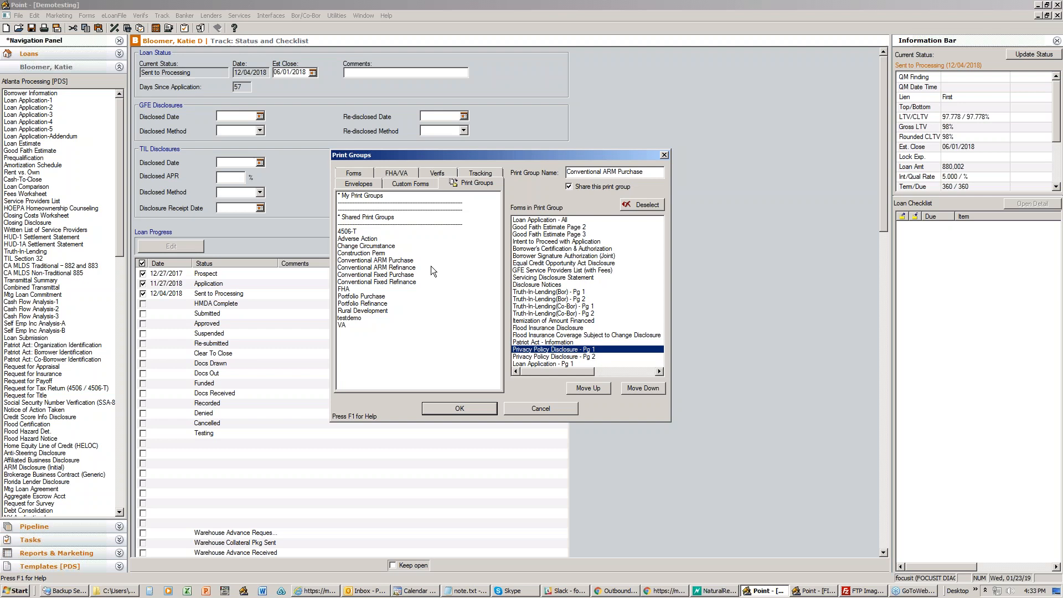
click(546, 404)
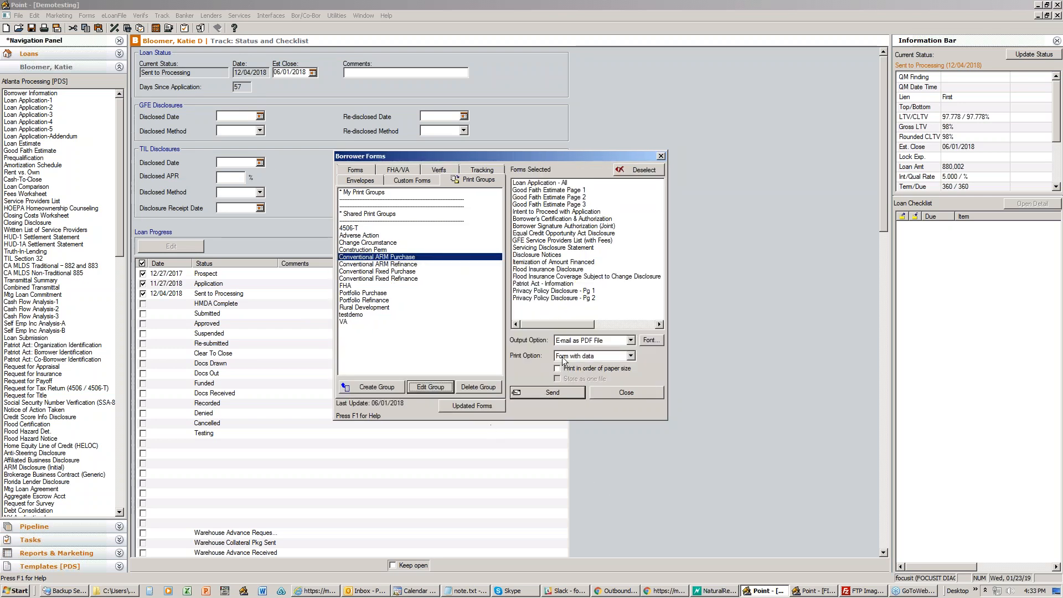
click(661, 156)
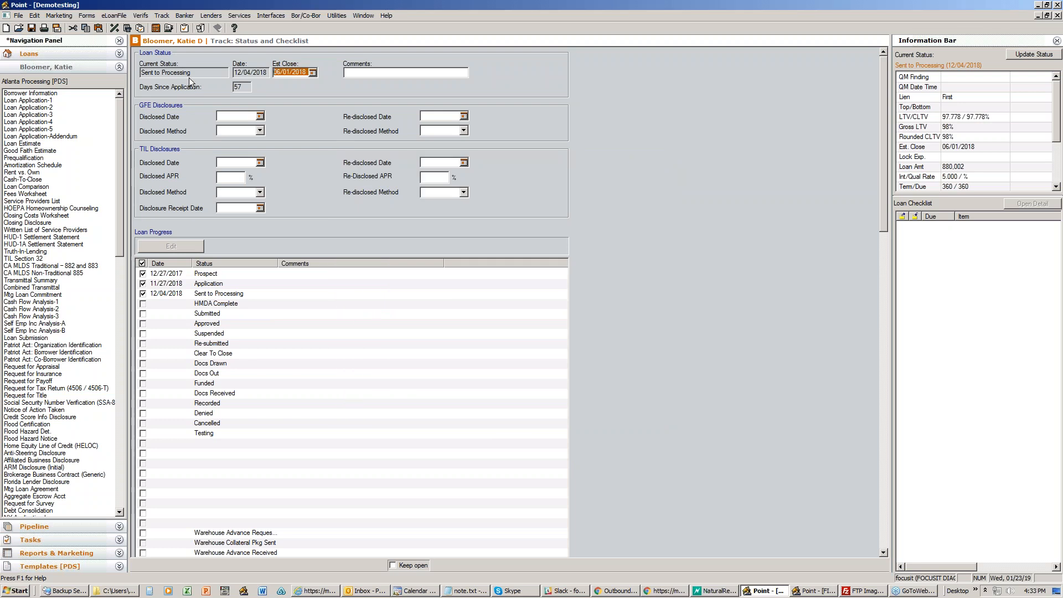
Reopen Borrower Forms, select the 4506-T, Construction Perm and testdemo print groups together, and review their combined forms.
click(44, 28)
drag(476, 162, 415, 162)
click(450, 177)
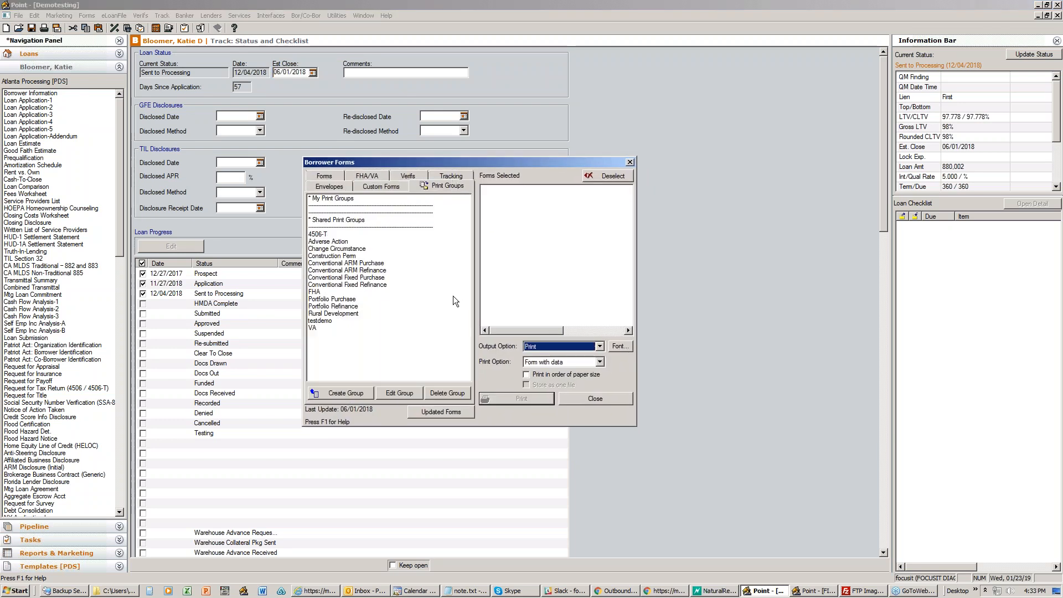
click(340, 235)
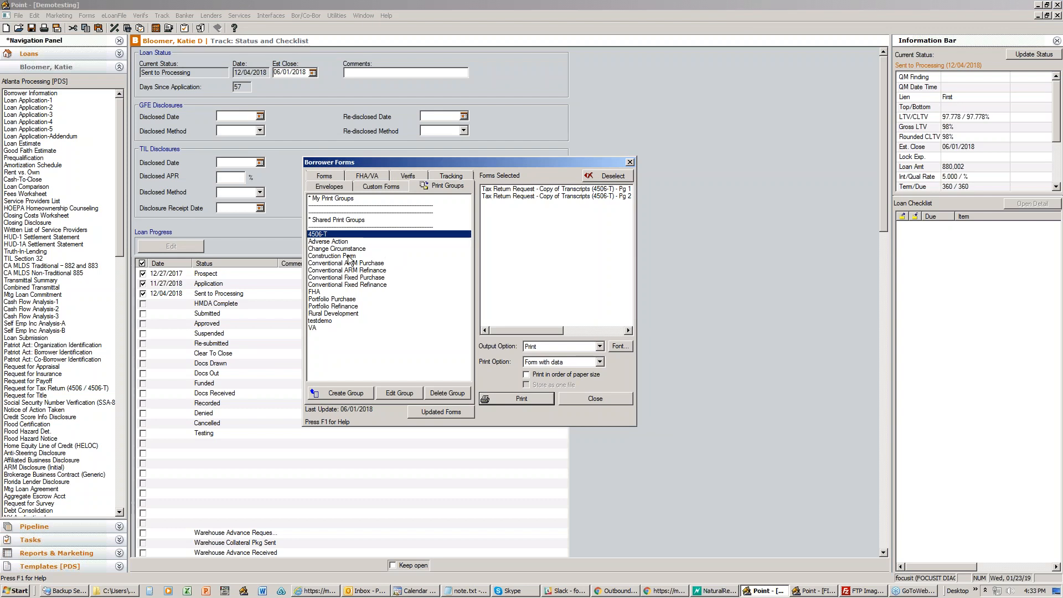
ctrl+click(325, 257)
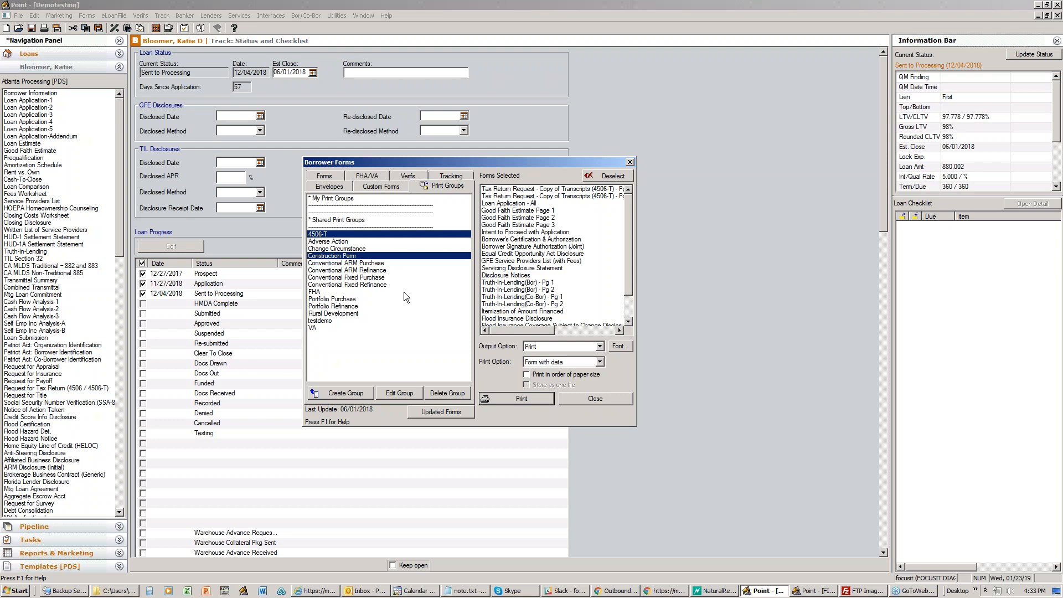
ctrl+click(326, 321)
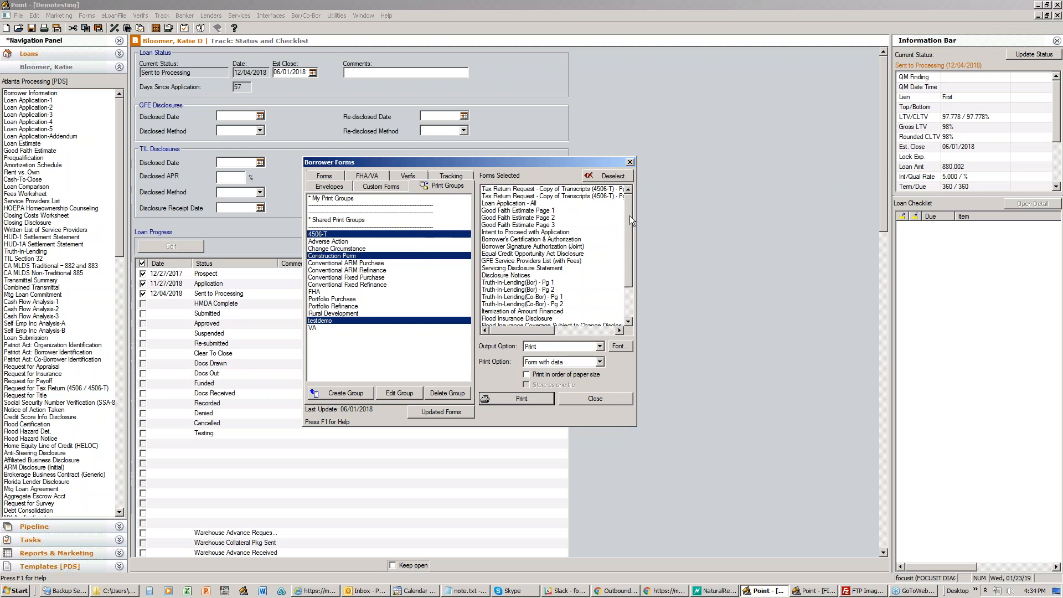
drag(630, 216, 630, 265)
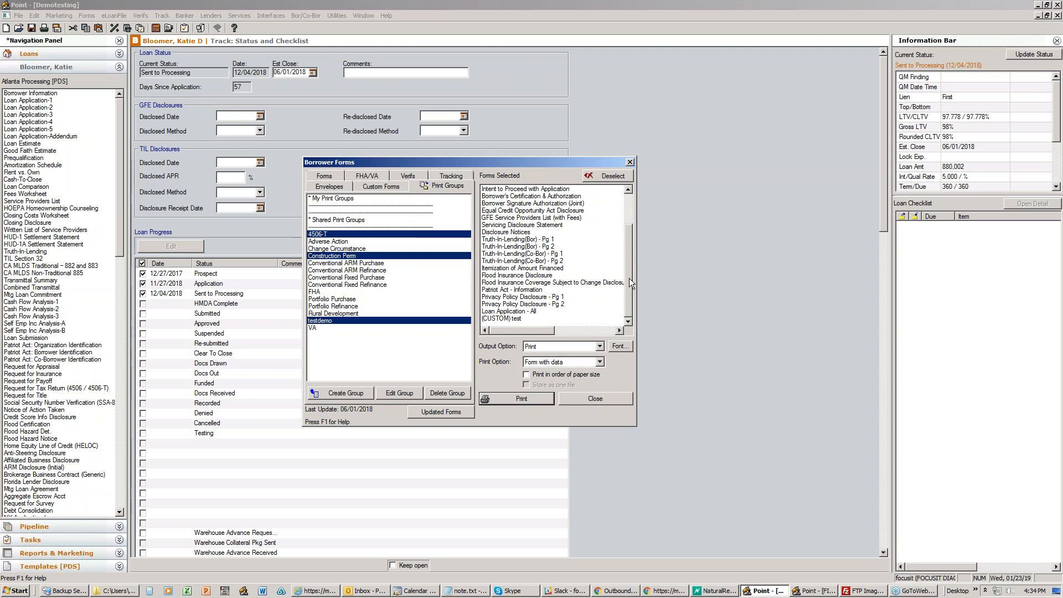
drag(630, 282, 628, 246)
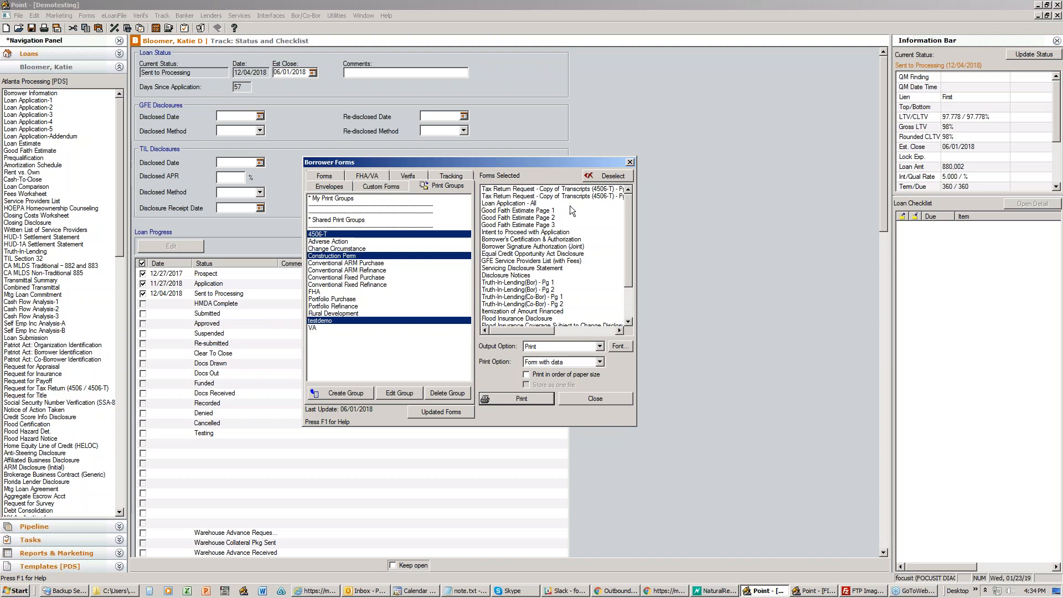
Close Borrower Forms without printing and close the open Demotesting loan file.
click(596, 398)
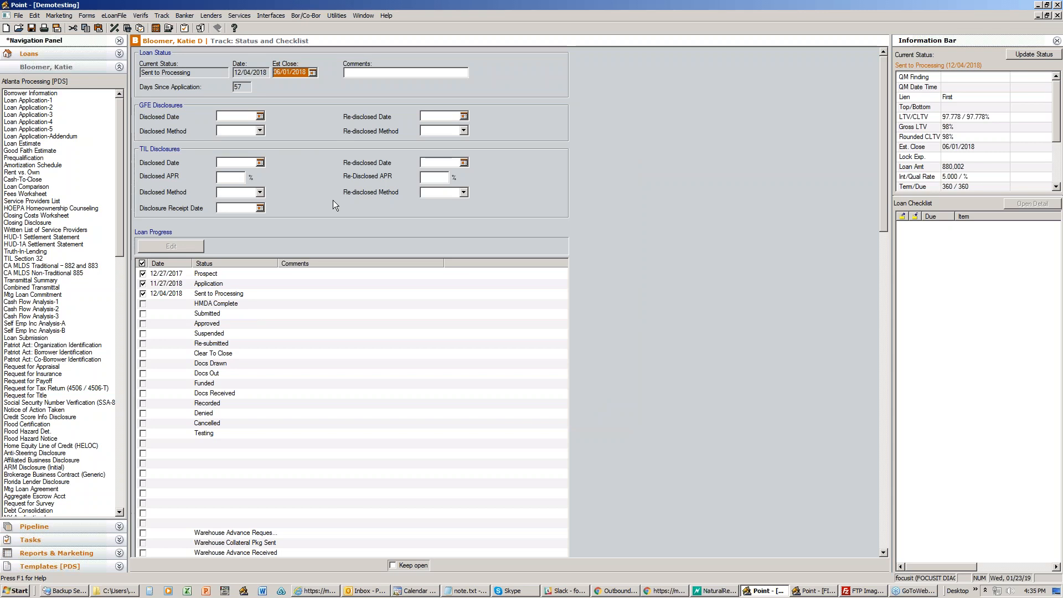
click(1057, 16)
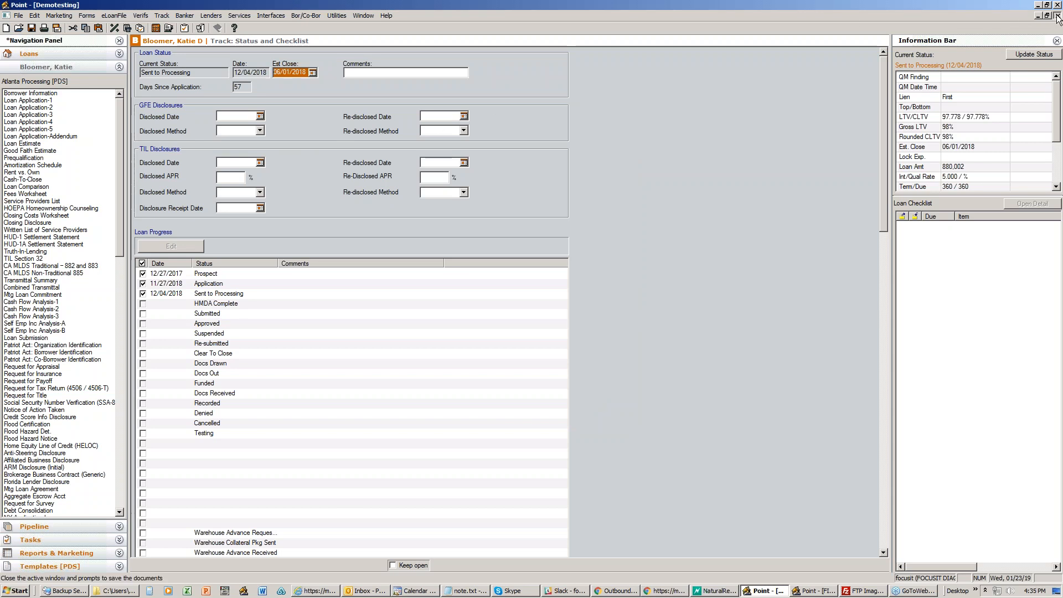
click(560, 318)
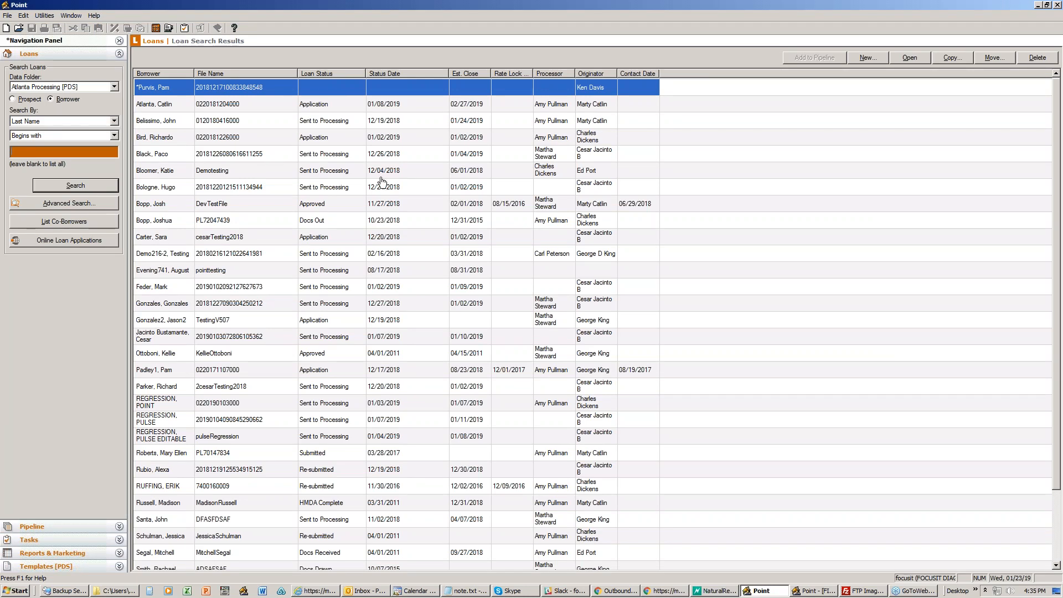
Switch to the FIELDID file's Point window, review the Display Field ID and Load Field ID options, and minimize the window.
click(820, 595)
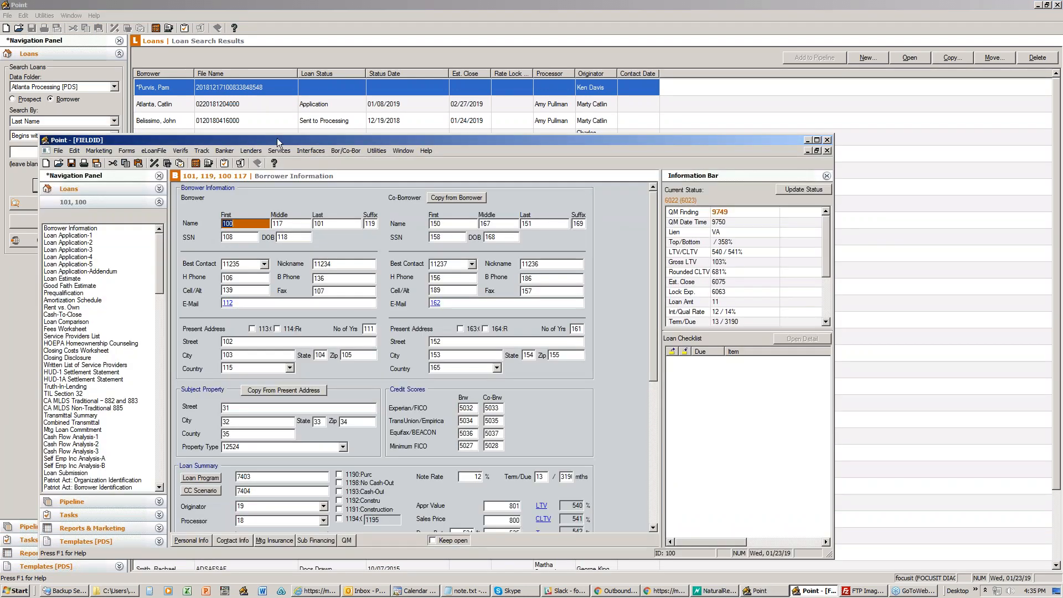
drag(275, 139, 341, 136)
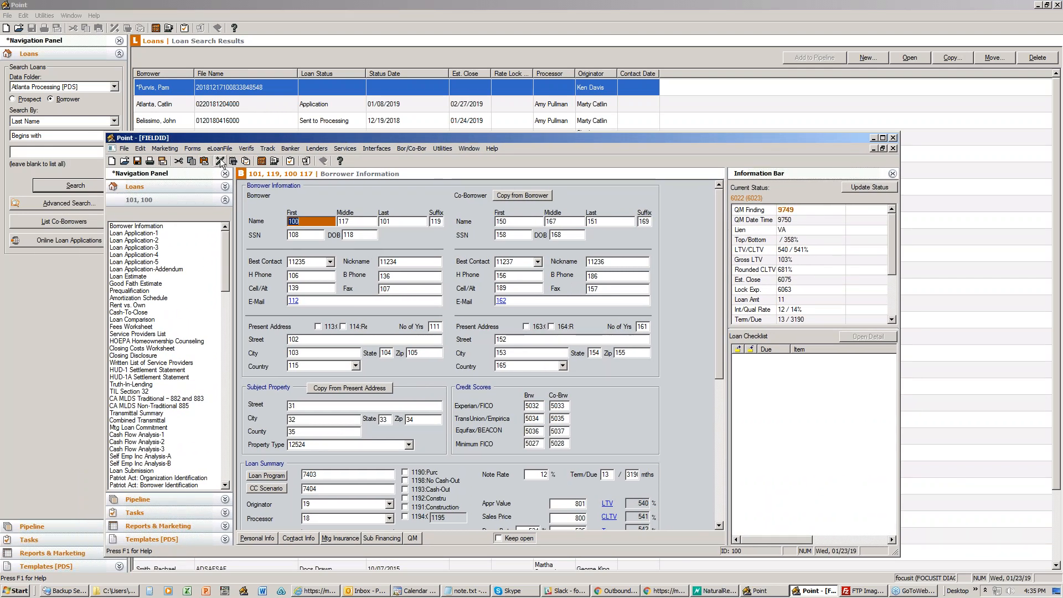
click(443, 149)
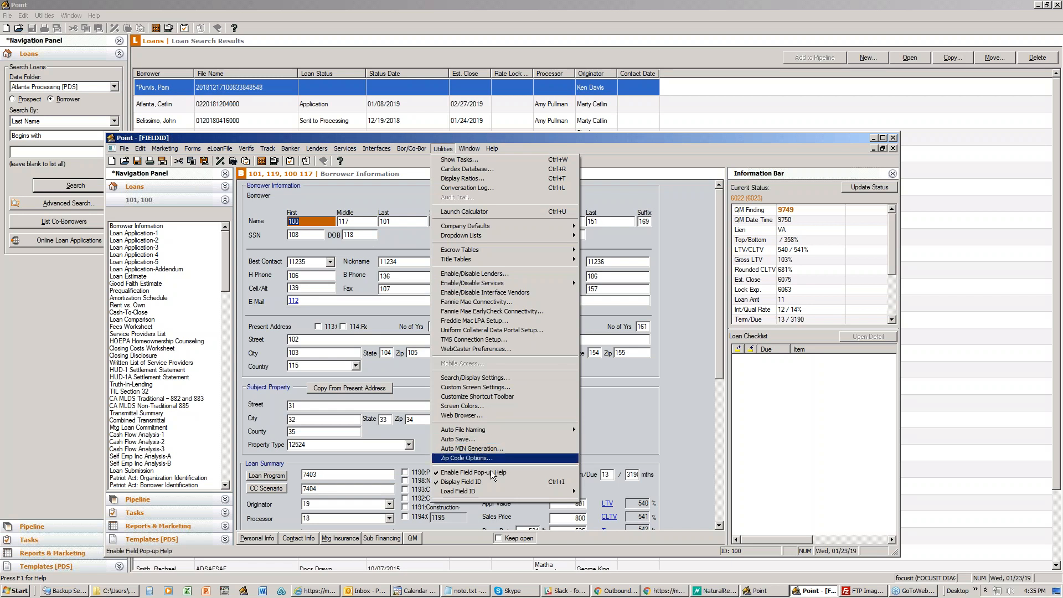
mouse_move(497, 492)
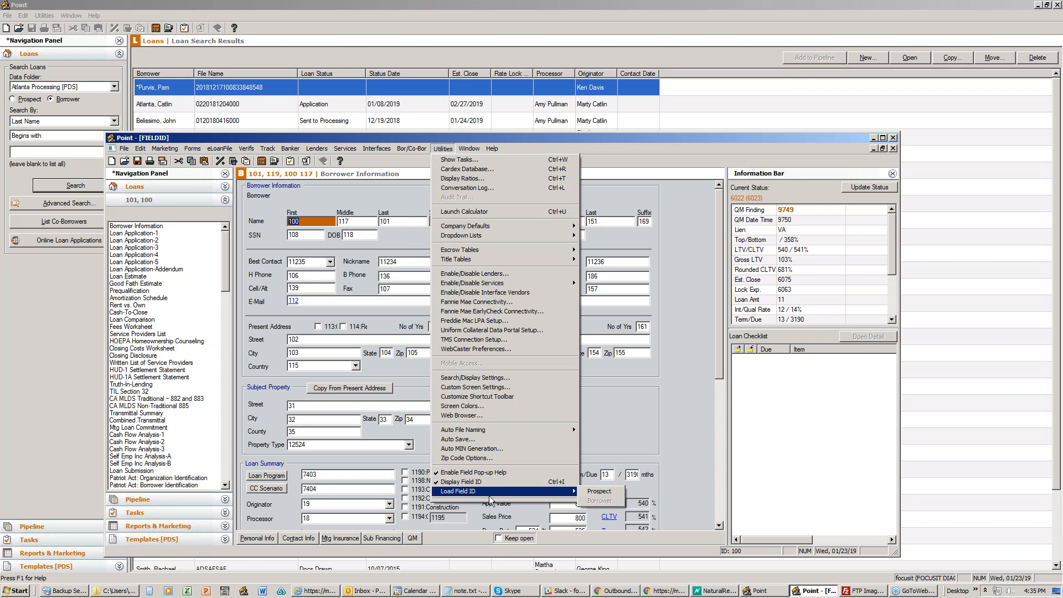
click(600, 406)
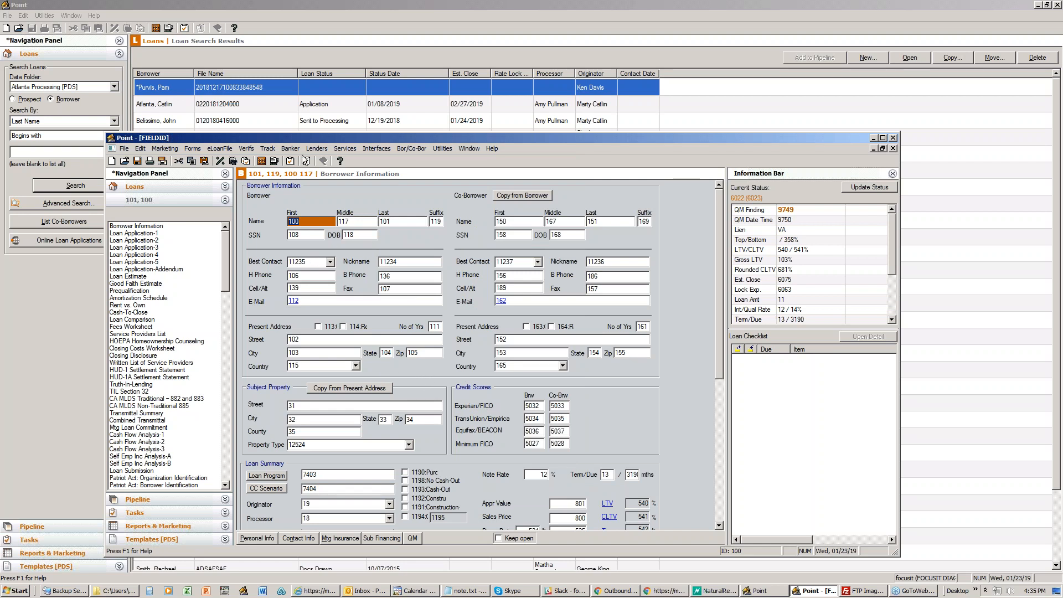
click(874, 138)
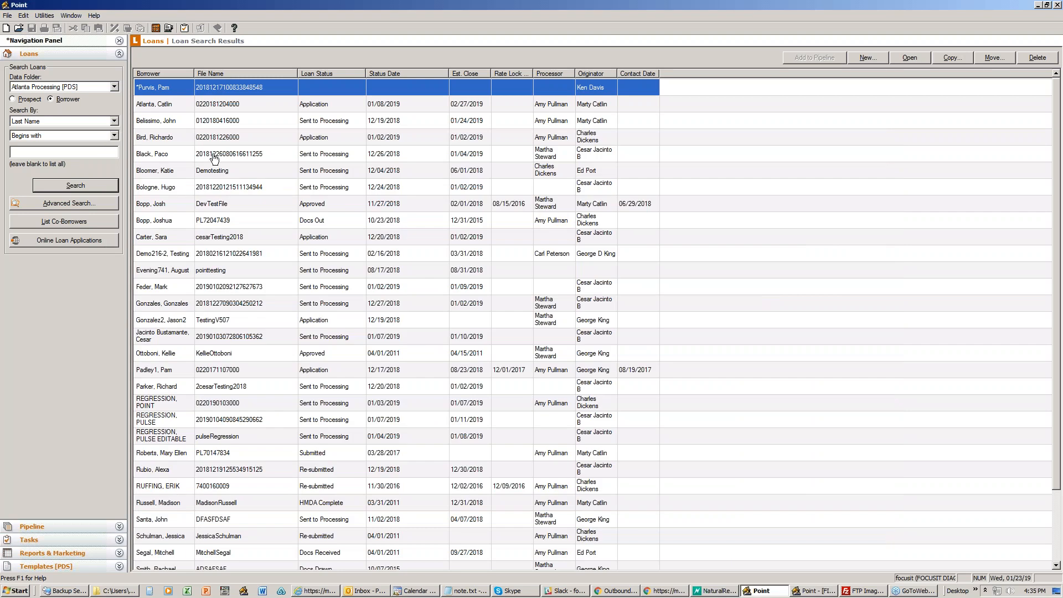
Check the Custom Forms/Letters/Email template category and return to the loan search results.
click(70, 567)
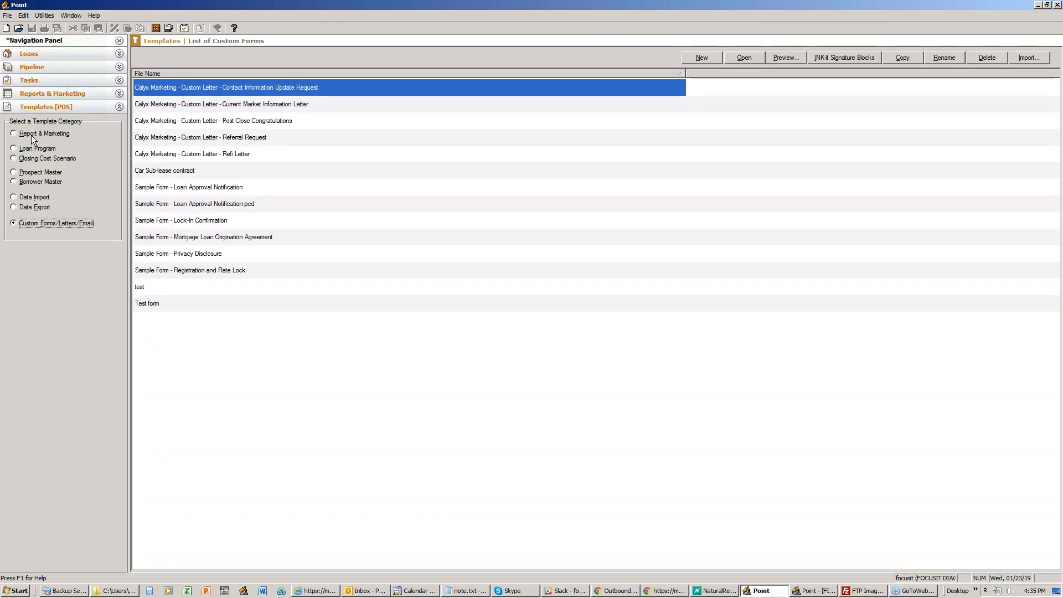
click(31, 135)
click(31, 224)
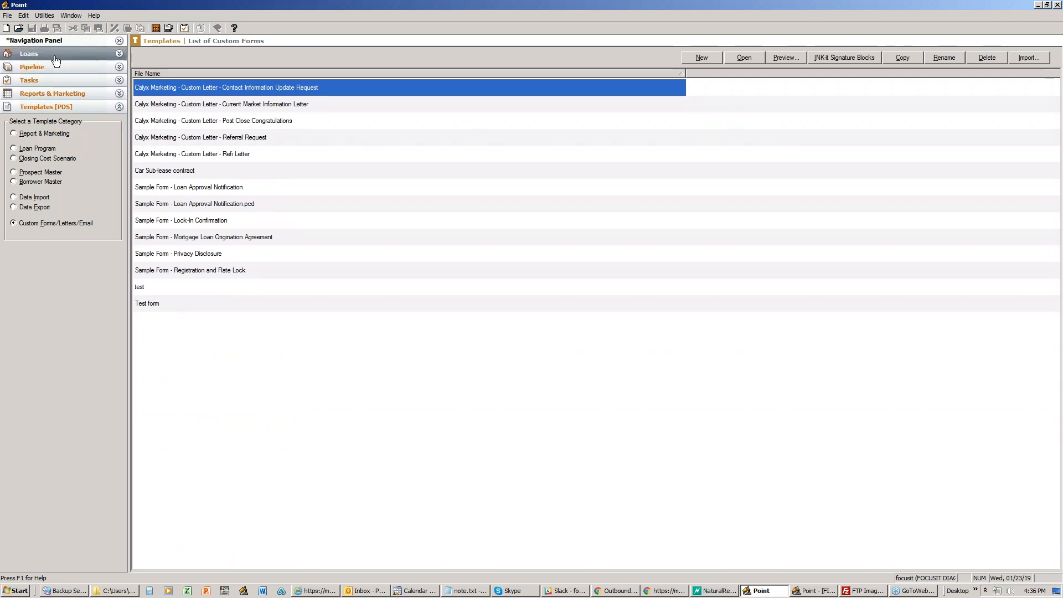
click(29, 54)
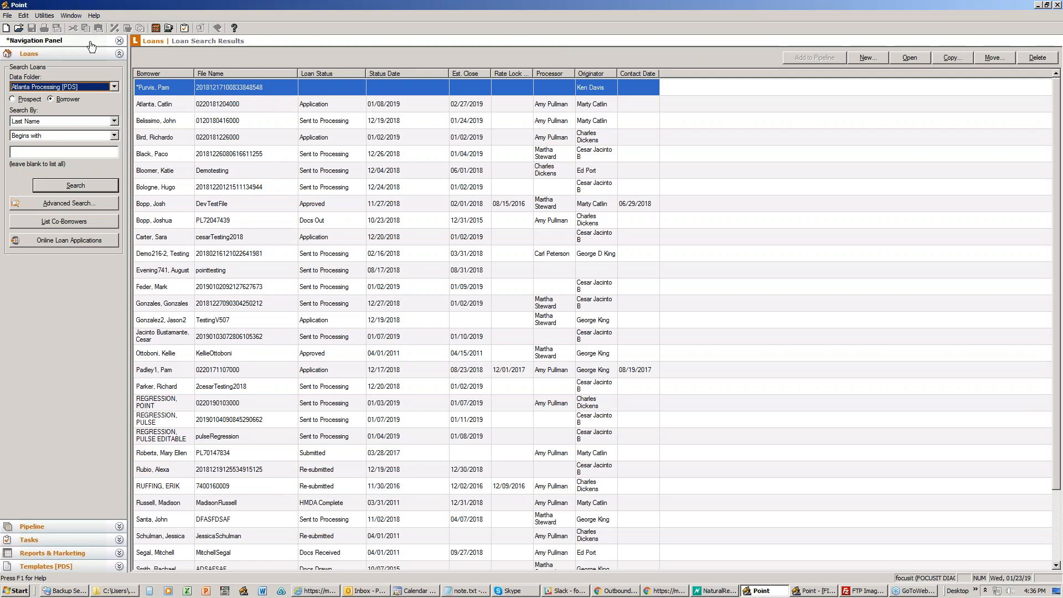
Review the Custom Screen Settings, including the field types, available custom screens and field list, and cancel without changes.
click(40, 15)
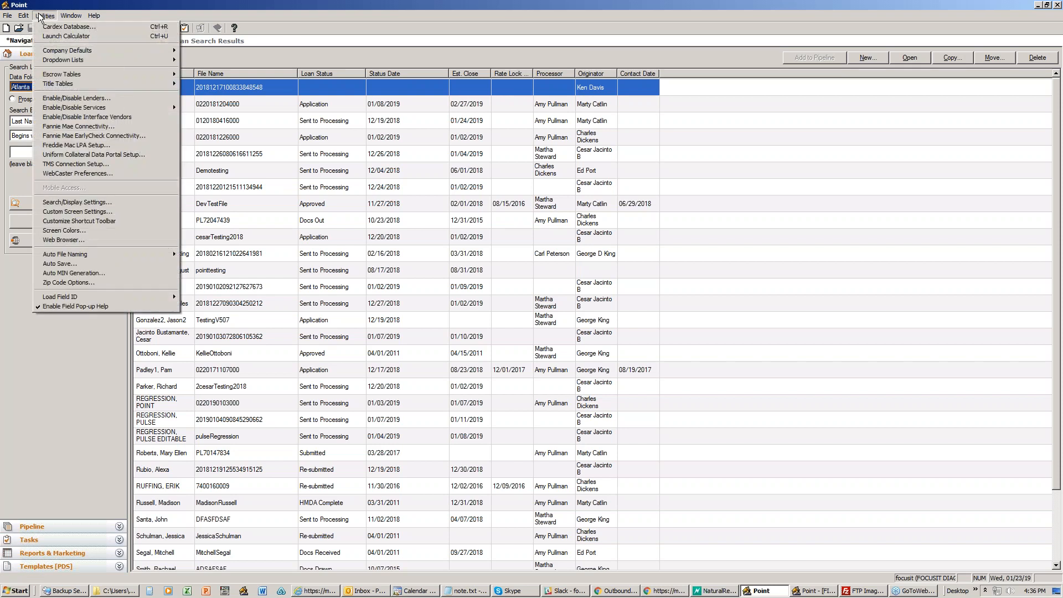
click(82, 212)
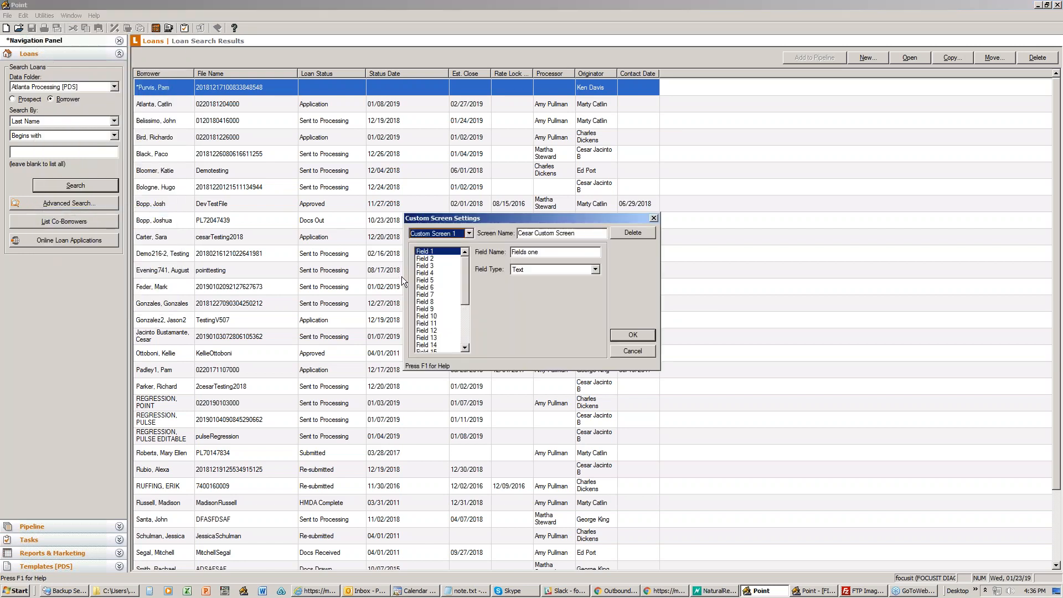
drag(497, 216, 380, 207)
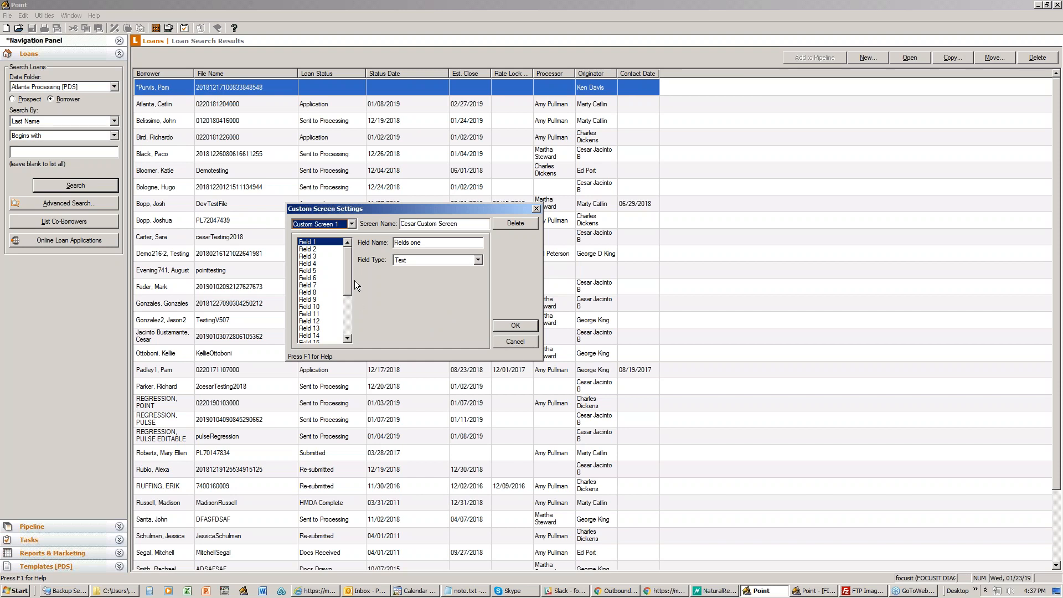
click(477, 258)
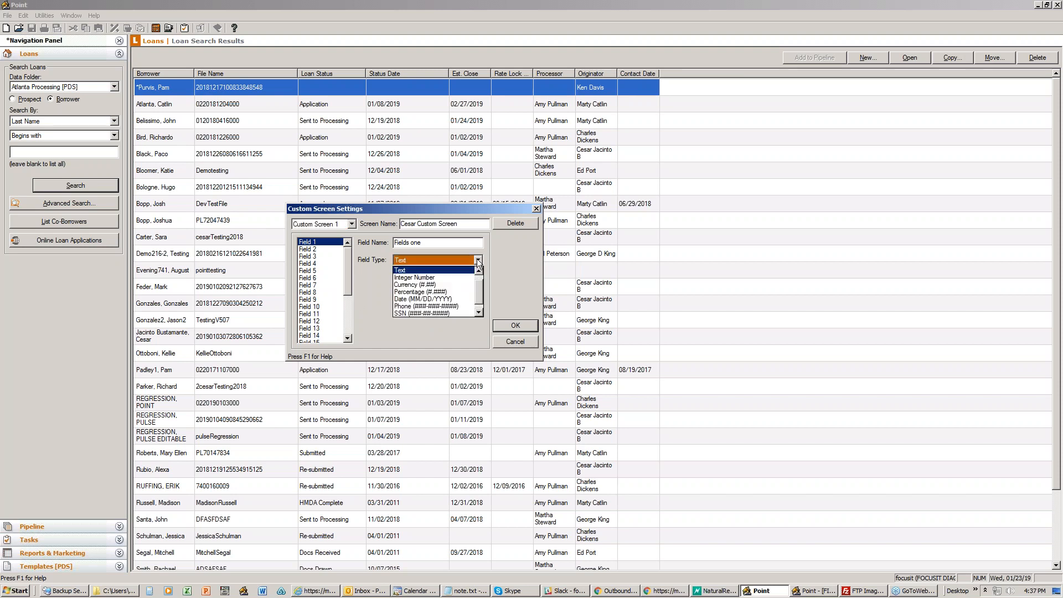
mouse_move(480, 286)
mouse_down()
mouse_move(478, 302)
mouse_move(479, 280)
mouse_up()
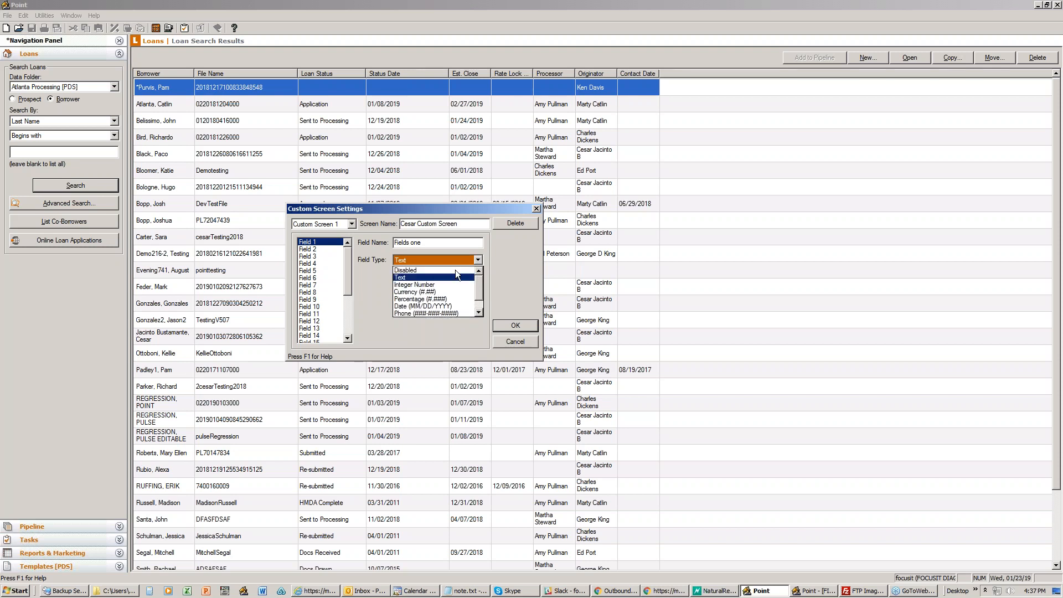
click(351, 226)
click(352, 225)
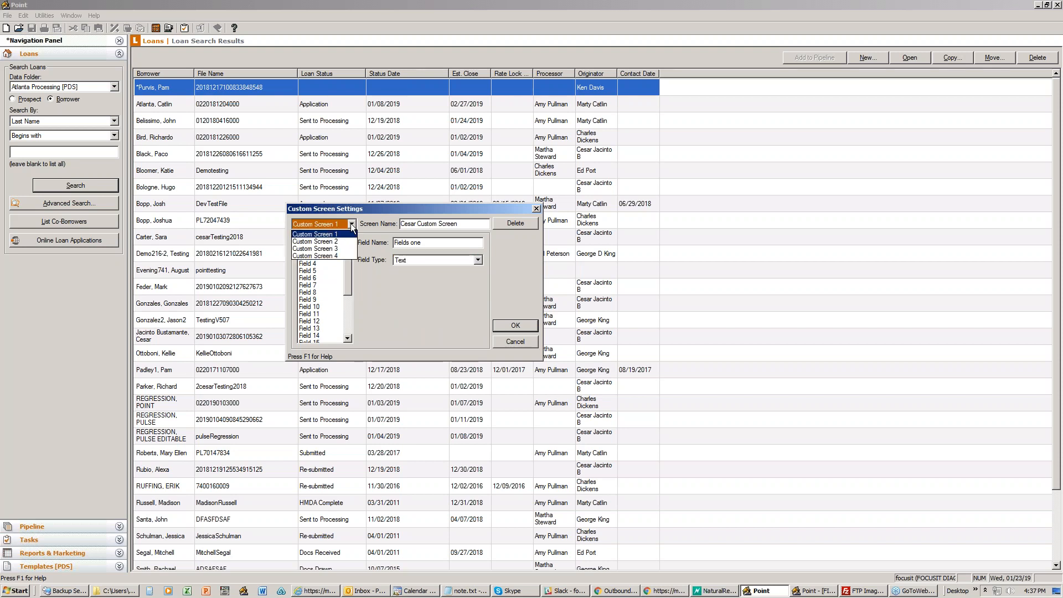
click(351, 225)
drag(350, 268, 347, 312)
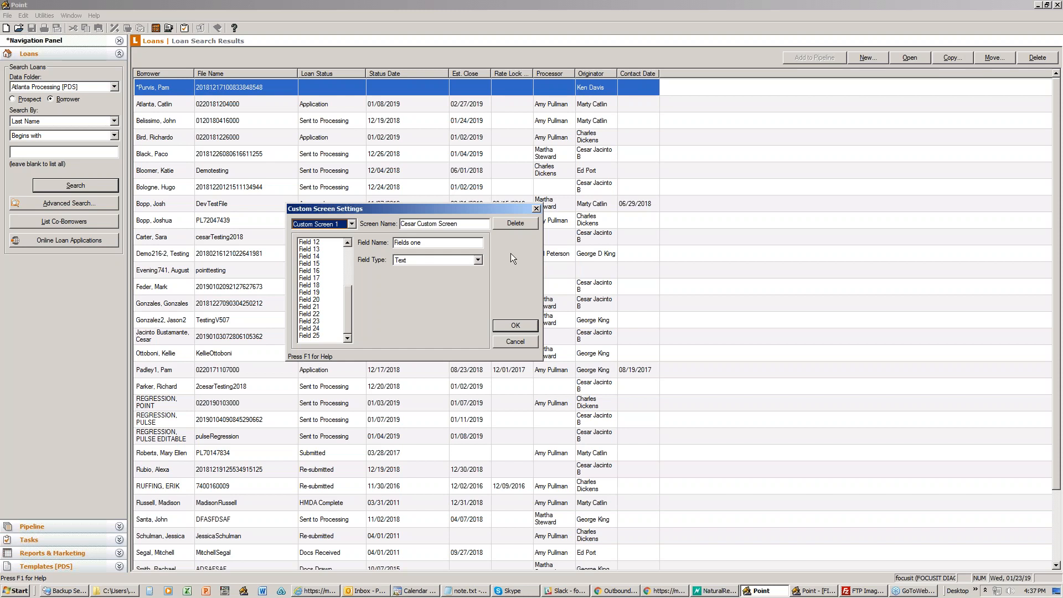
click(517, 342)
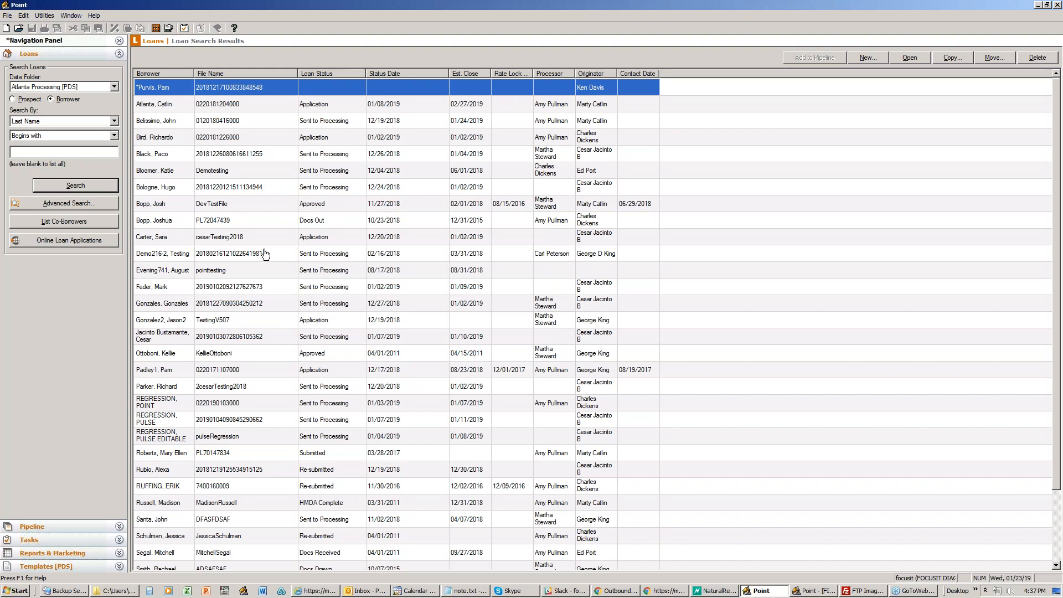
Open the second loan in the search results, examine the second contact's record in the Cardex Database, and close both Cardex windows.
click(182, 105)
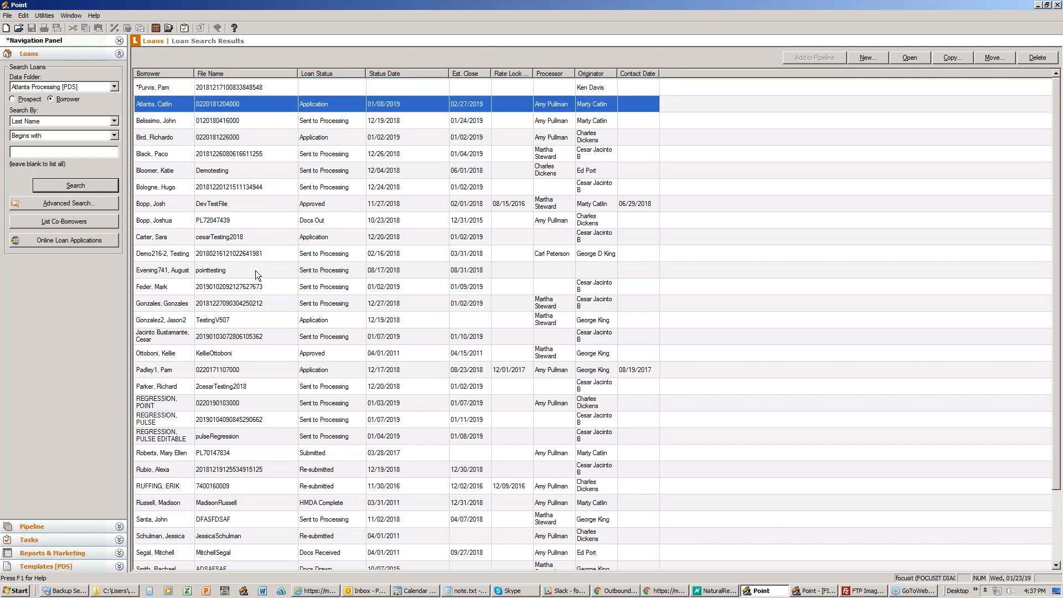
key(Return)
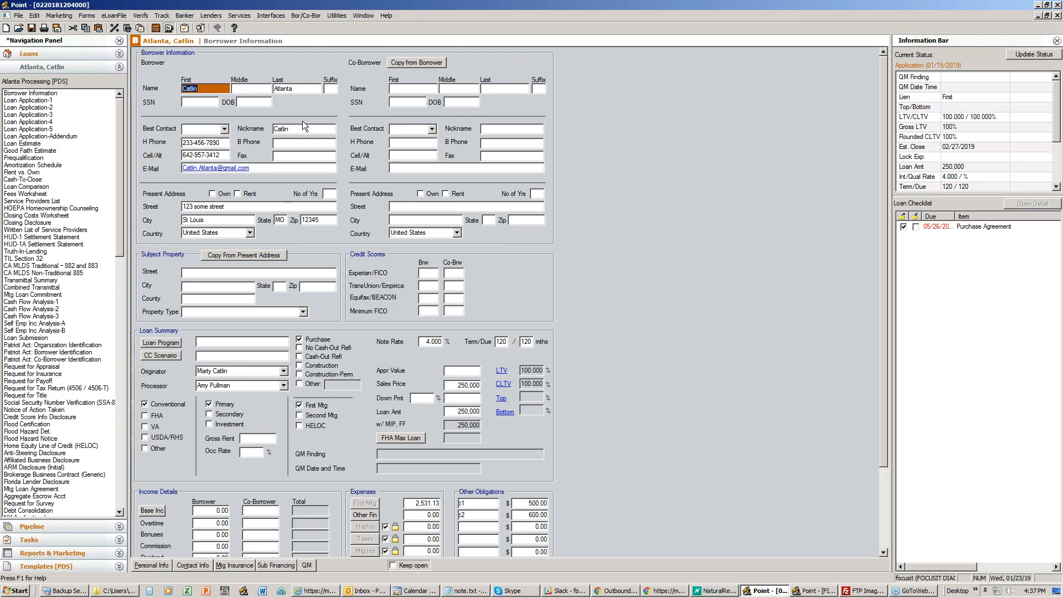
key(F3)
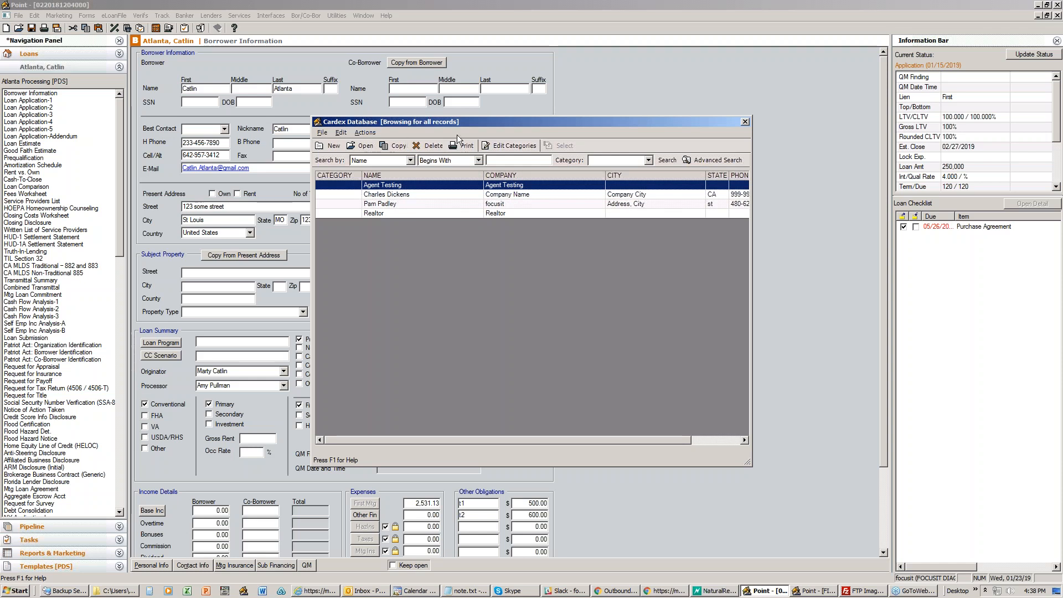
drag(467, 120, 405, 114)
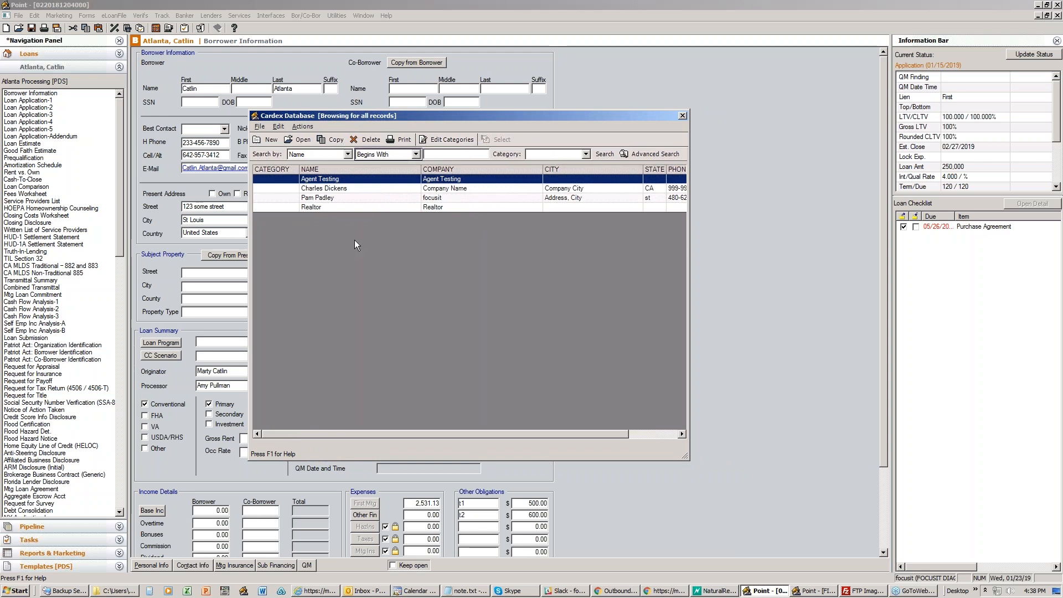
click(355, 188)
double_click(355, 188)
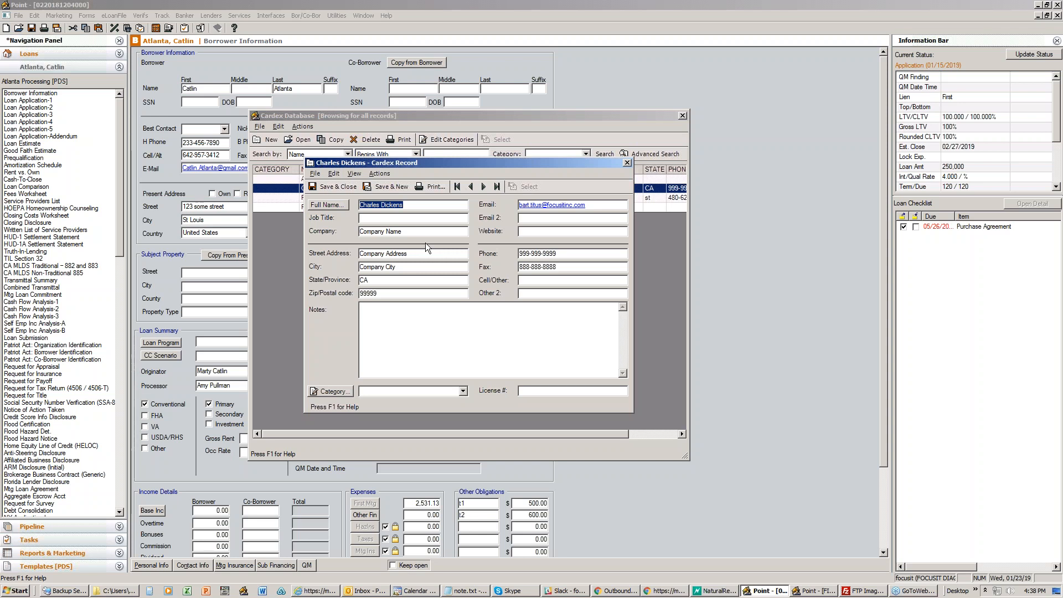
click(396, 323)
click(628, 162)
click(682, 117)
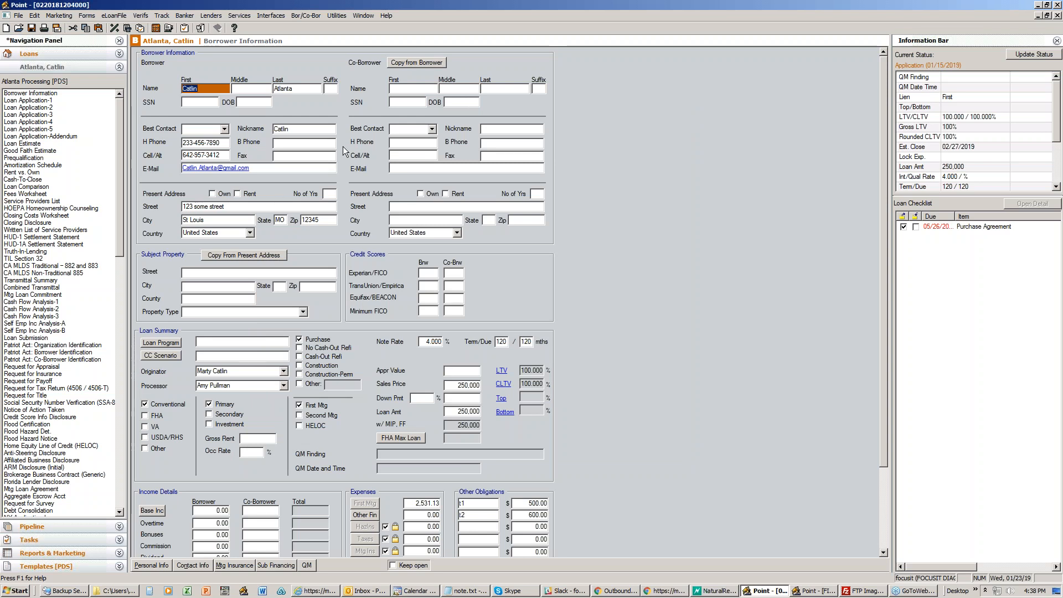
Open Borrower Forms for the loan to view the available form categories, and close it without printing.
click(44, 28)
drag(518, 166, 387, 168)
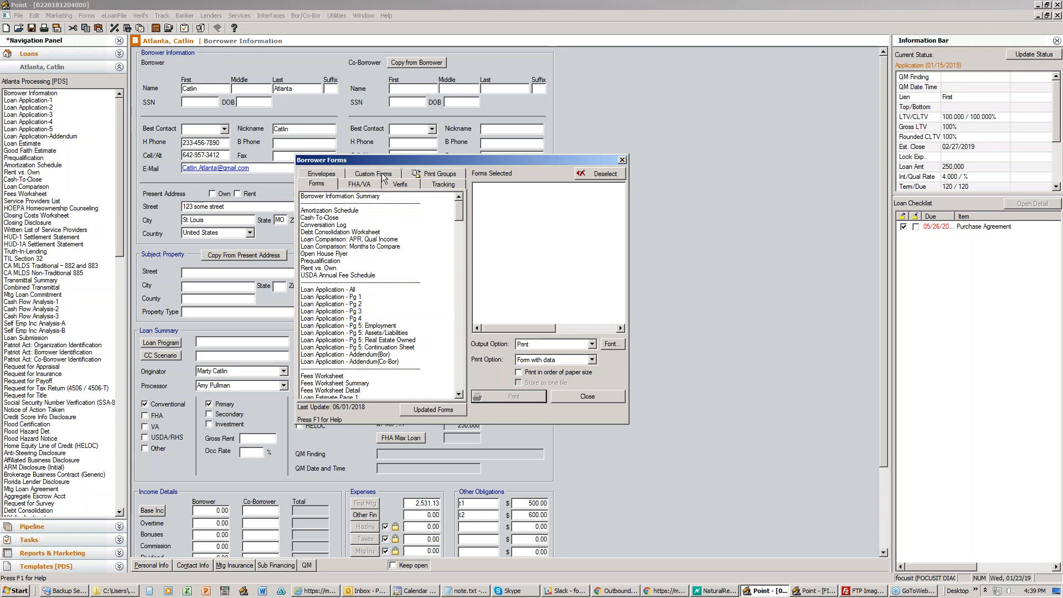
click(622, 160)
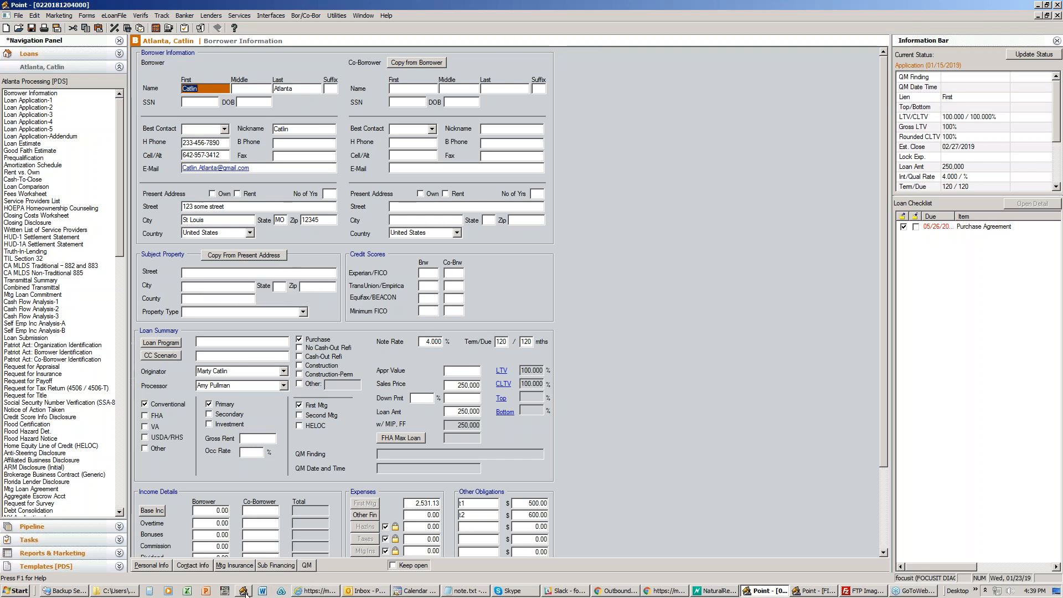
Minimize Point and the browser, dismiss the webpage message on the desktop, and bring the loan's Point window back.
click(1039, 6)
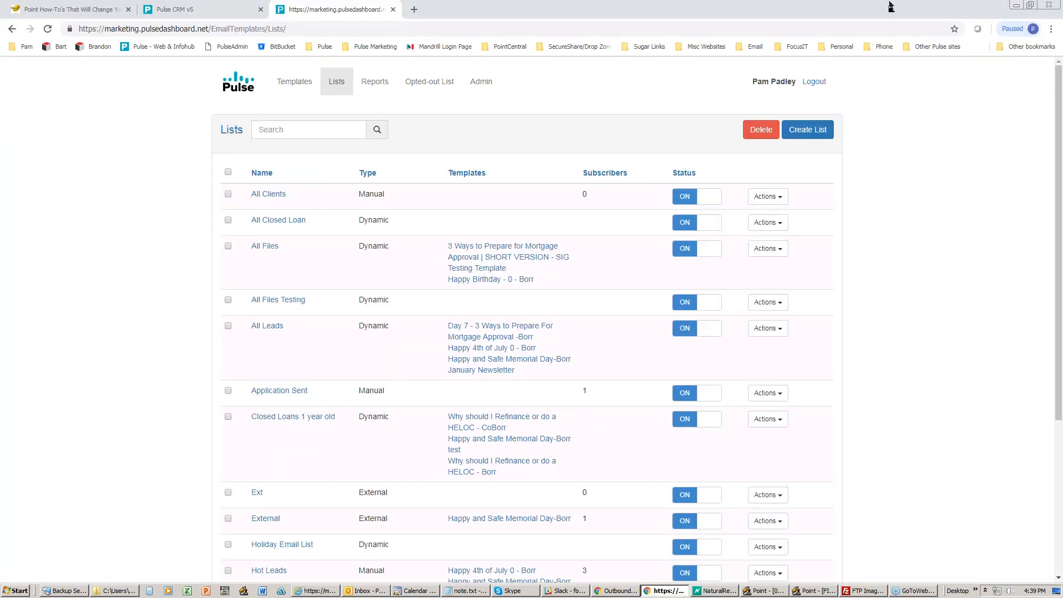
click(1020, 5)
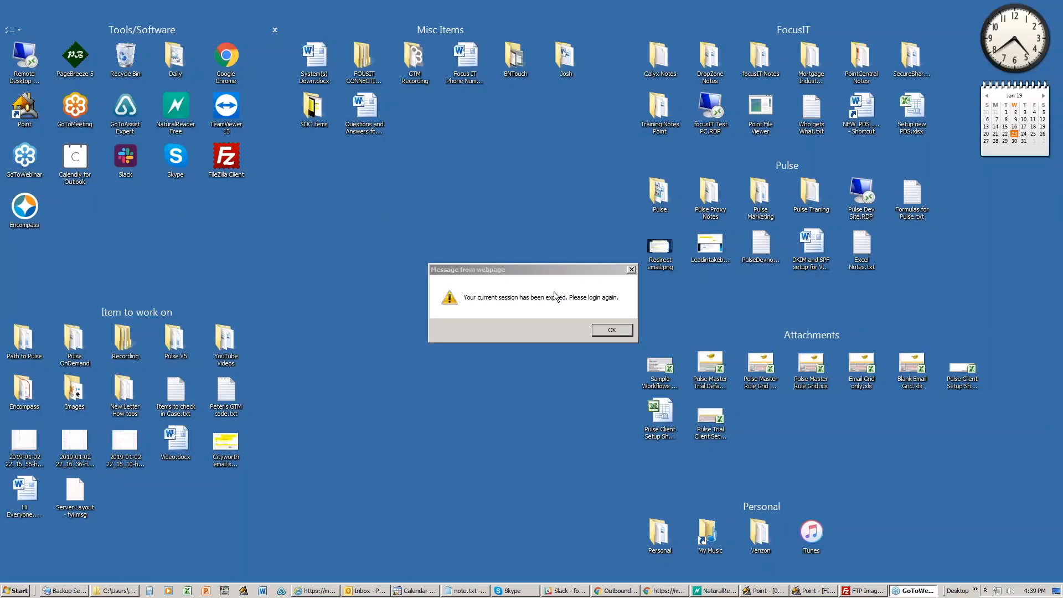
click(612, 330)
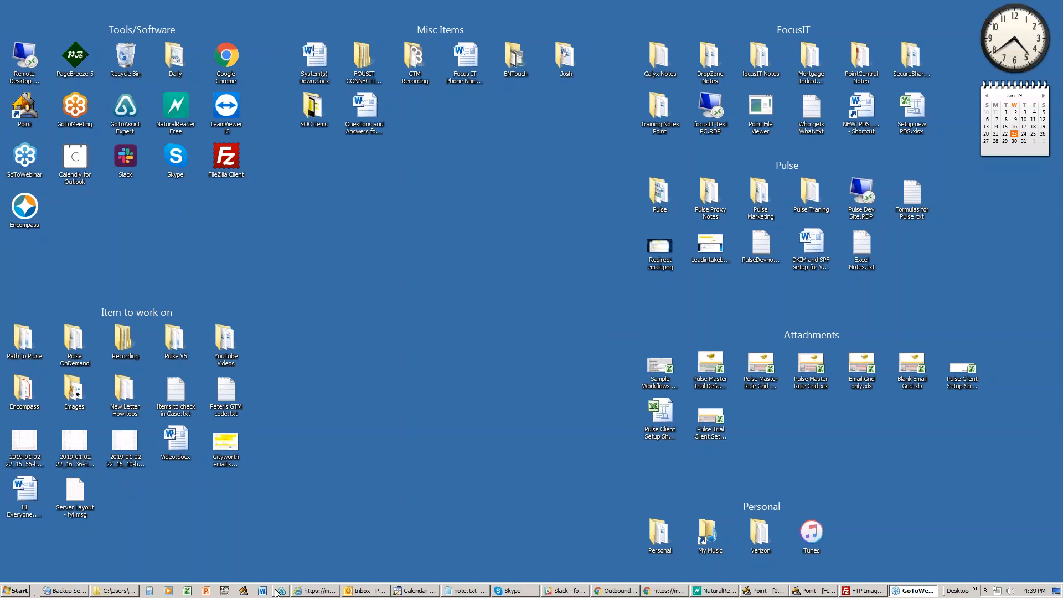
click(753, 592)
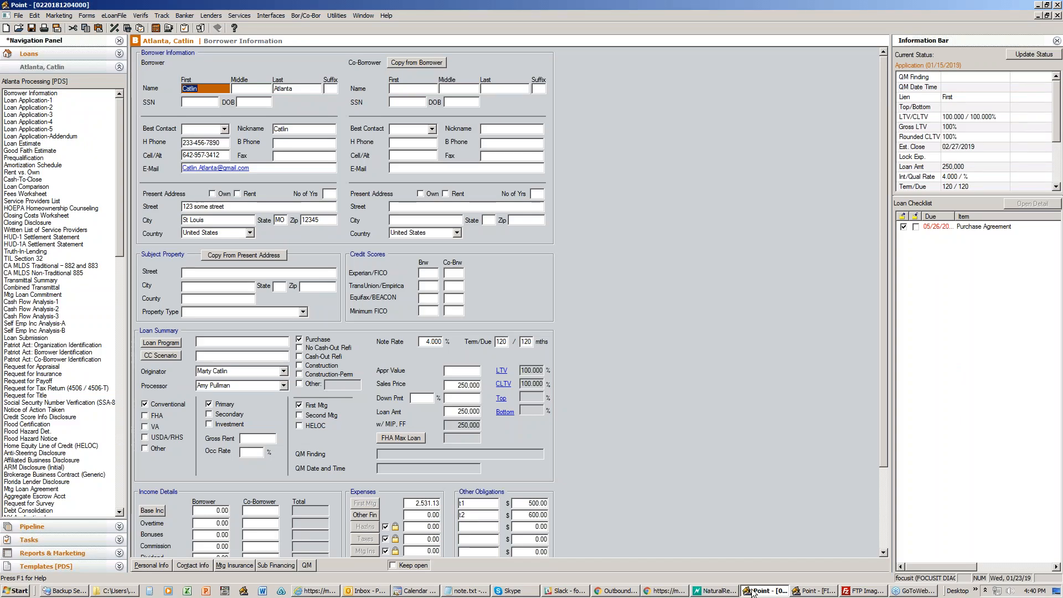
Show the FIELDID file's Borrower Information screen in its own Point window to examine the field IDs, and minimize that window.
click(813, 591)
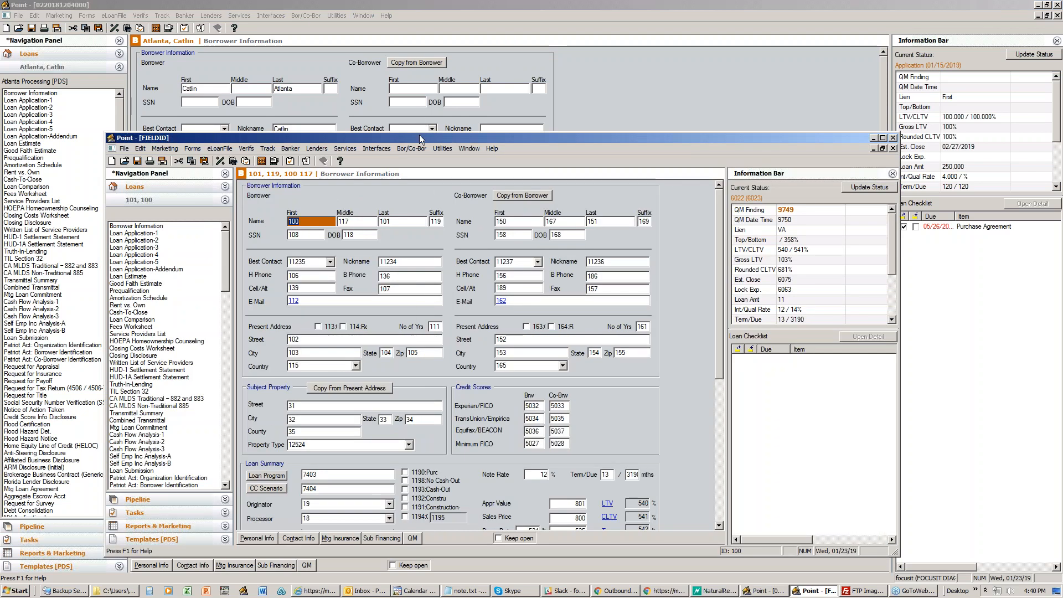
drag(421, 139, 402, 128)
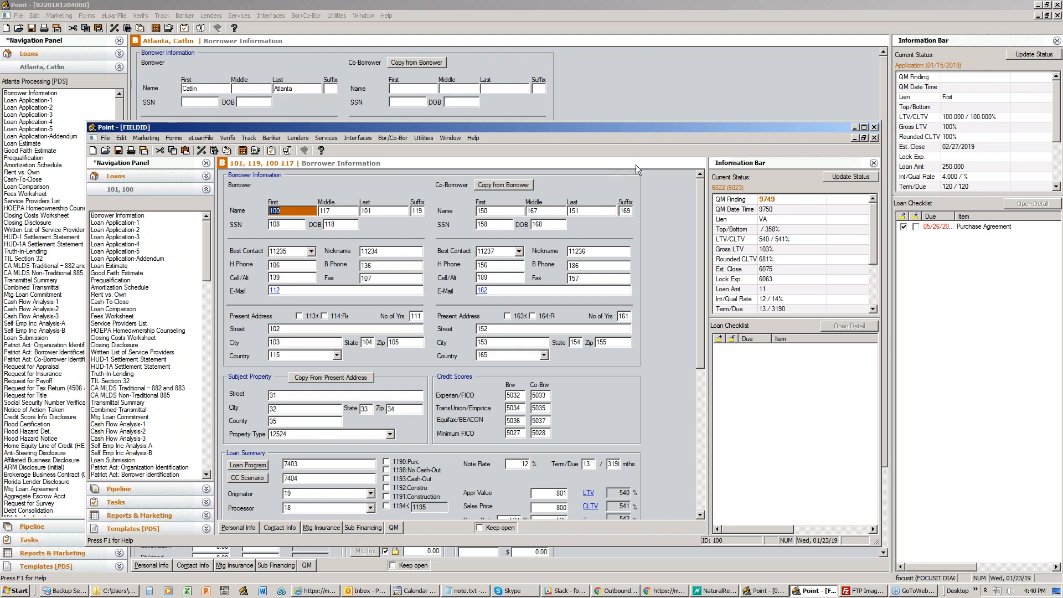
click(855, 127)
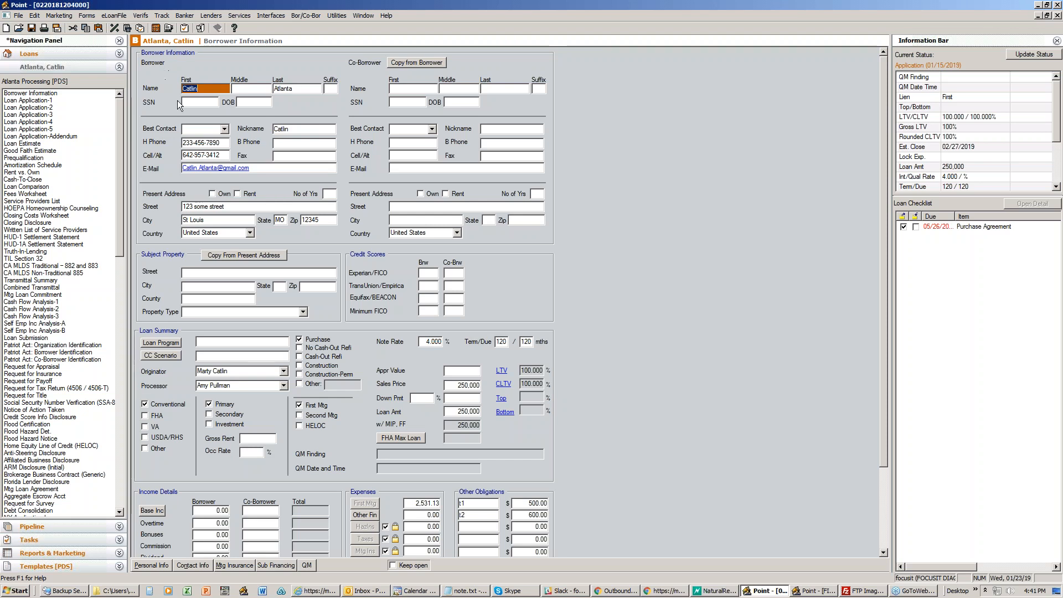
Select the Adverse Action print group in the loan's Borrower Forms, and check its group definition without saving changes.
click(44, 28)
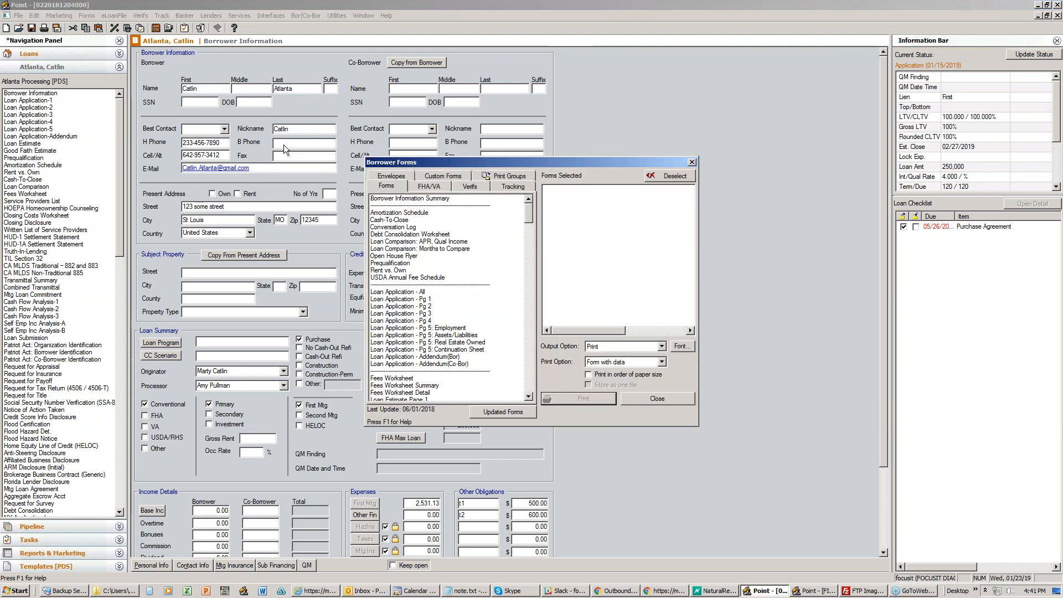
click(505, 176)
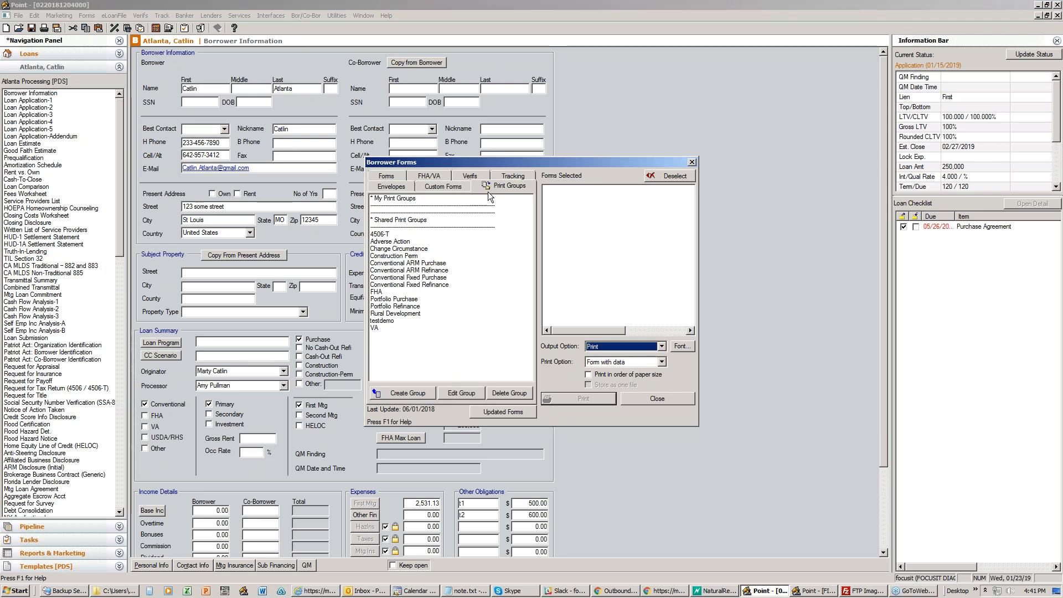
drag(566, 163, 513, 163)
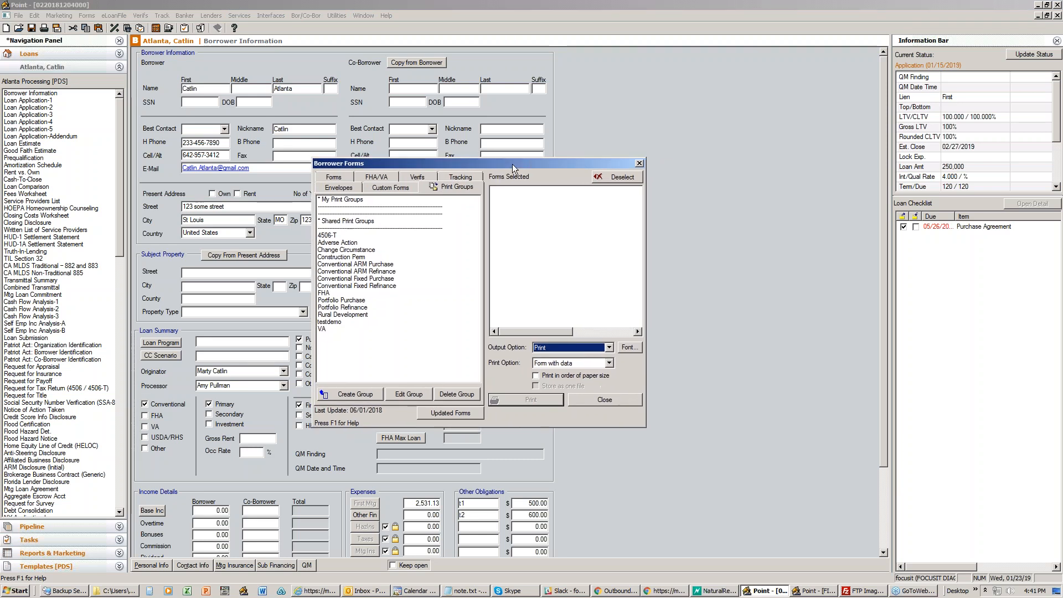
click(328, 243)
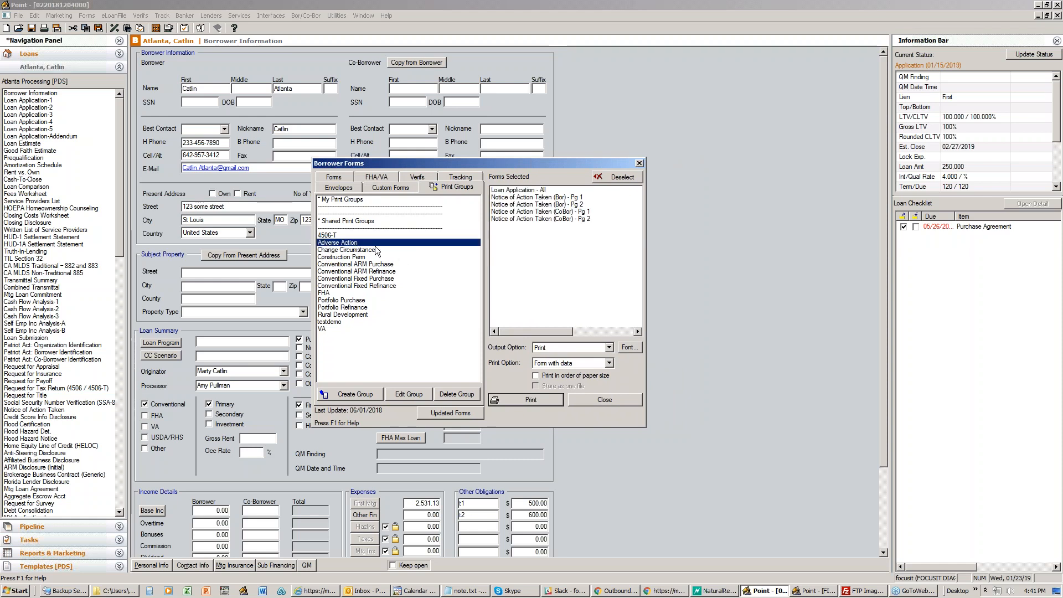
click(407, 395)
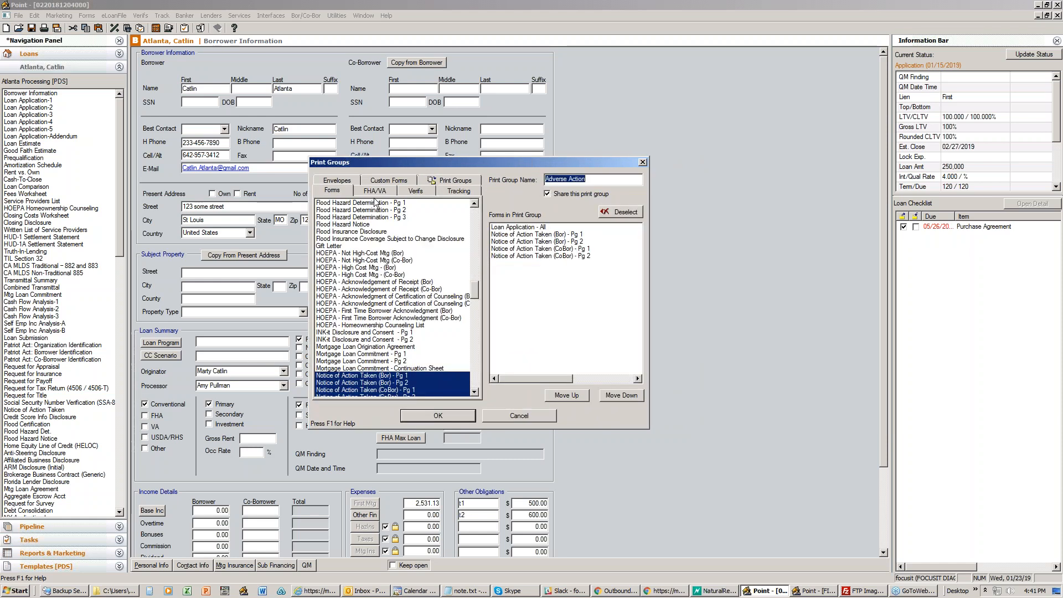
click(519, 416)
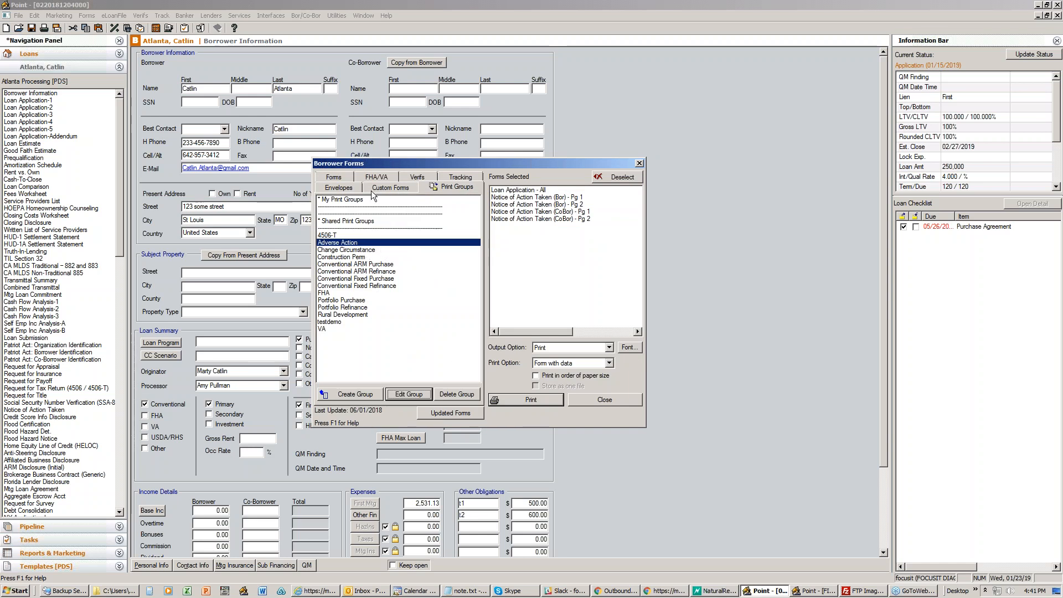
Add Flood Hazard Determination pages 3, 2 and 1 to the selected forms, and return to the print groups list.
click(341, 179)
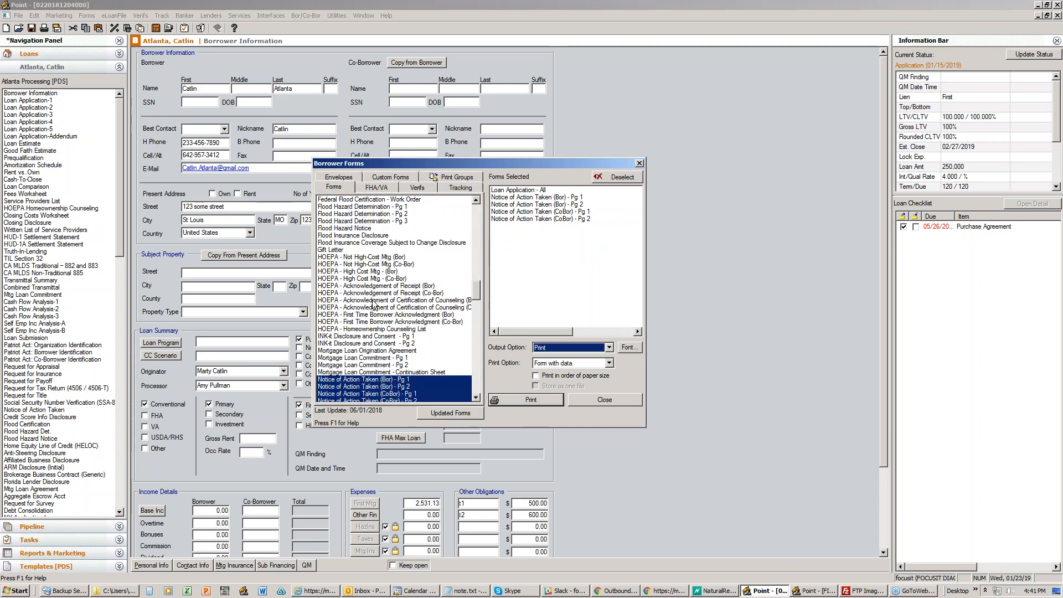
click(373, 221)
click(374, 214)
click(374, 207)
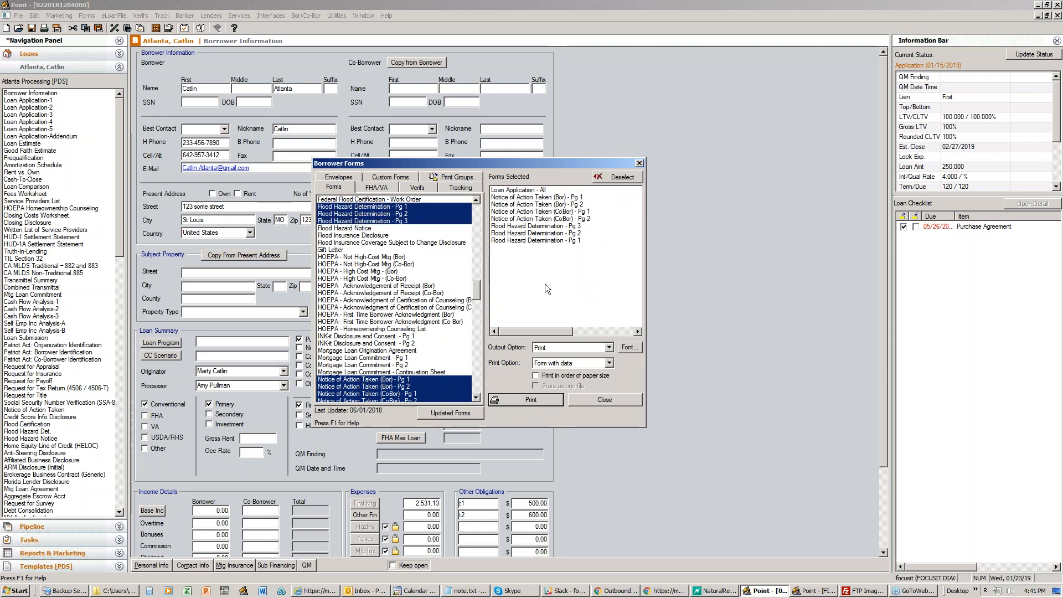
click(449, 179)
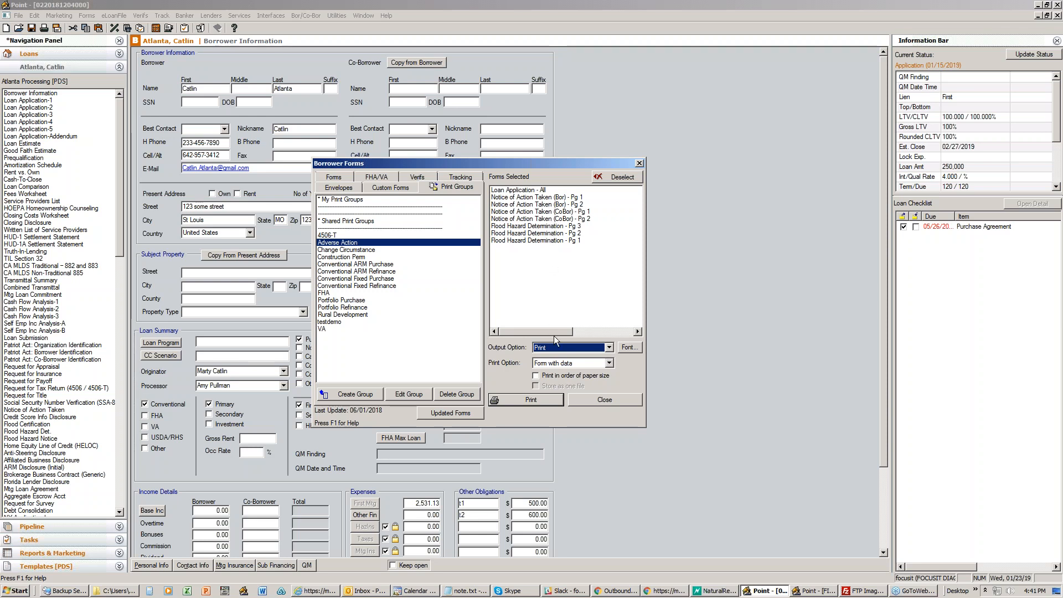
Close the Borrower Forms window and leave the loan for a Report & Marketing template, discarding the loan file's changes.
click(639, 163)
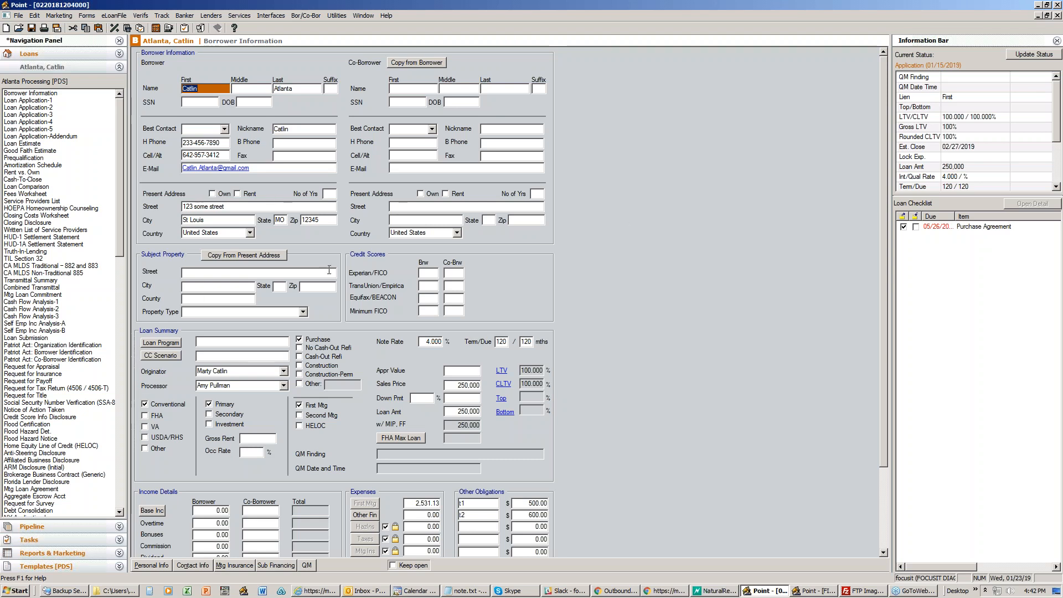
click(41, 565)
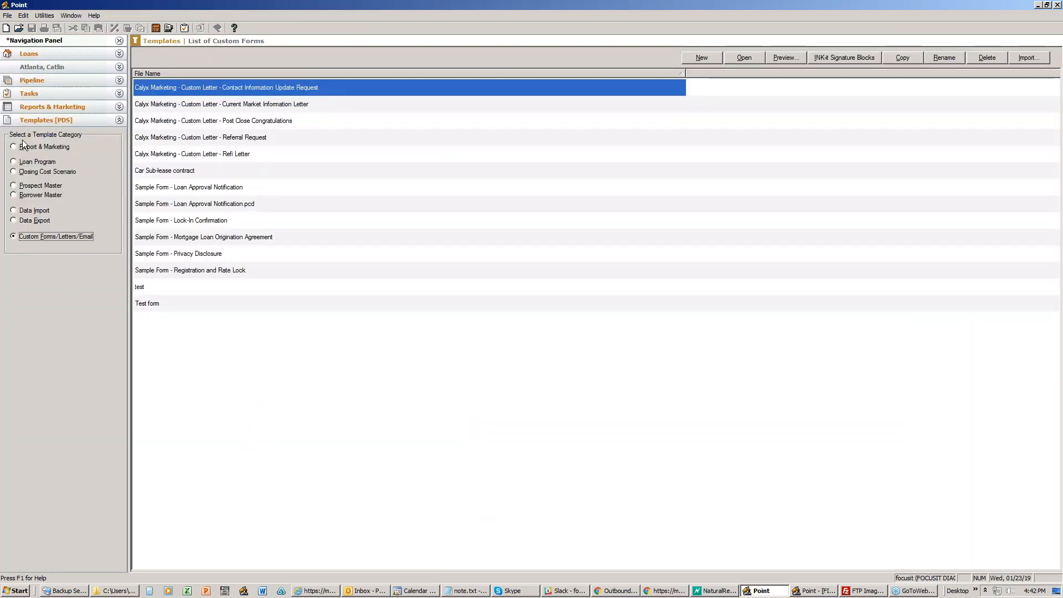
click(25, 147)
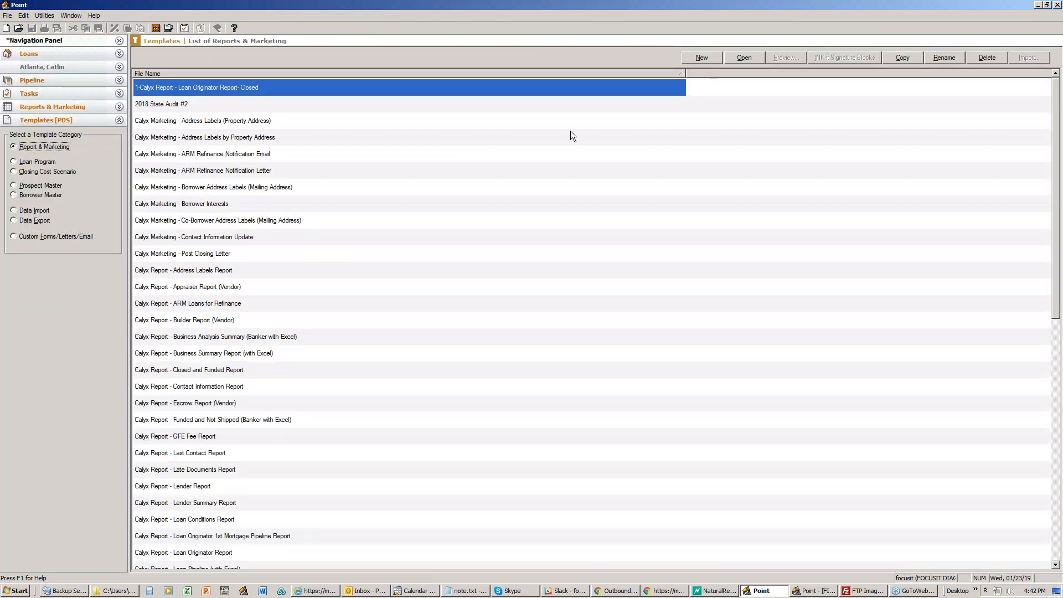
click(702, 57)
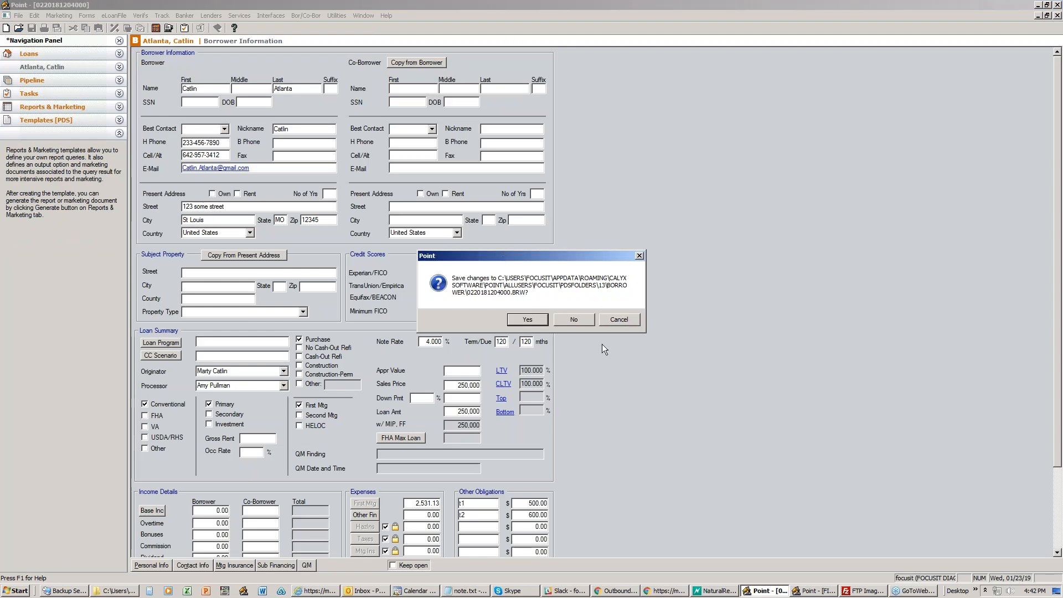
click(568, 316)
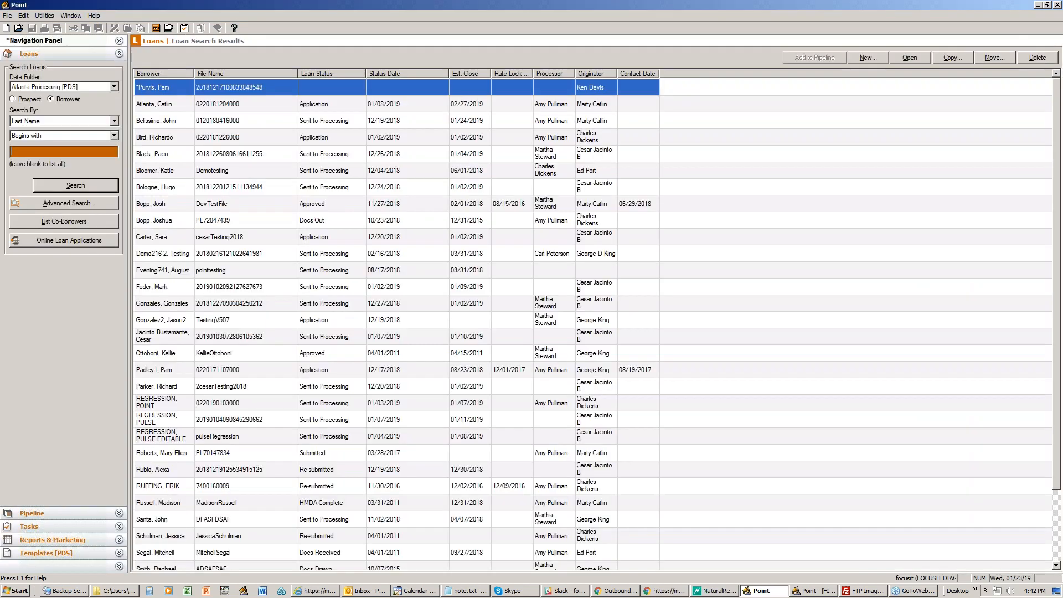
Create a new Report & Marketing template with the report title Birthday List.
click(46, 553)
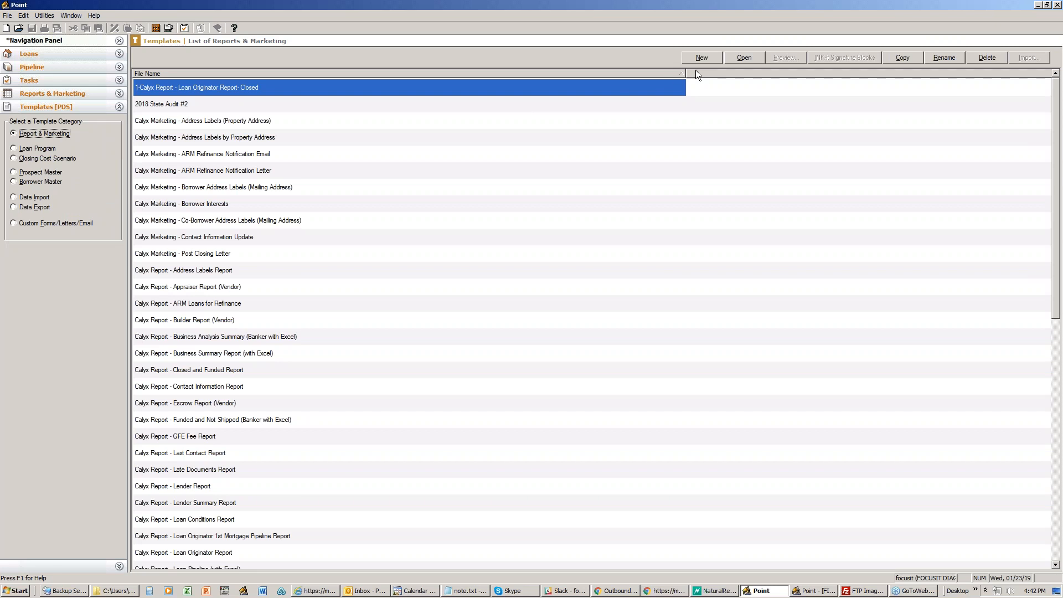
click(699, 58)
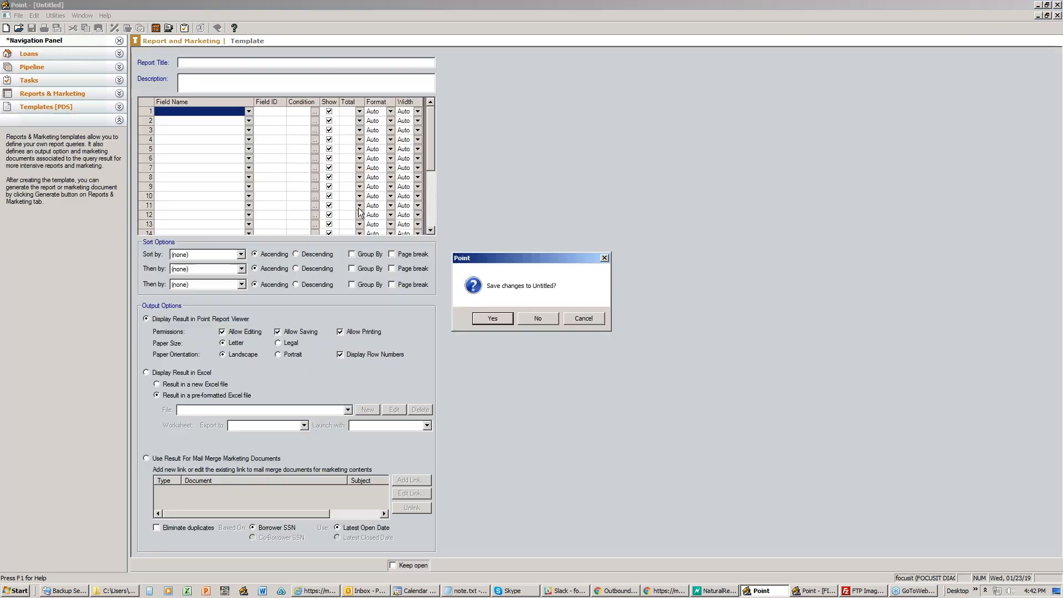
click(537, 316)
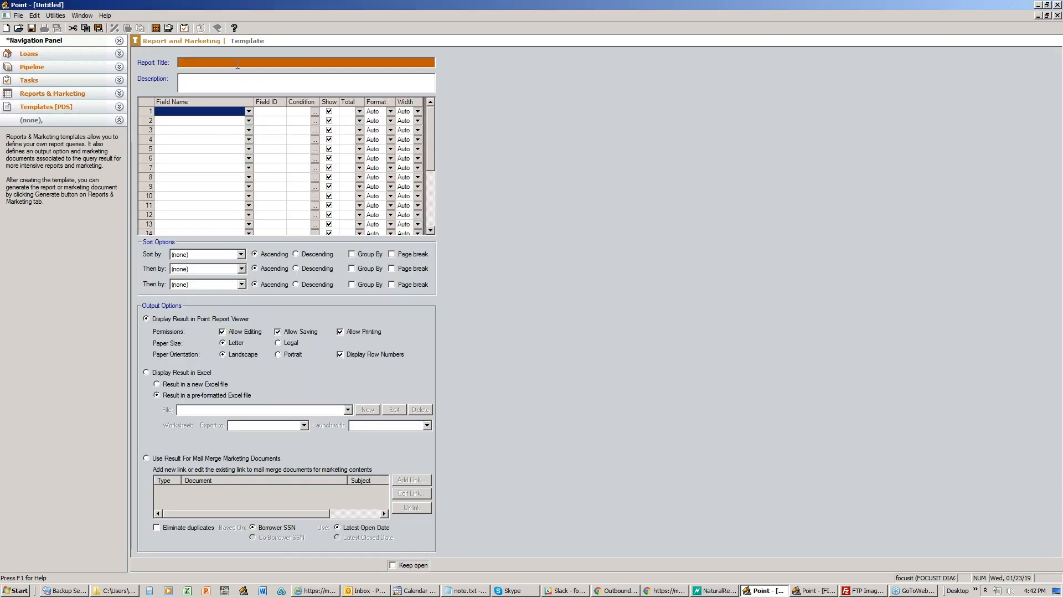
text(thday List)
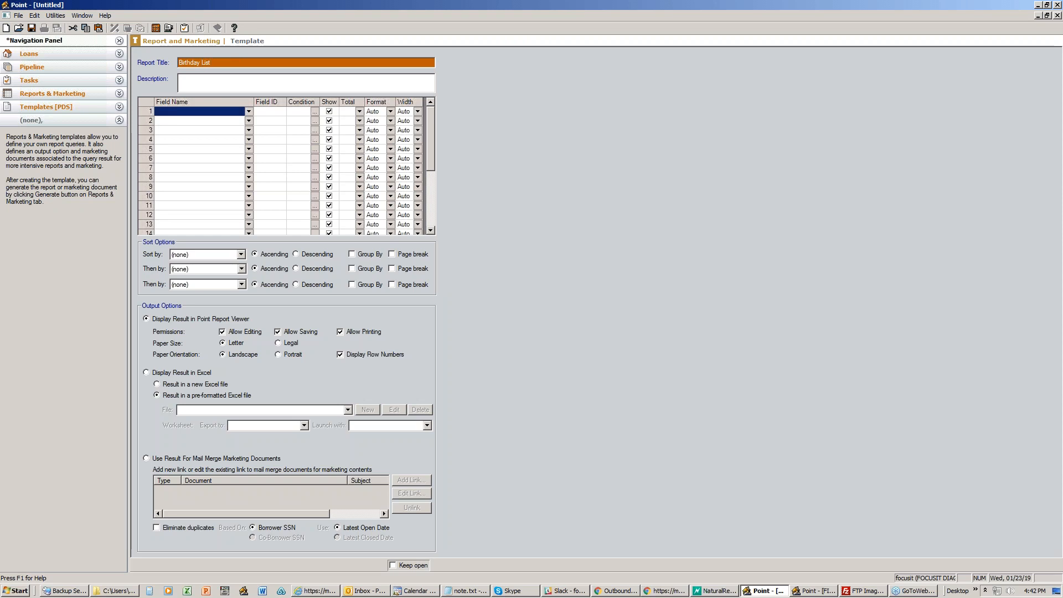
Add First Name with field ID 100 and Last Name with field ID 101 as the report's first two fields.
click(212, 109)
text(First Name)
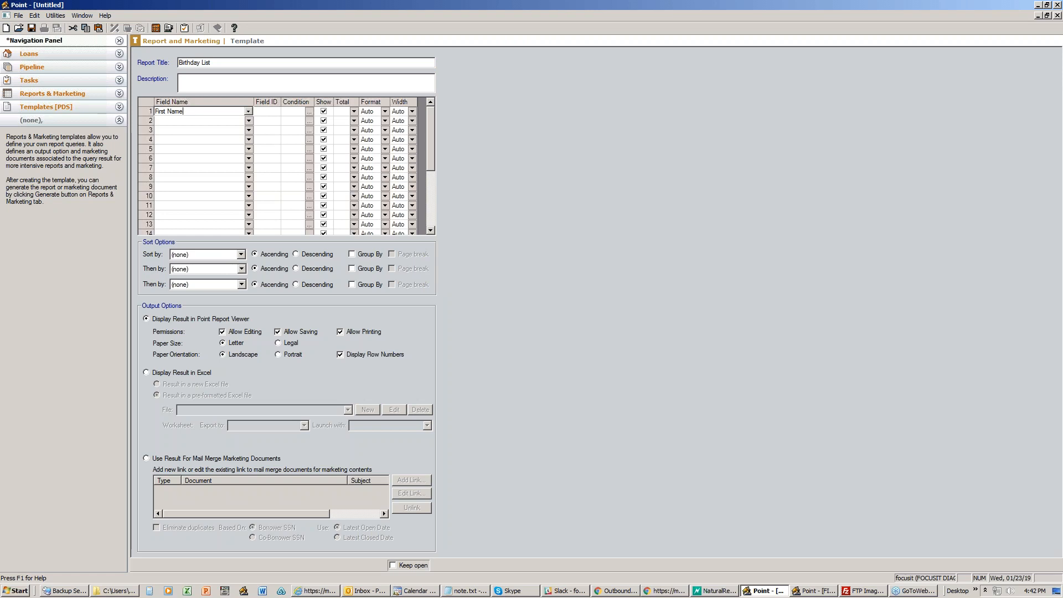
key(Tab)
text(100)
key(Tab)
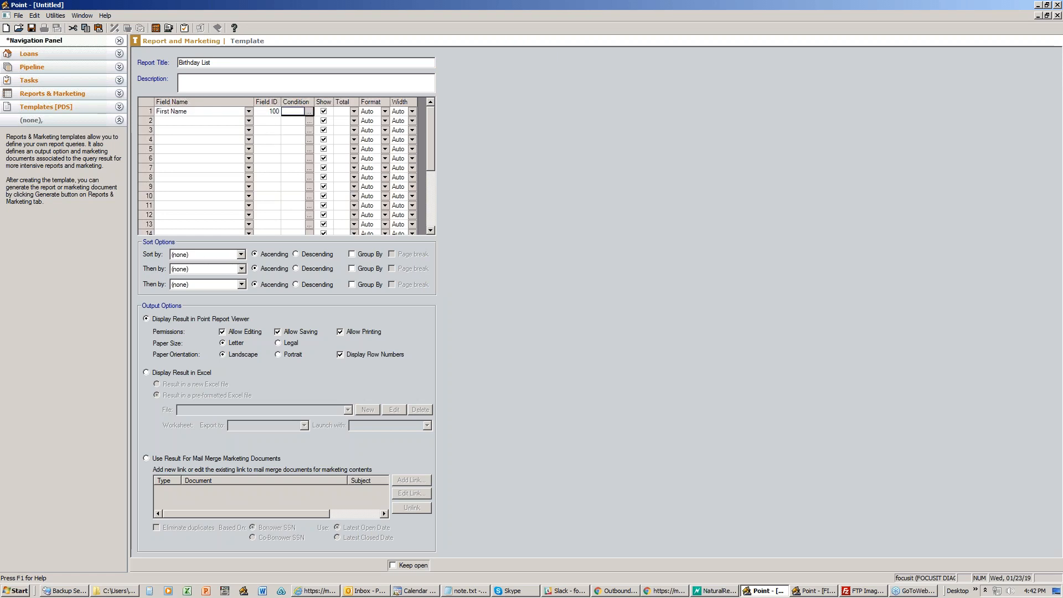
click(203, 123)
text(Last Name)
key(Tab)
text(101)
Add DoB as the third report field with ID 118, looking up the borrower DOB field in the FIELDID file.
click(182, 130)
text(DoB)
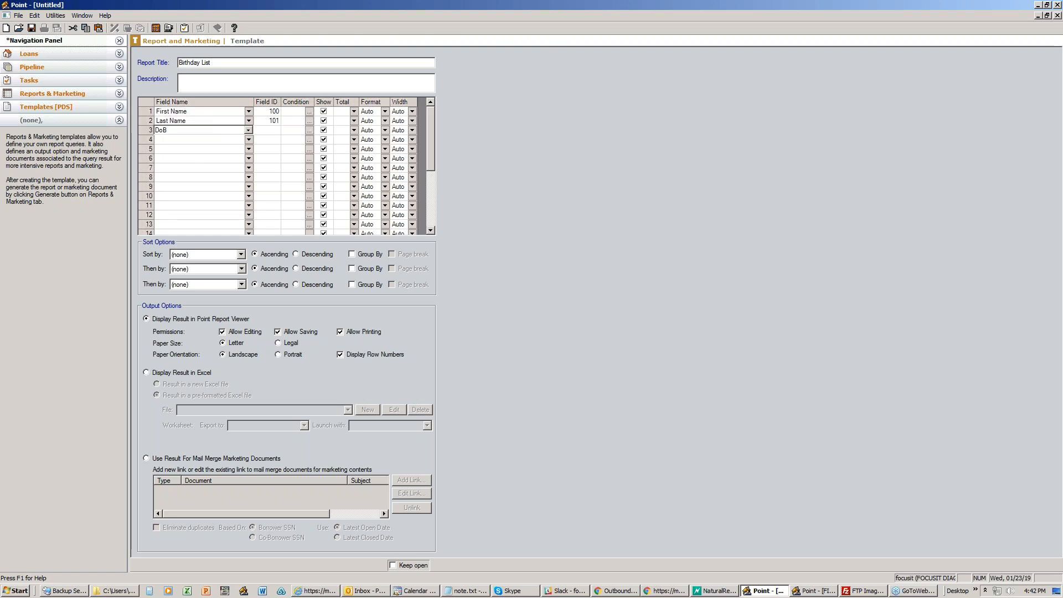
text(oB)
key(BackSpace)
key(BackSpace)
text(o)
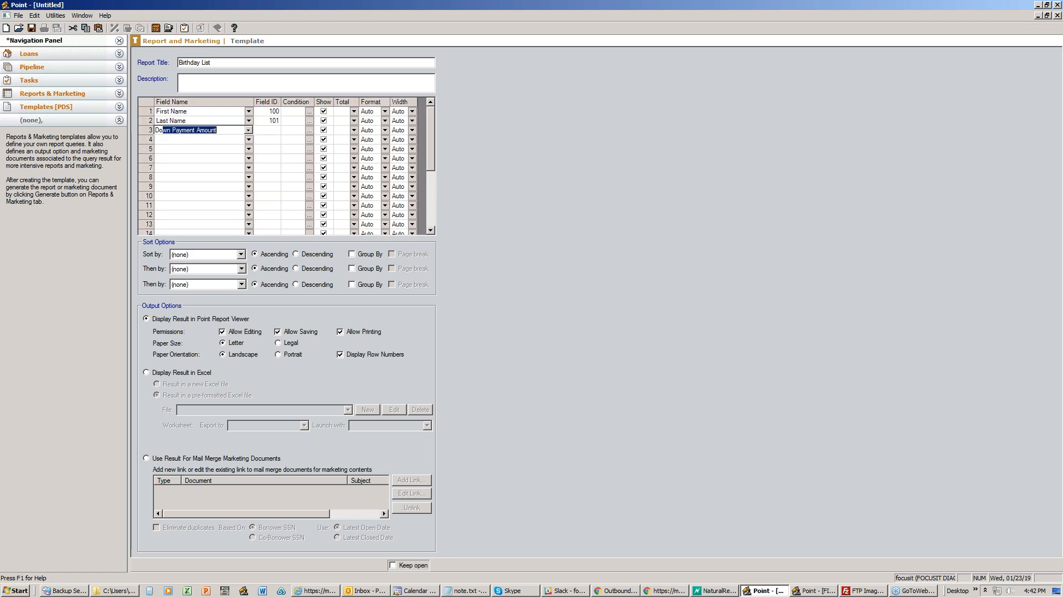
text(B)
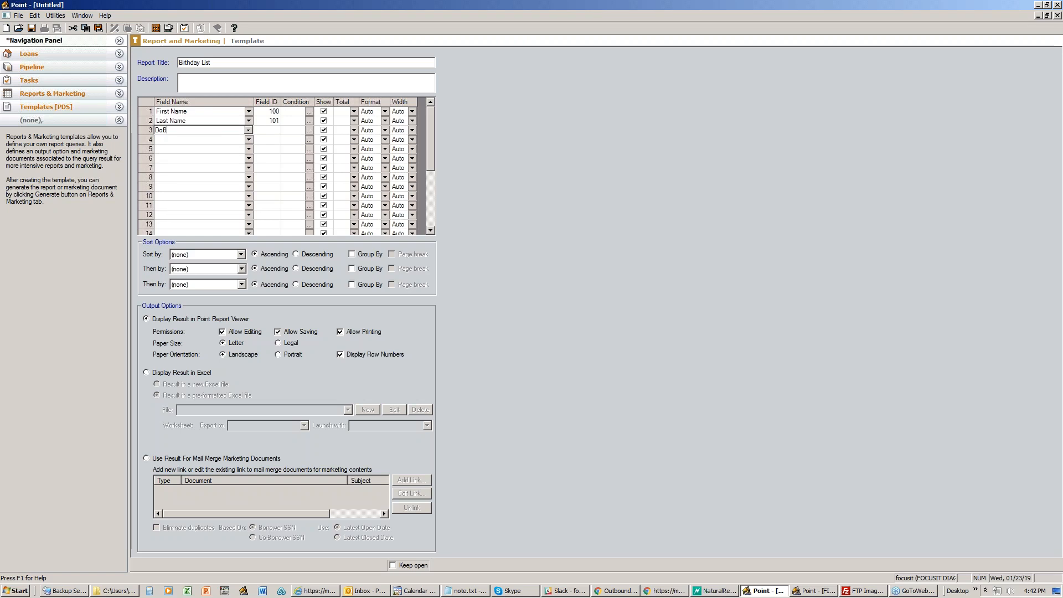
click(276, 130)
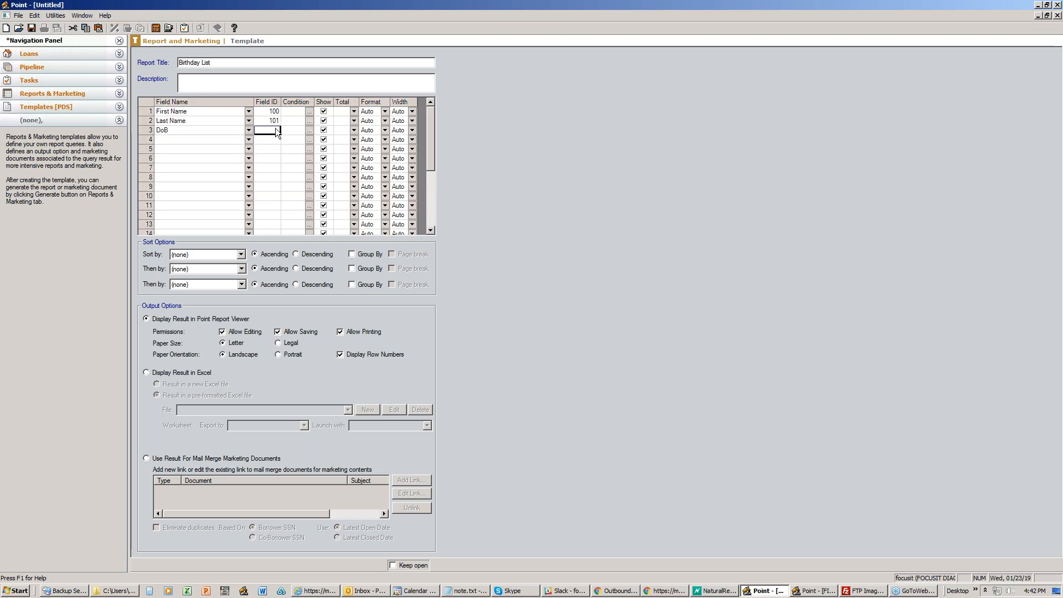
click(815, 591)
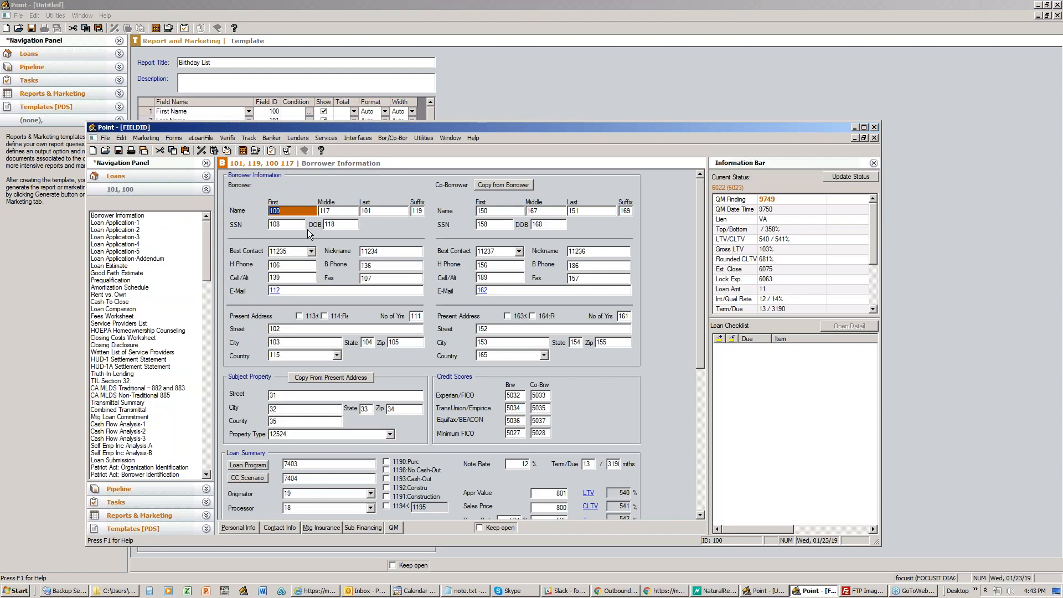
click(339, 224)
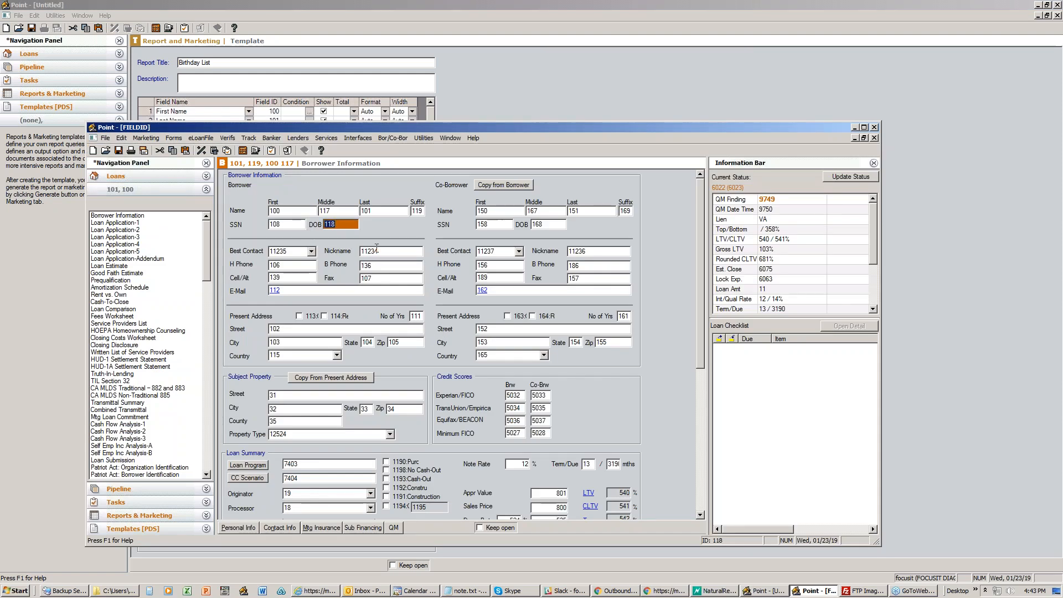
click(855, 127)
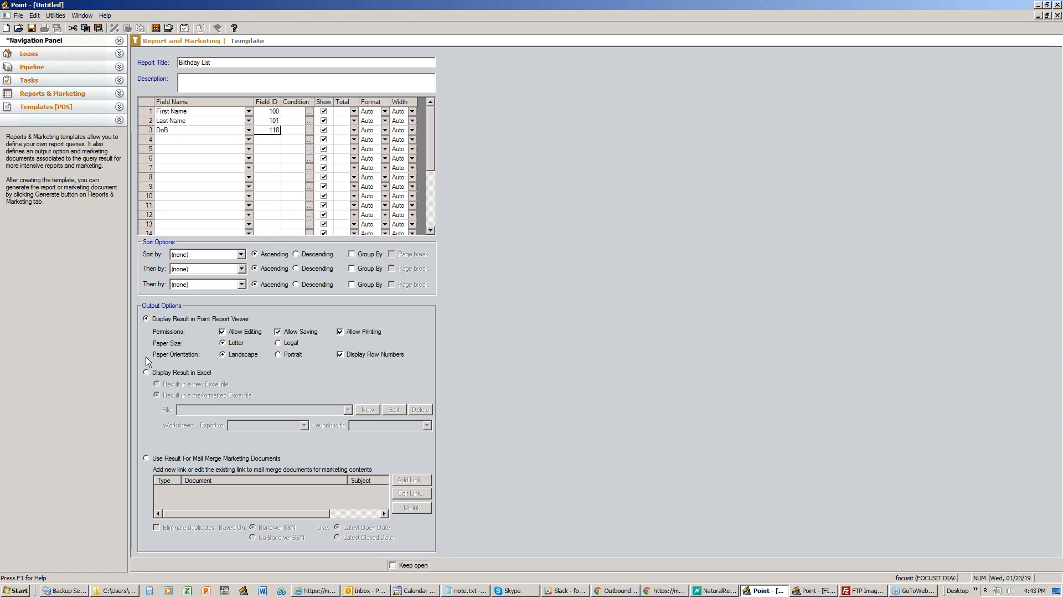
Set the report output to display the result in a new Excel file.
click(146, 373)
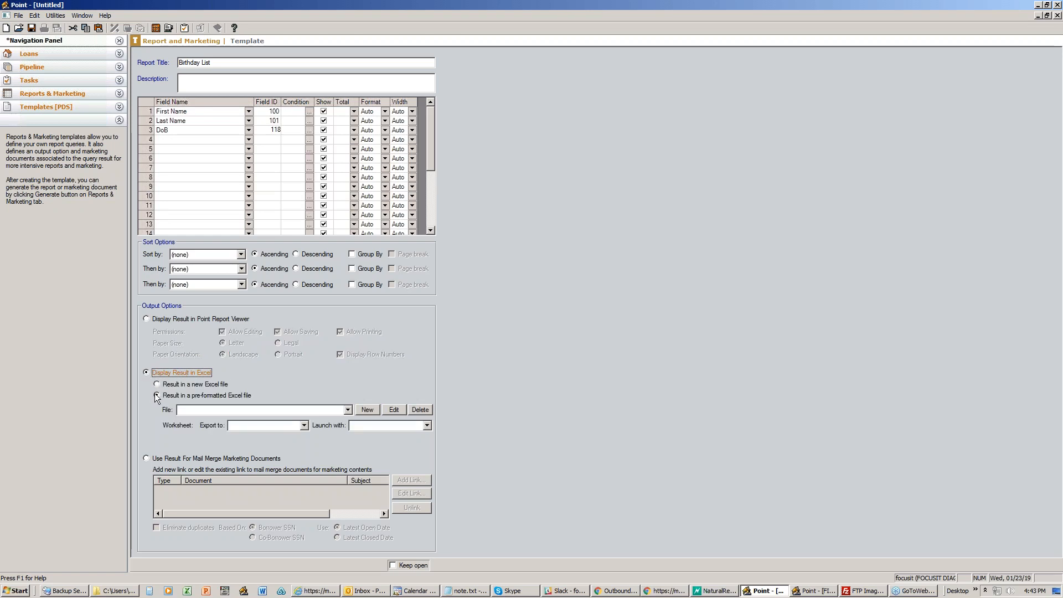
click(157, 384)
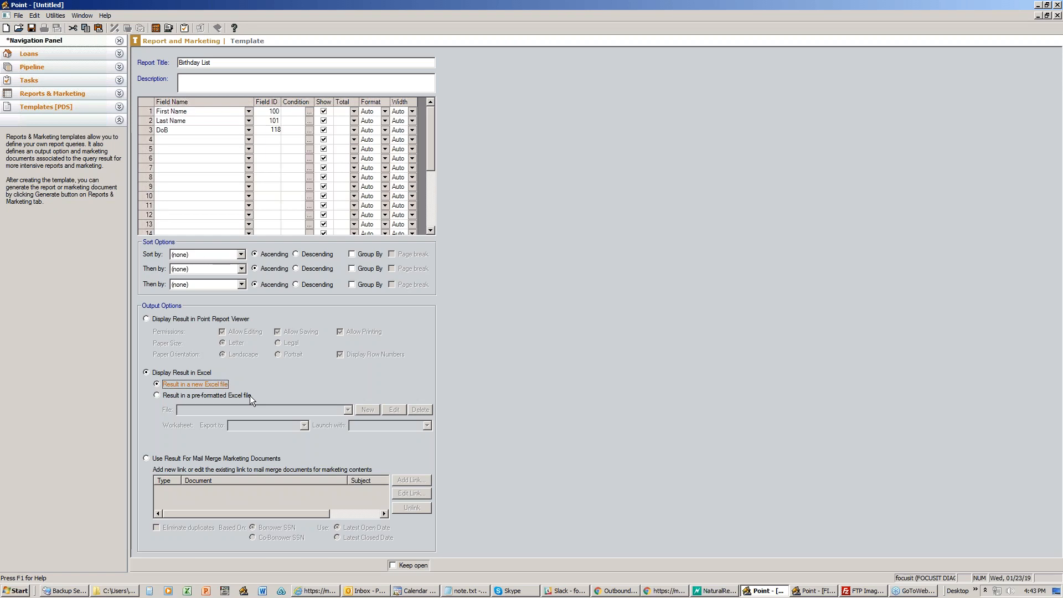
click(157, 396)
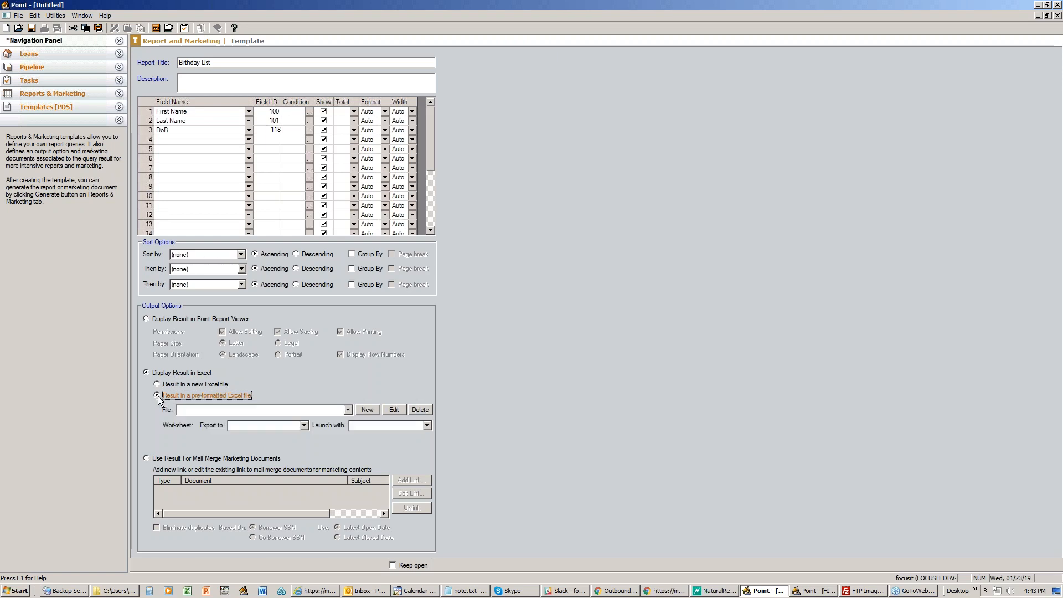
click(257, 410)
click(236, 408)
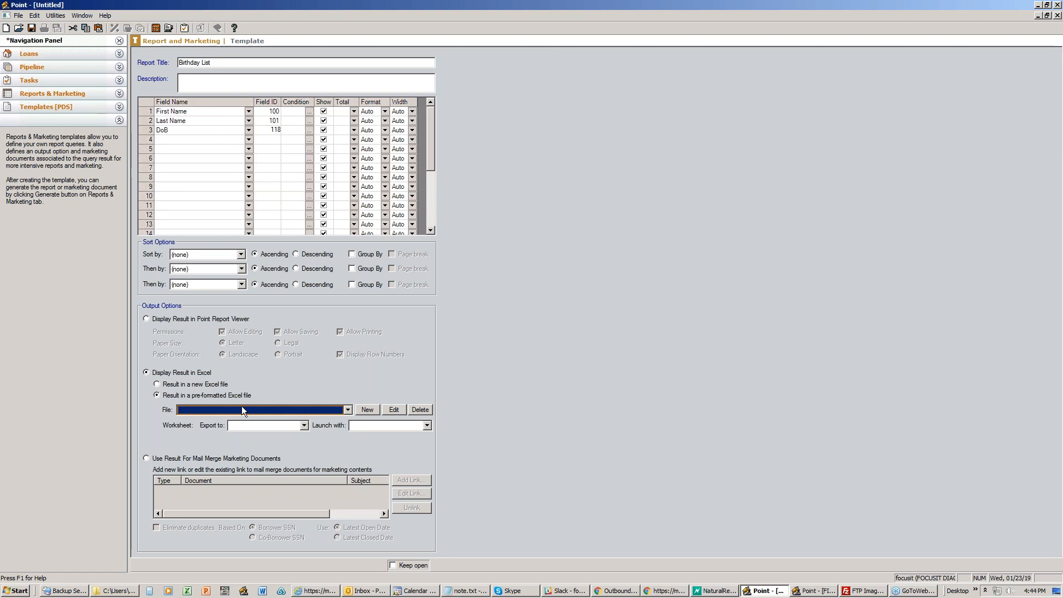
click(157, 384)
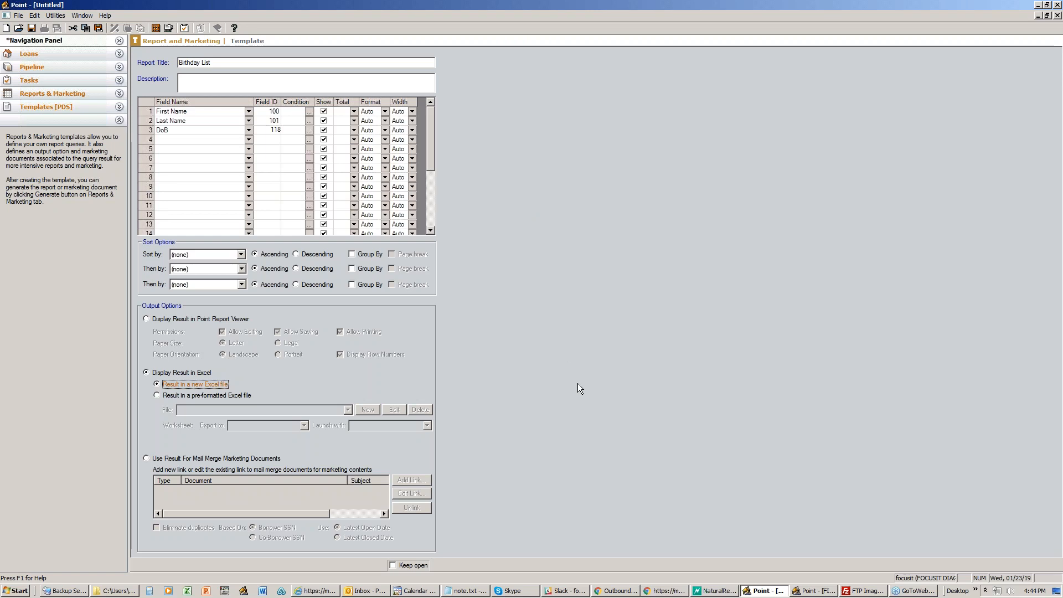
Switch to Pulse in the browser to view the marketing lists, loans and pipeline, and return to Point.
click(662, 591)
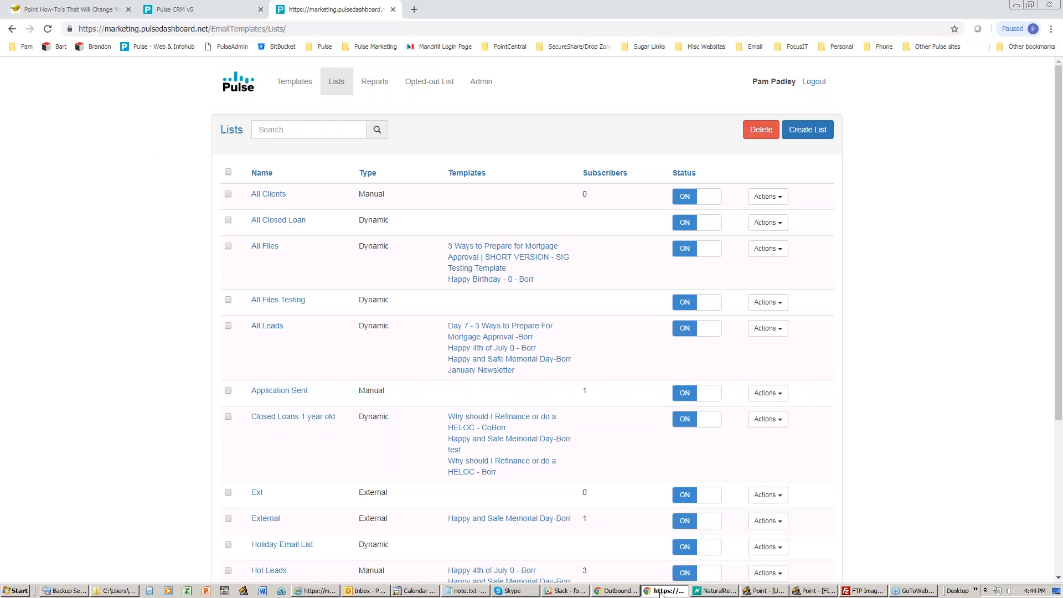
click(187, 11)
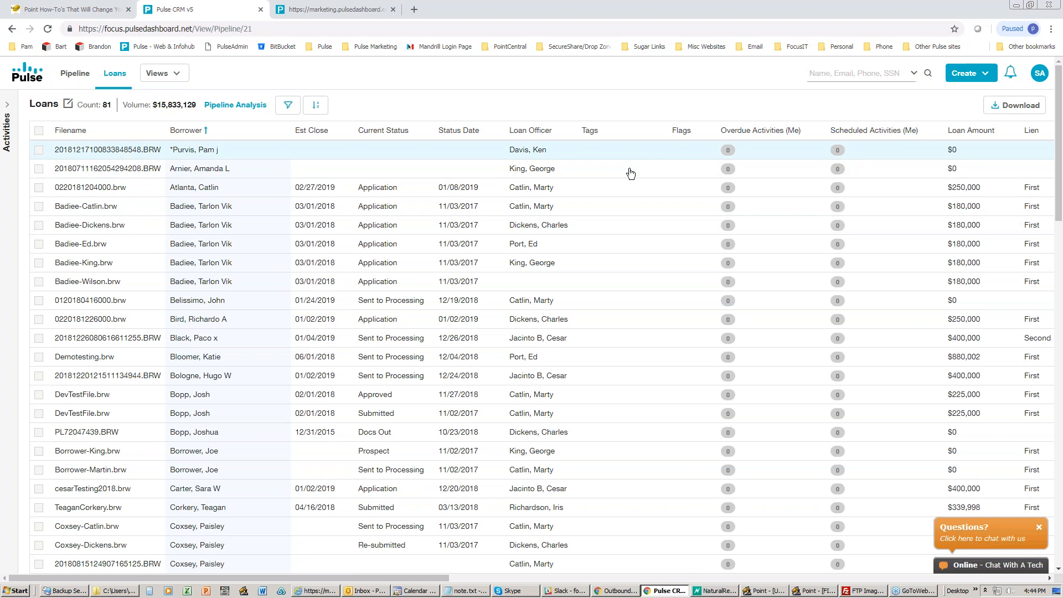
click(78, 75)
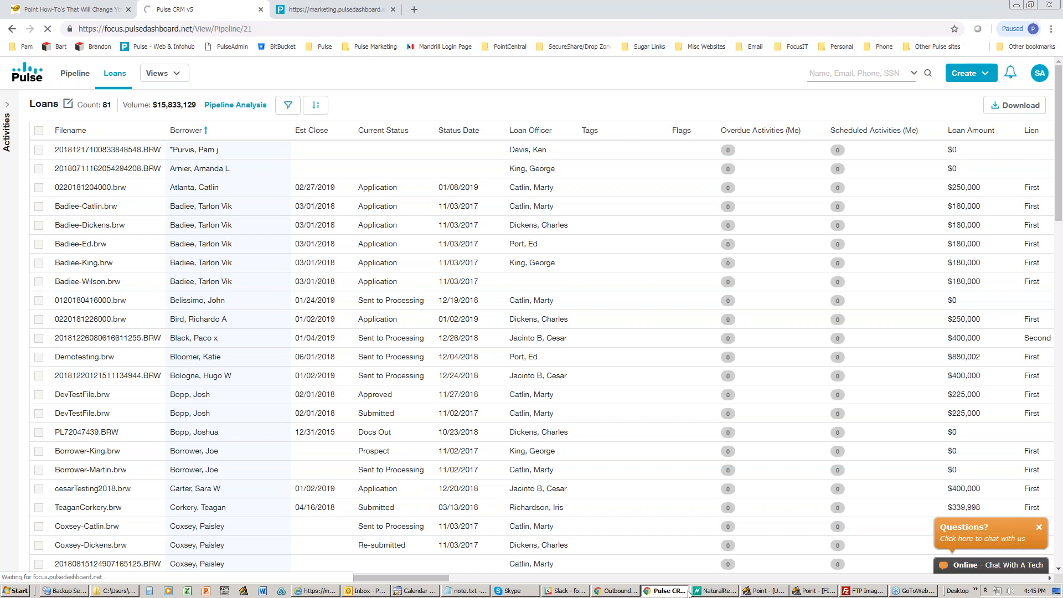
click(785, 591)
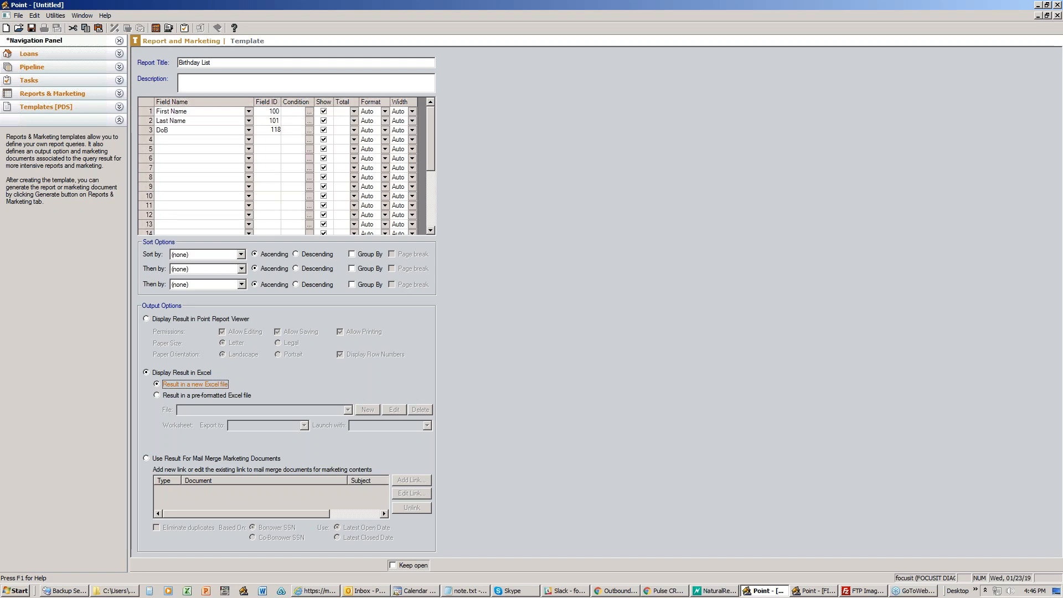
Leave the report template for the custom forms list, and read the Word document import notice without continuing the import.
click(53, 107)
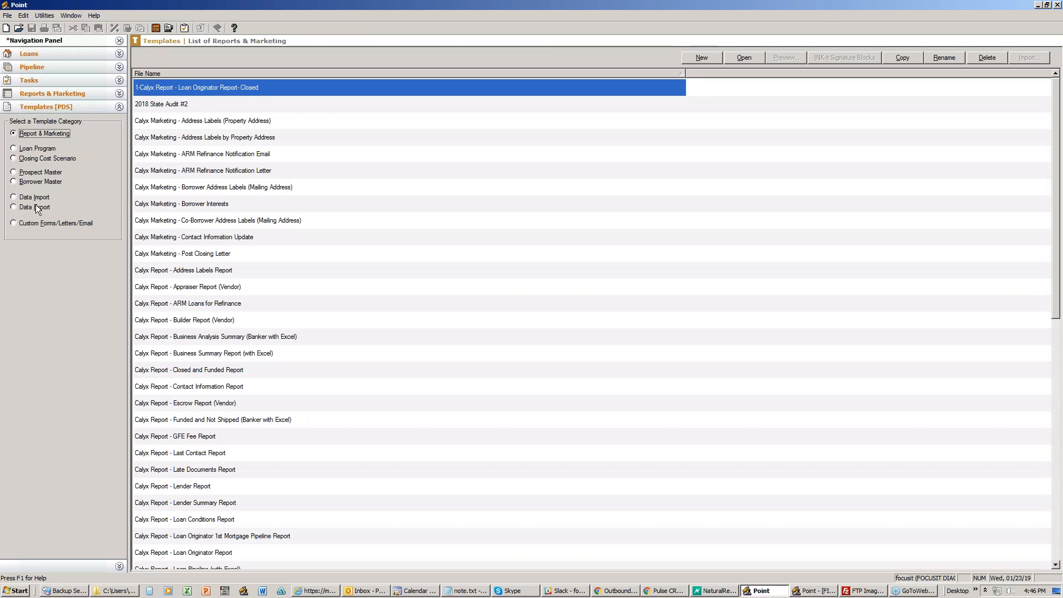
click(25, 221)
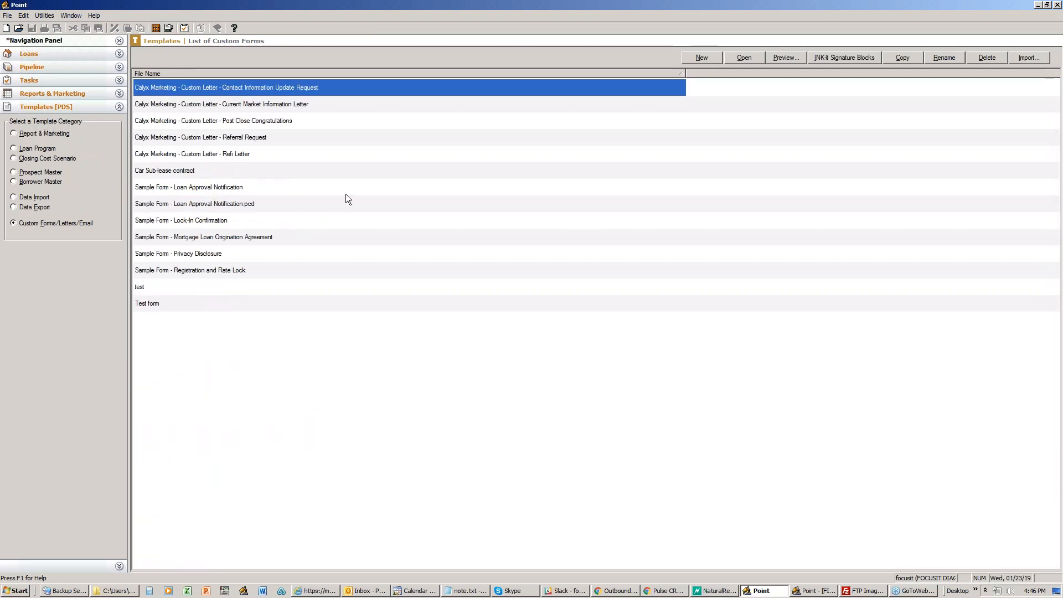
click(1031, 58)
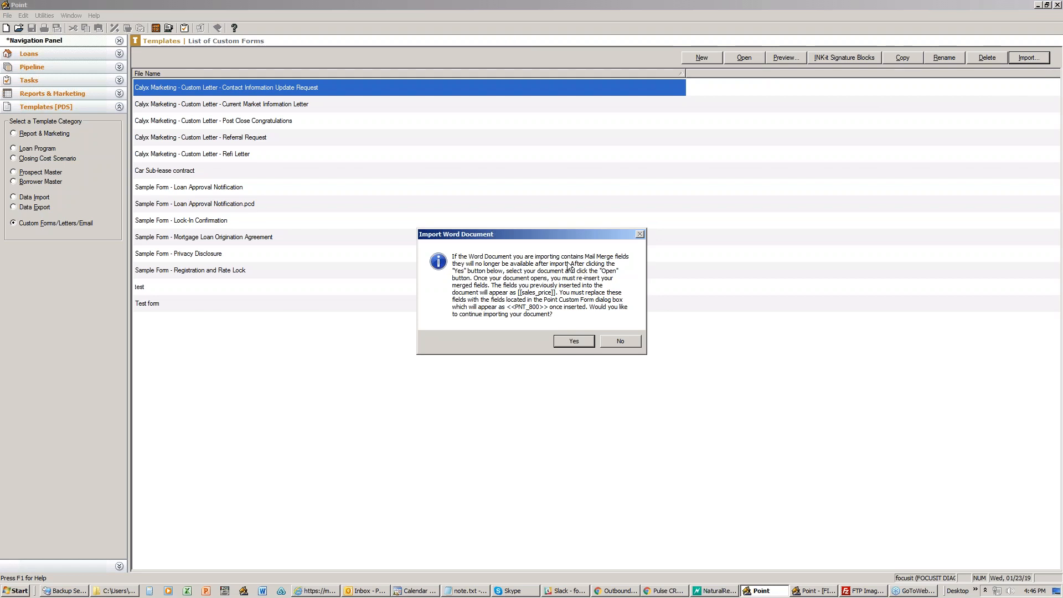
click(618, 343)
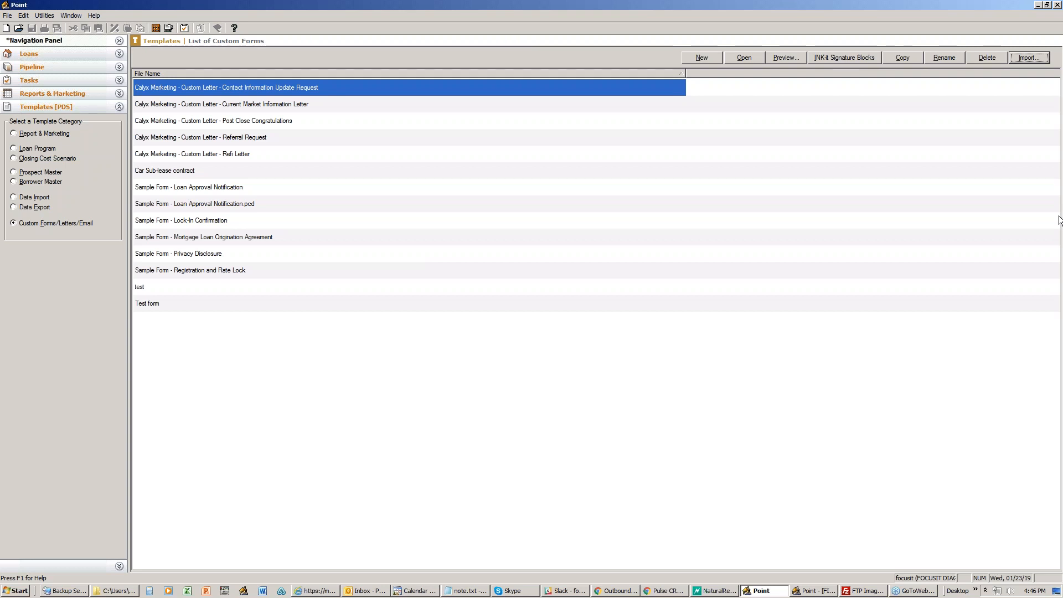
In Reports & Marketing, add the Demo In Process and Demo Closed folders to the selection, and view the originator choices.
click(46, 96)
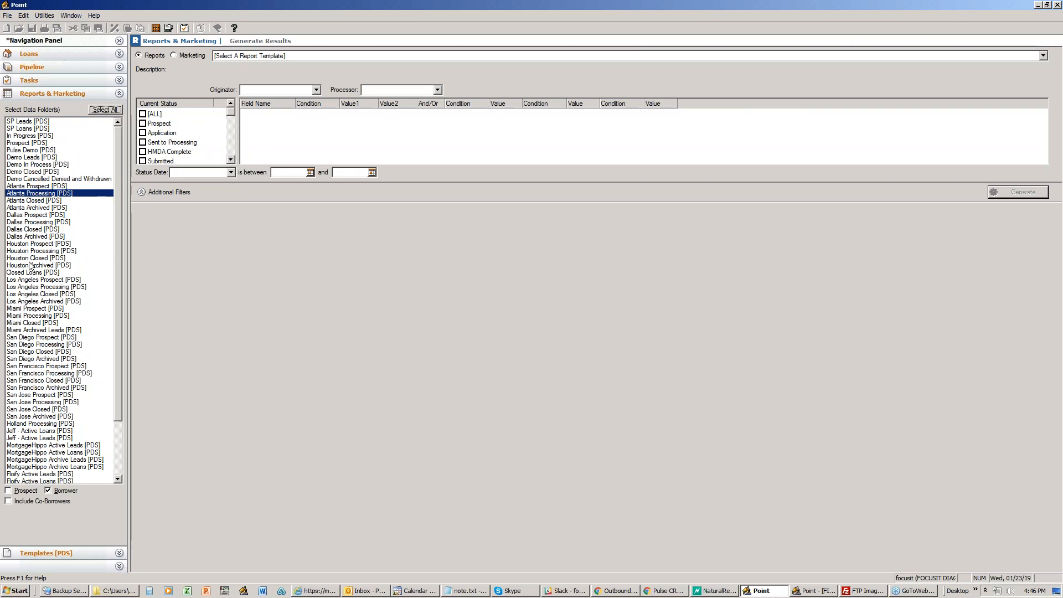
ctrl+click(28, 164)
ctrl+click(22, 171)
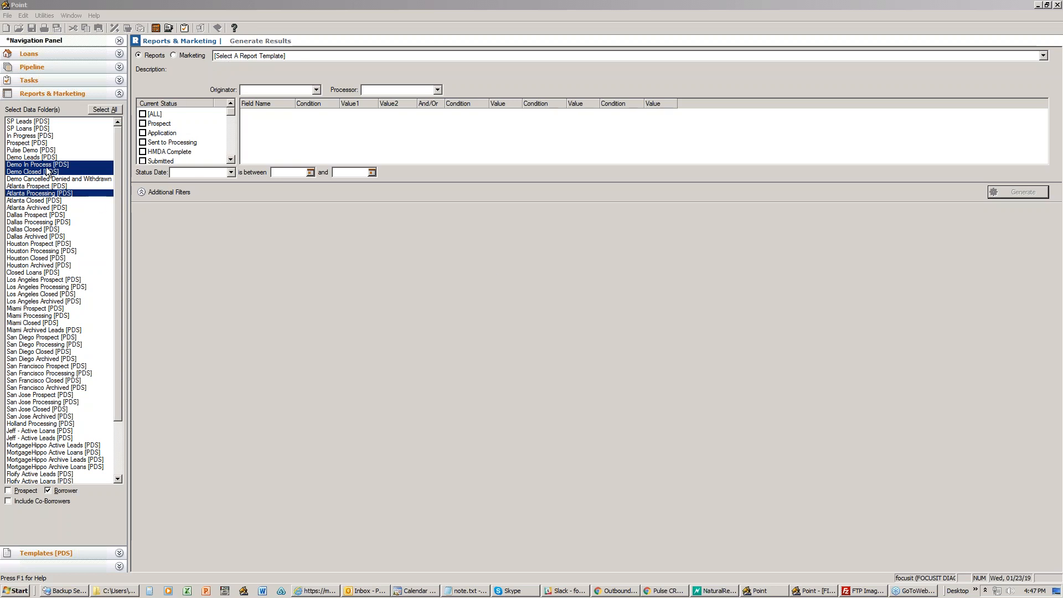
click(317, 90)
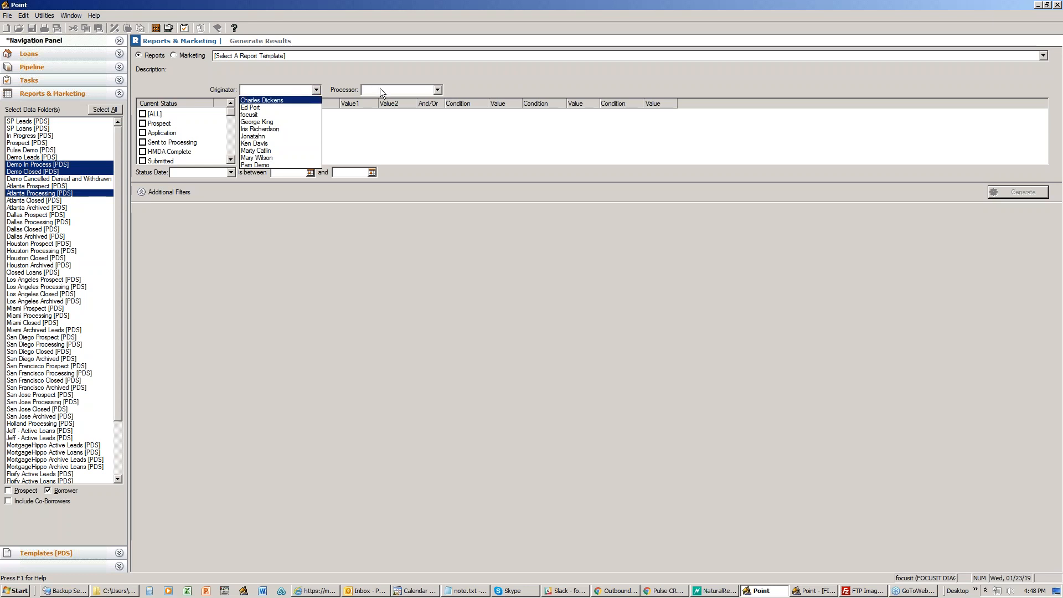
click(348, 71)
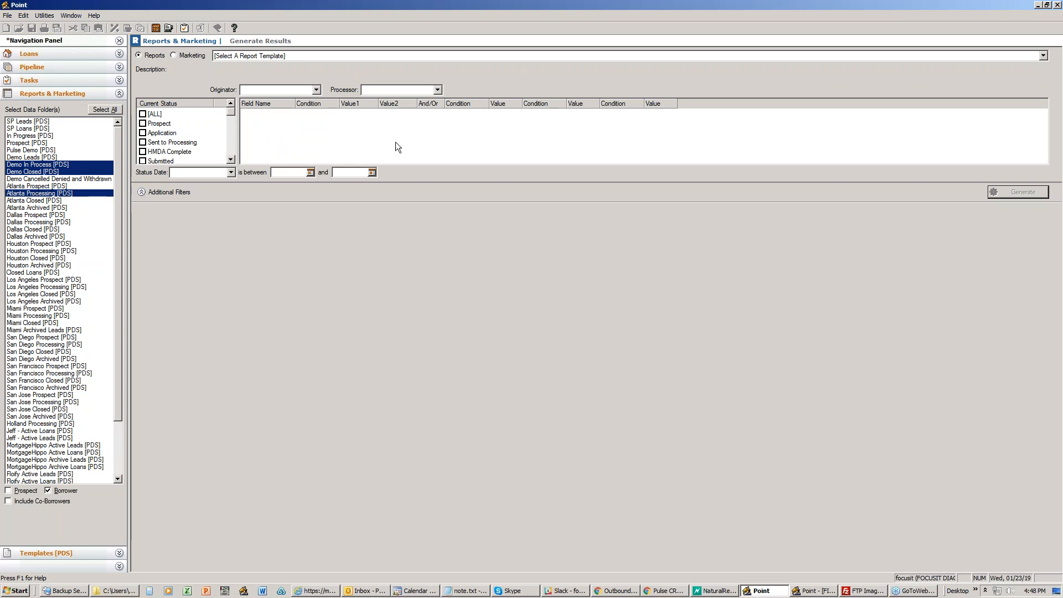
Filter the report by the Closed status with Closed Date as the status date, and include prospect records along with borrowers.
scroll(228, 154, down, 3)
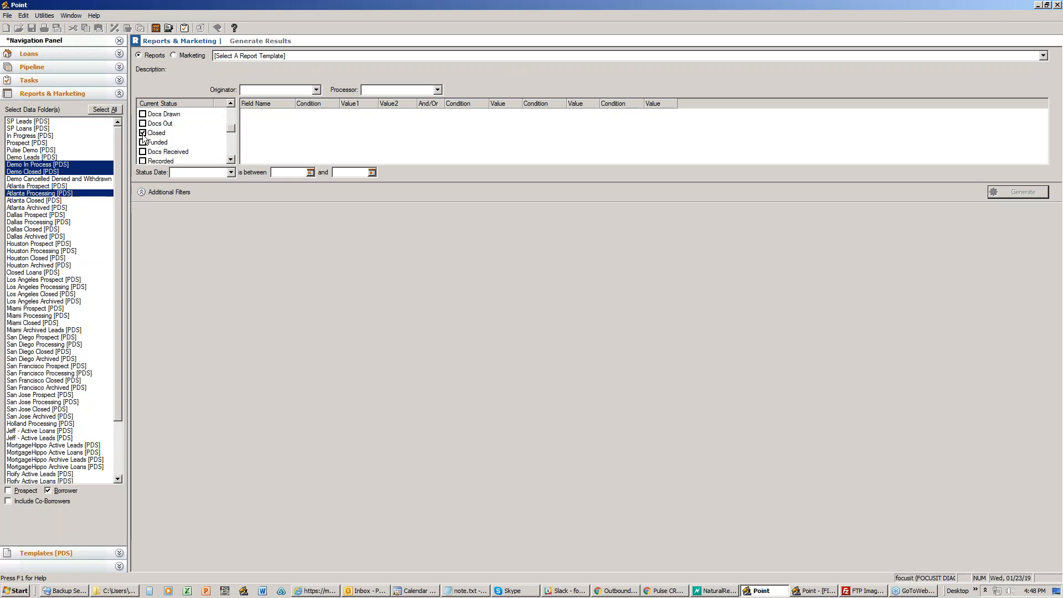
click(143, 133)
click(230, 172)
mouse_move(229, 217)
mouse_down()
mouse_move(233, 243)
mouse_move(232, 225)
mouse_up()
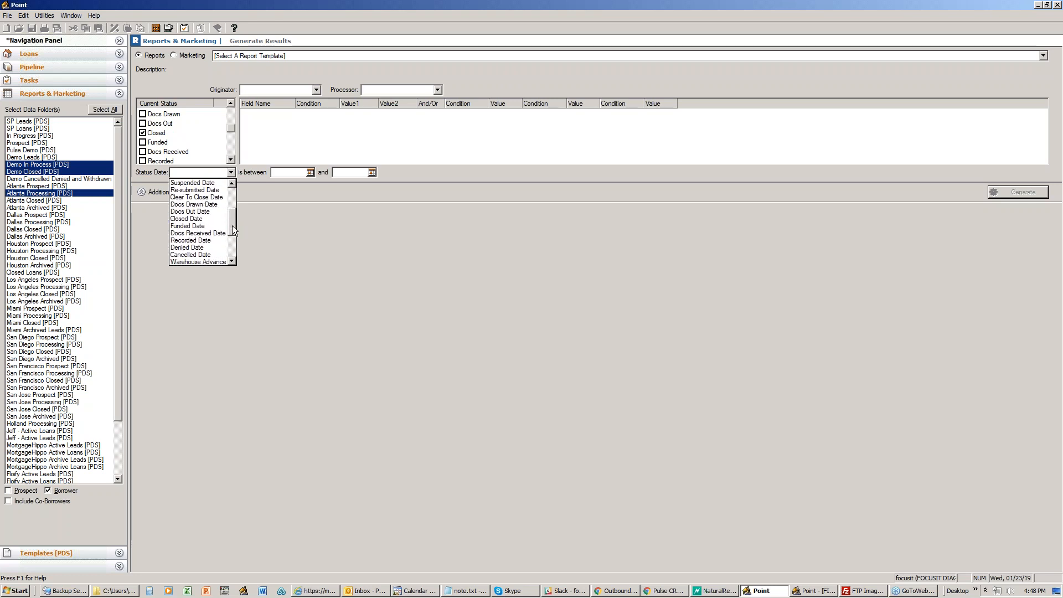
click(209, 220)
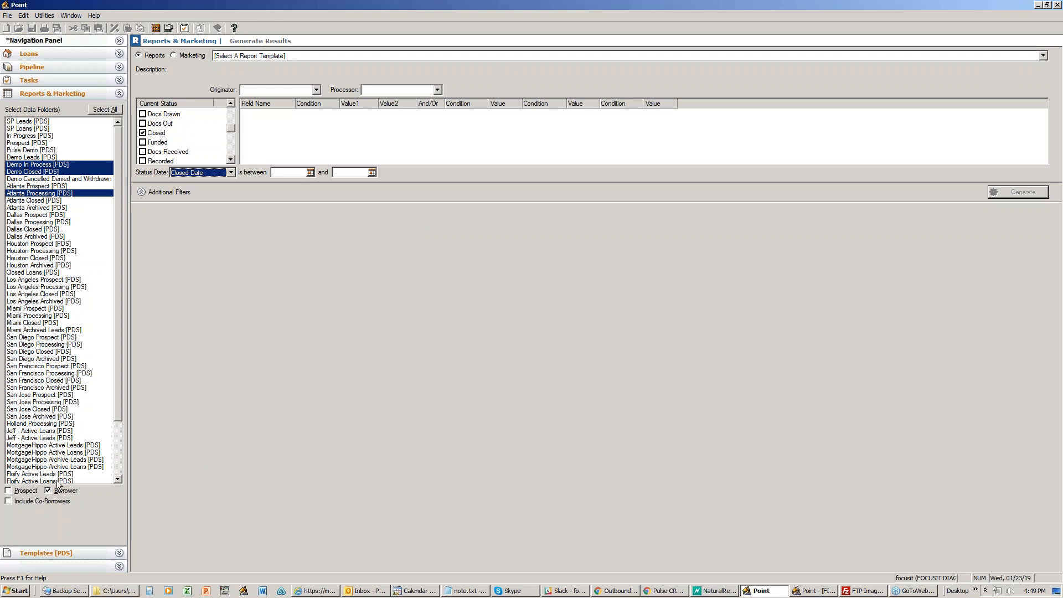
click(9, 492)
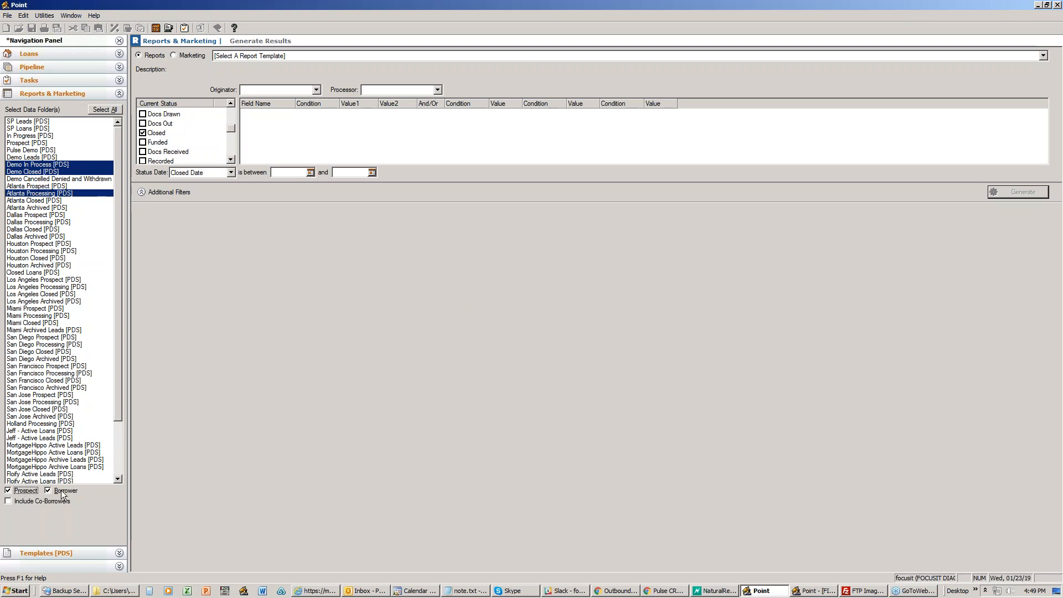
click(271, 373)
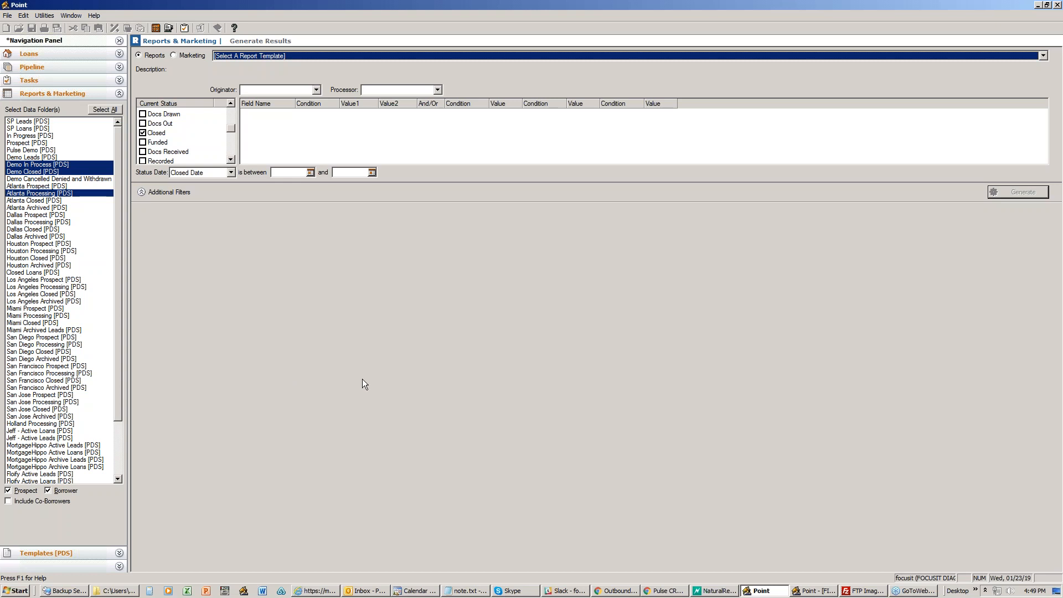
Switch to the focusIT webinar page in the browser and review the webinar dates, highlighting each of the Jan 29, 2019 topics.
click(653, 591)
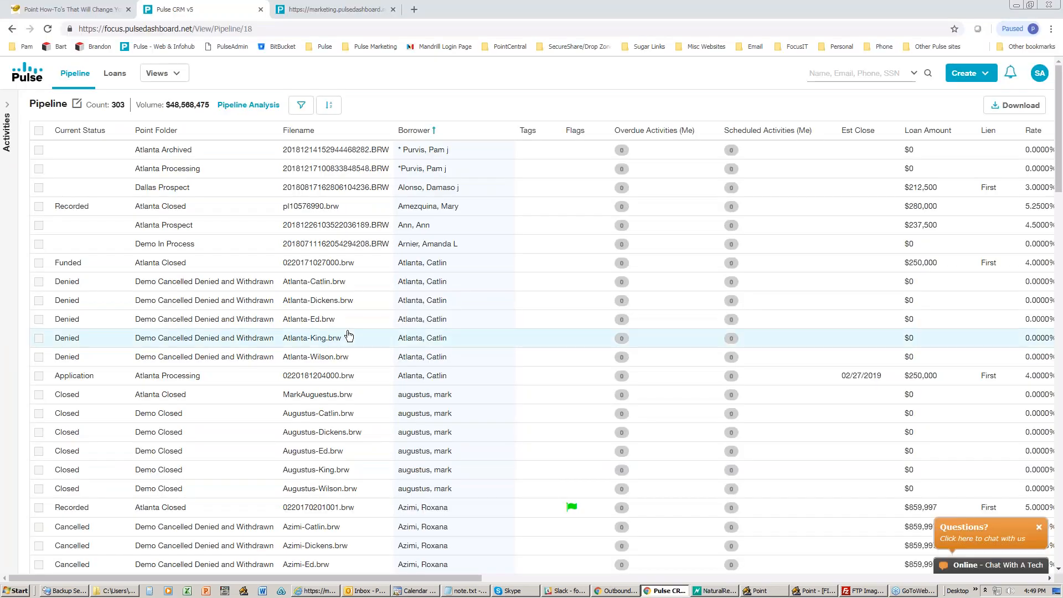
click(100, 12)
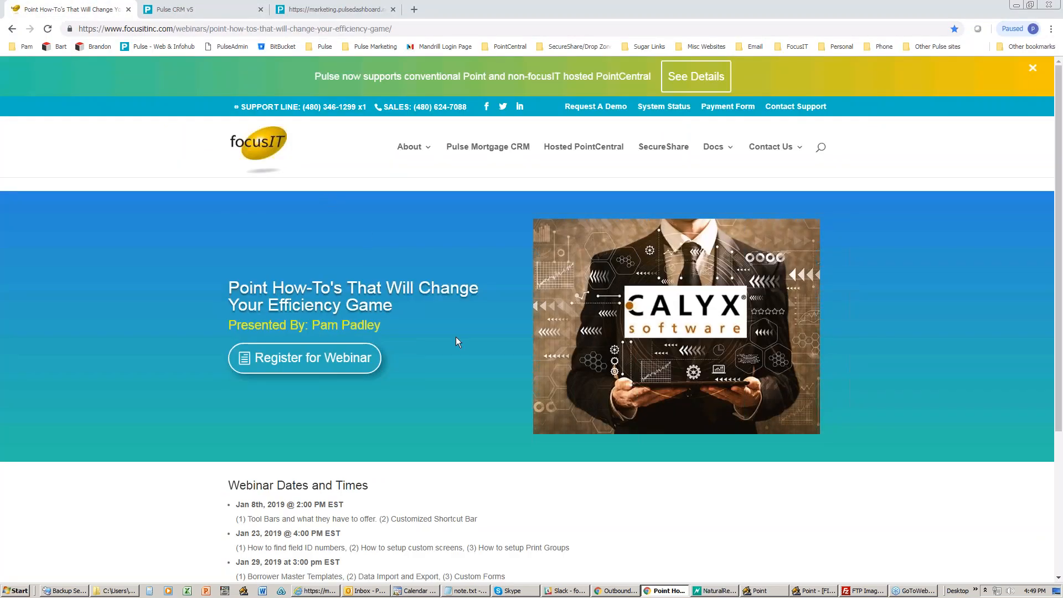
scroll(457, 337, down, 4)
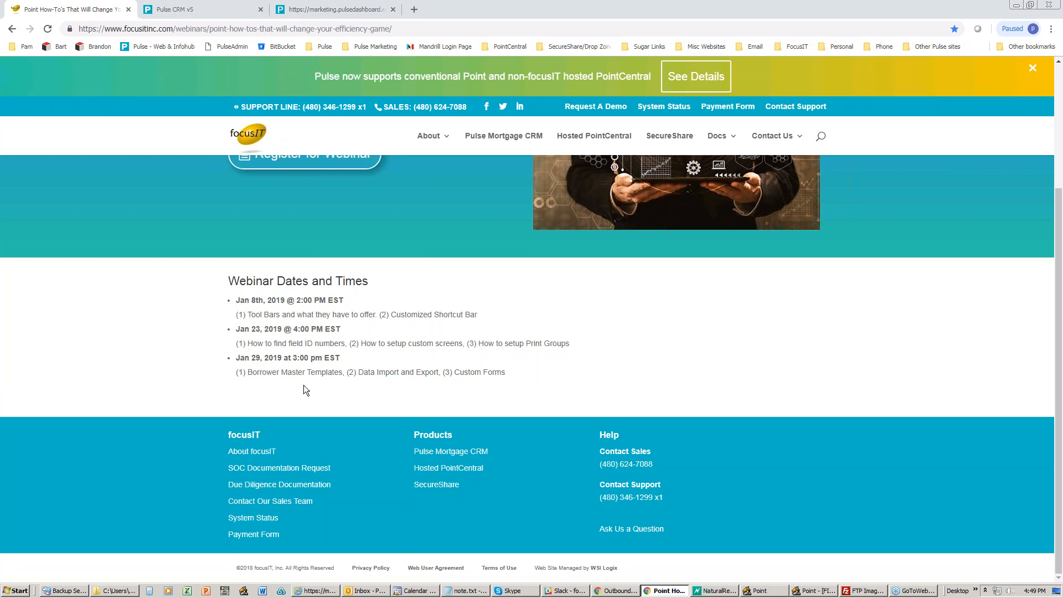
drag(343, 374, 250, 374)
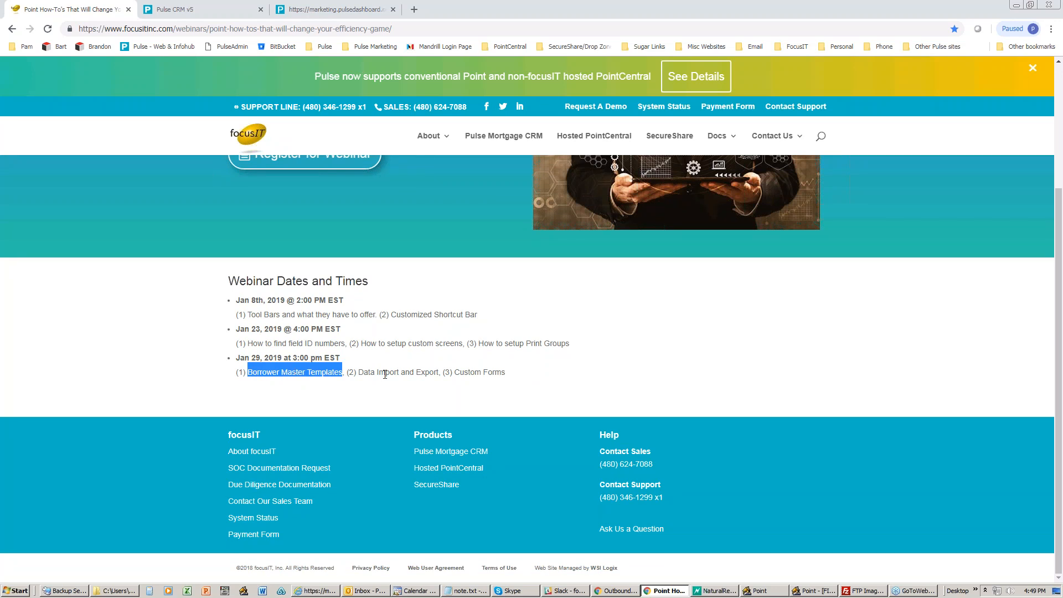
drag(437, 371, 409, 371)
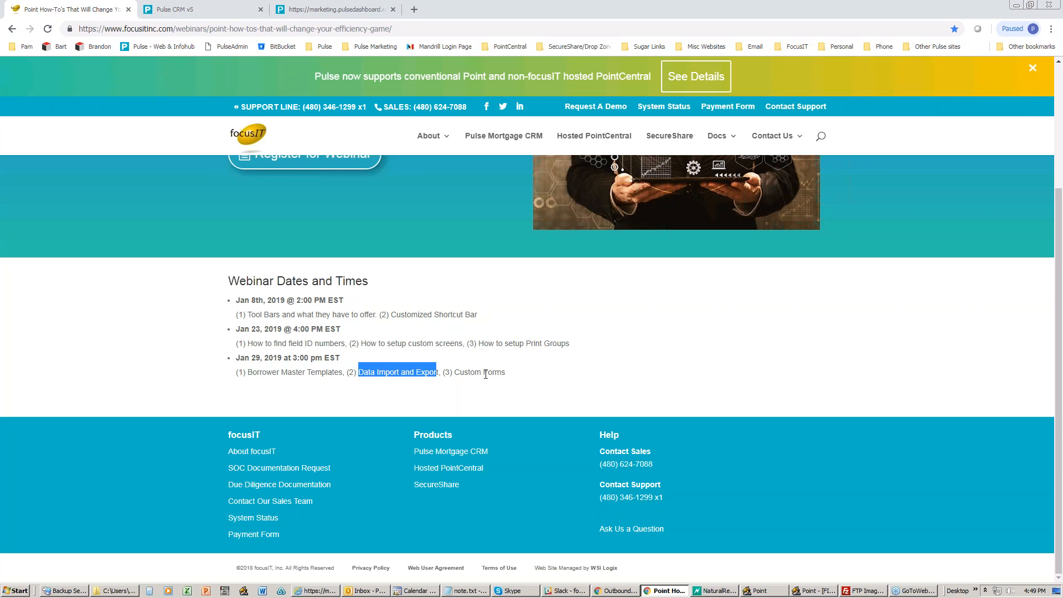
drag(506, 372, 475, 375)
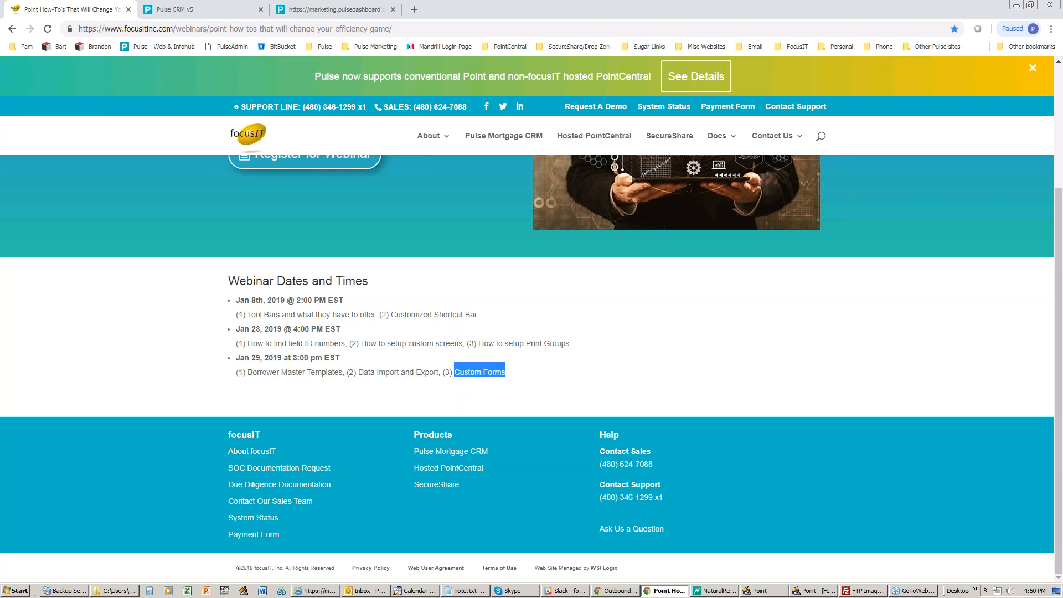
click(547, 369)
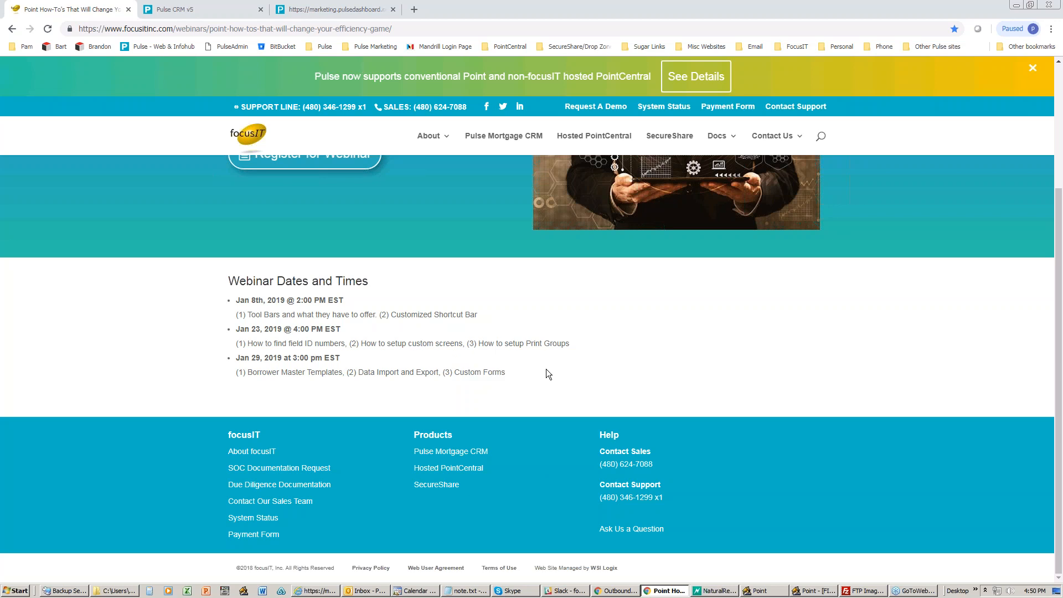
scroll(546, 369, up, 4)
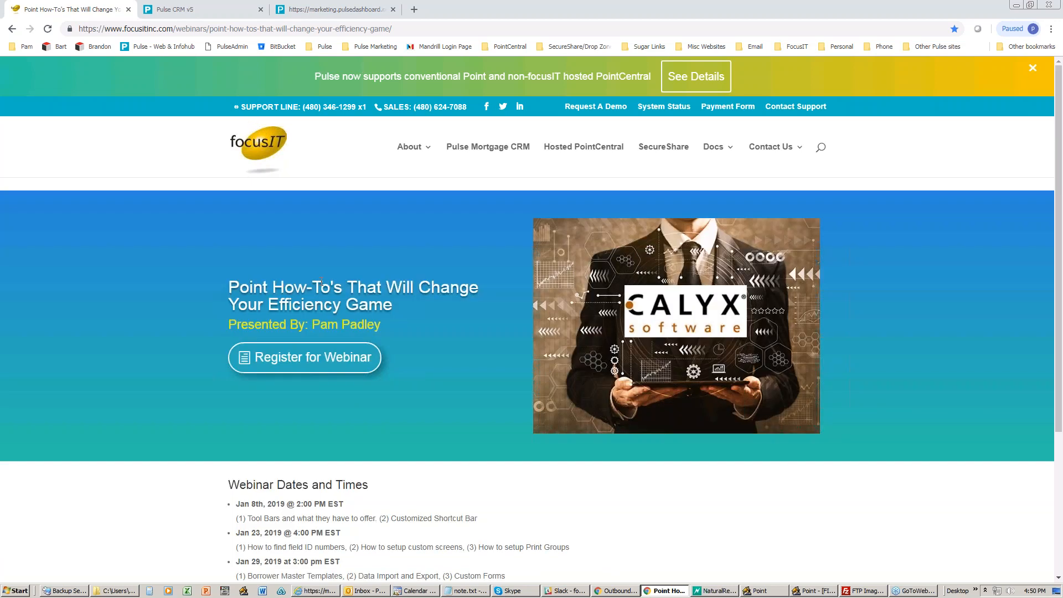